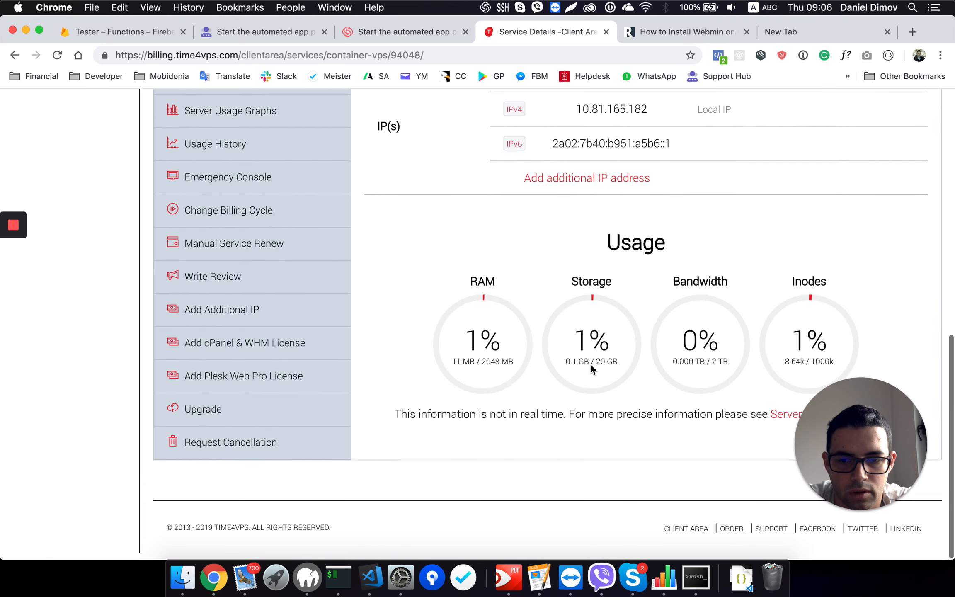
# Step: Review the container VPS service details, including the operating system and hardware specs
pyautogui.scroll(15, 592, 368)
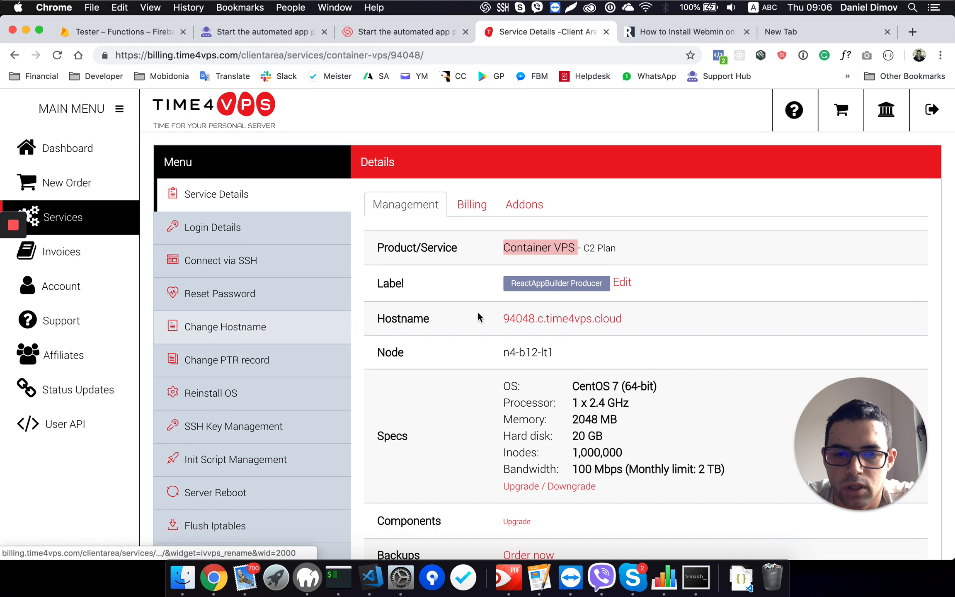
pyautogui.click(696, 235)
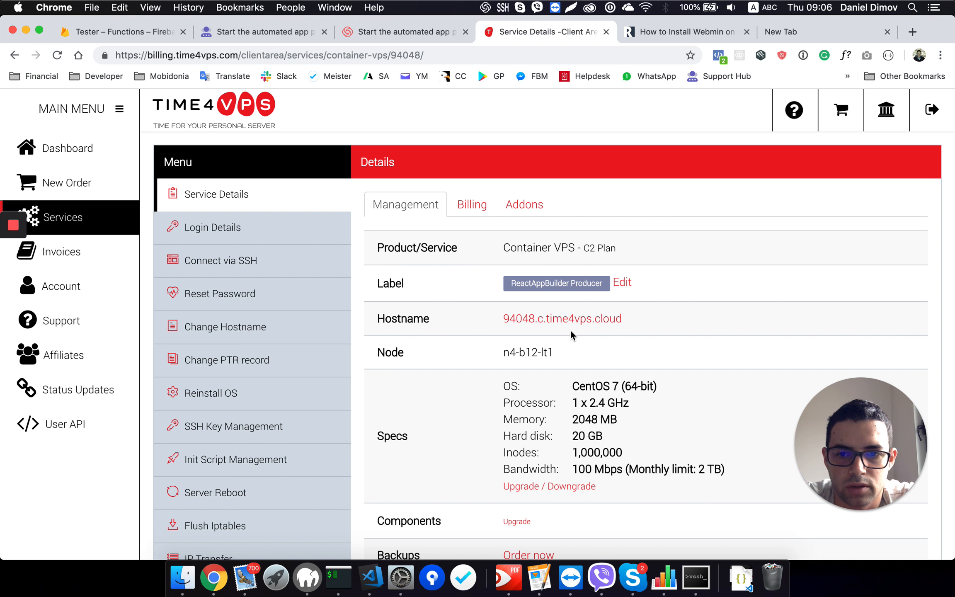
pyautogui.moveTo(574, 387); pyautogui.dragTo(661, 387)
pyautogui.click(662, 388)
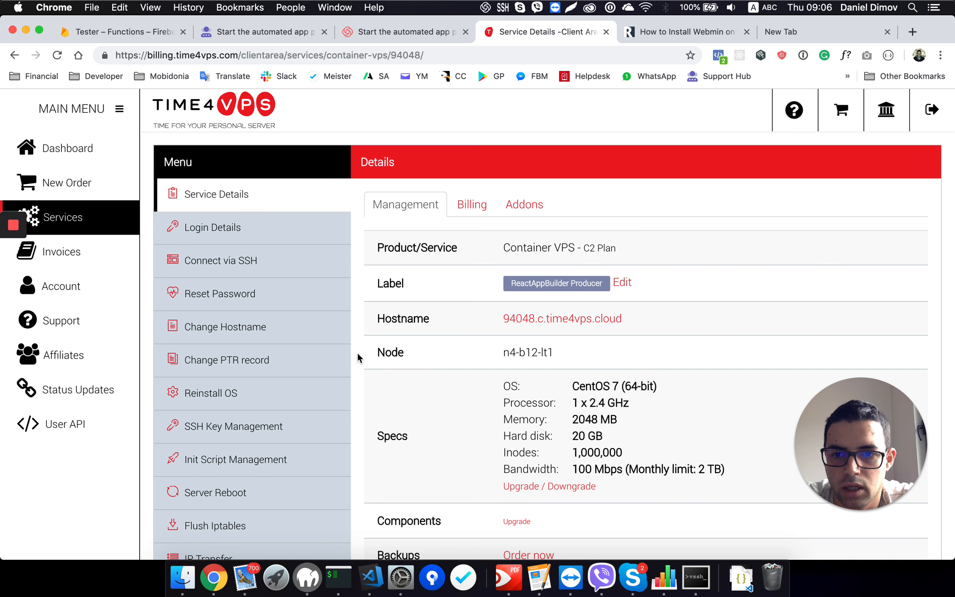
# Step: Connect to the VPS via SSH as root and enter the account password
pyautogui.click(229, 266)
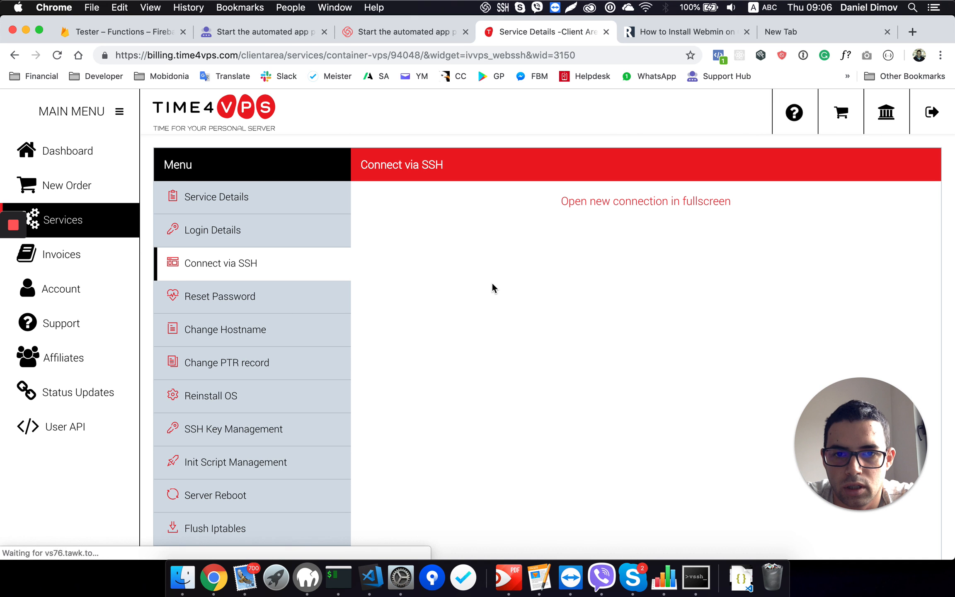
pyautogui.click(447, 269)
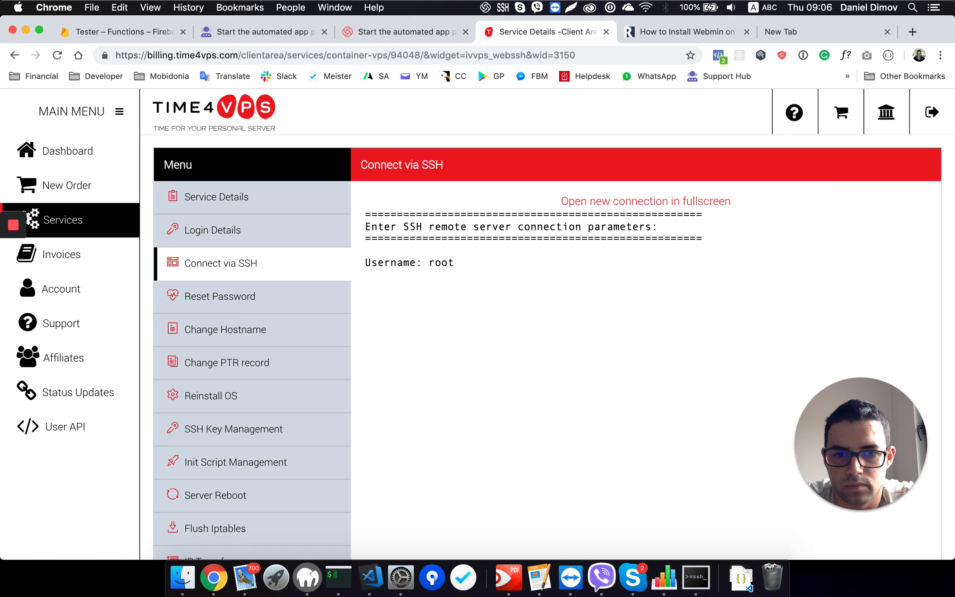
pyautogui.press('Return')
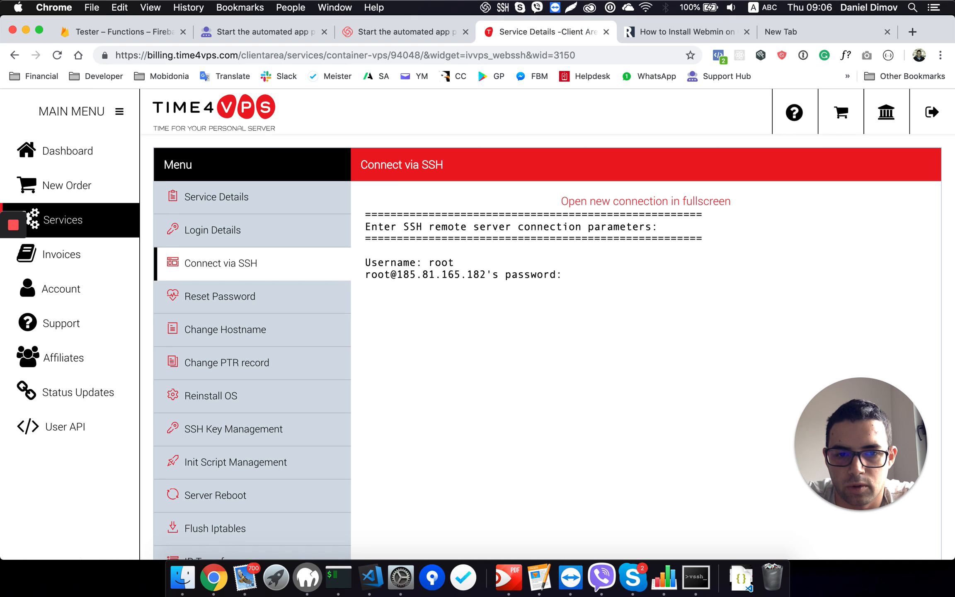
pyautogui.press('Return')
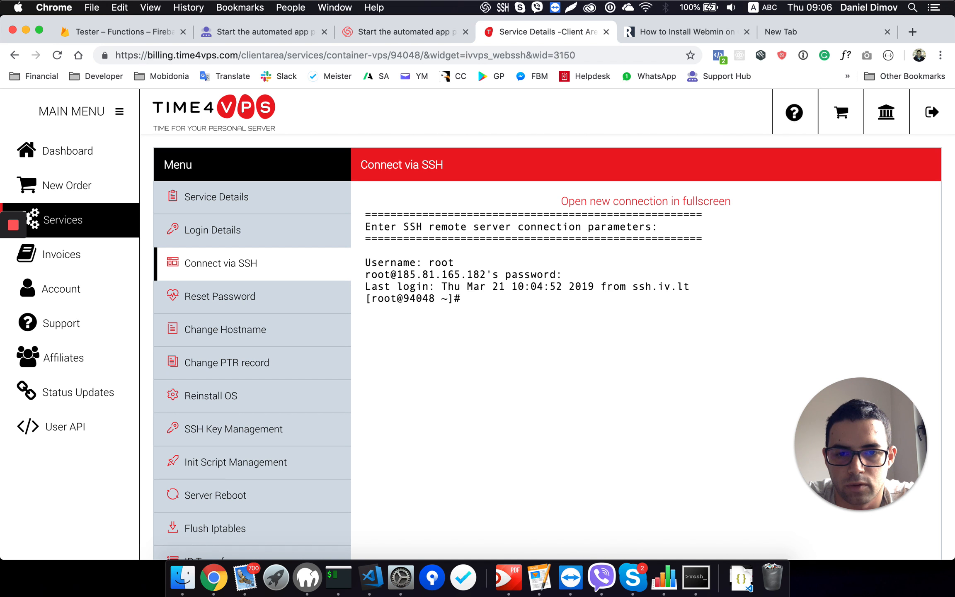
# Step: List the files in the current directory with ls and print the working directory with pwd
pyautogui.write('ls')
pyautogui.press('Return')
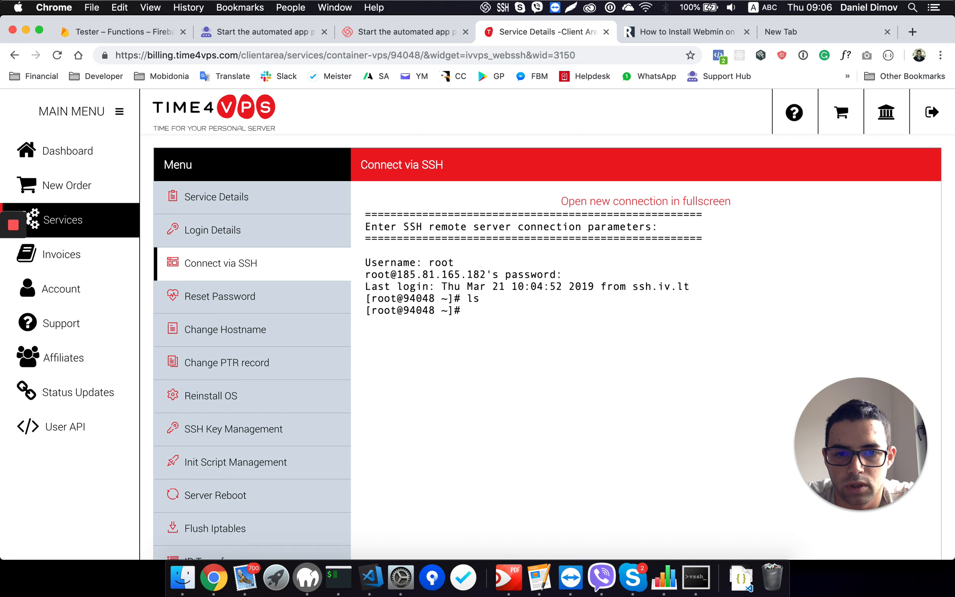
pyautogui.write('pwd')
pyautogui.press('Return')
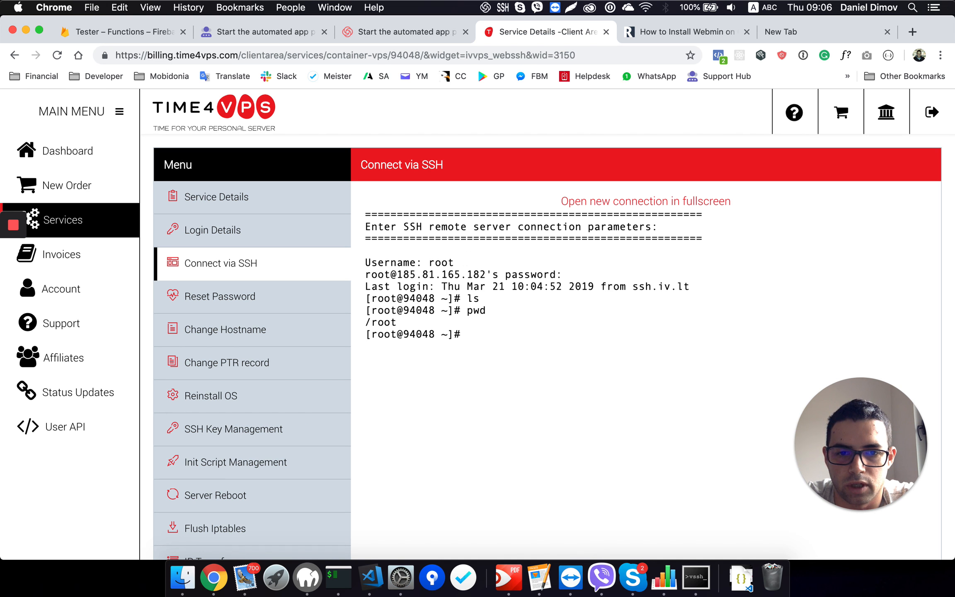
# Step: Copy the yum -y update command from the RoseHosting Webmin tutorial and run it in the SSH session
pyautogui.click(647, 35)
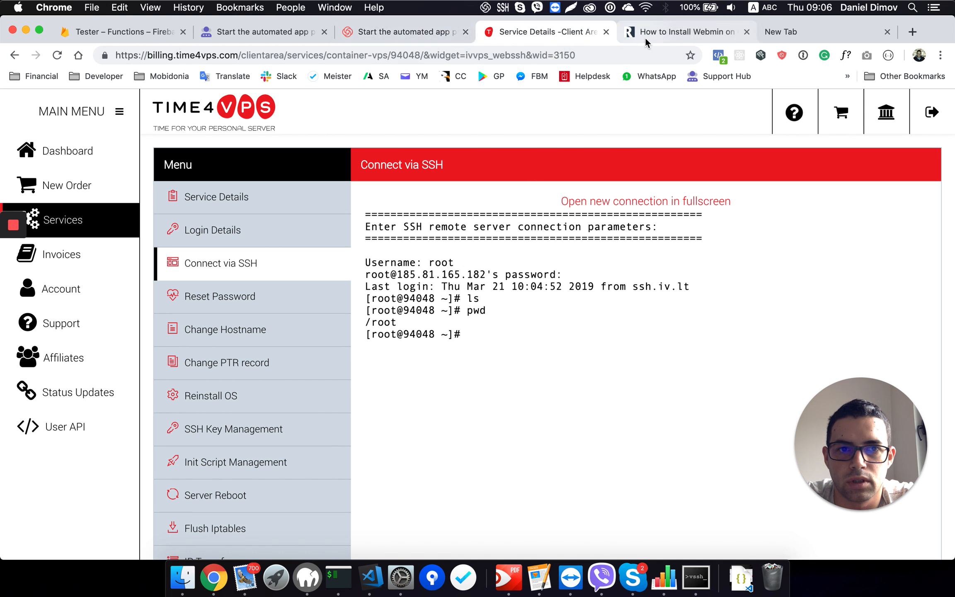
pyautogui.doubleClick(358, 143)
pyautogui.scroll(-5, 508, 261)
pyautogui.scroll(-3, 508, 261)
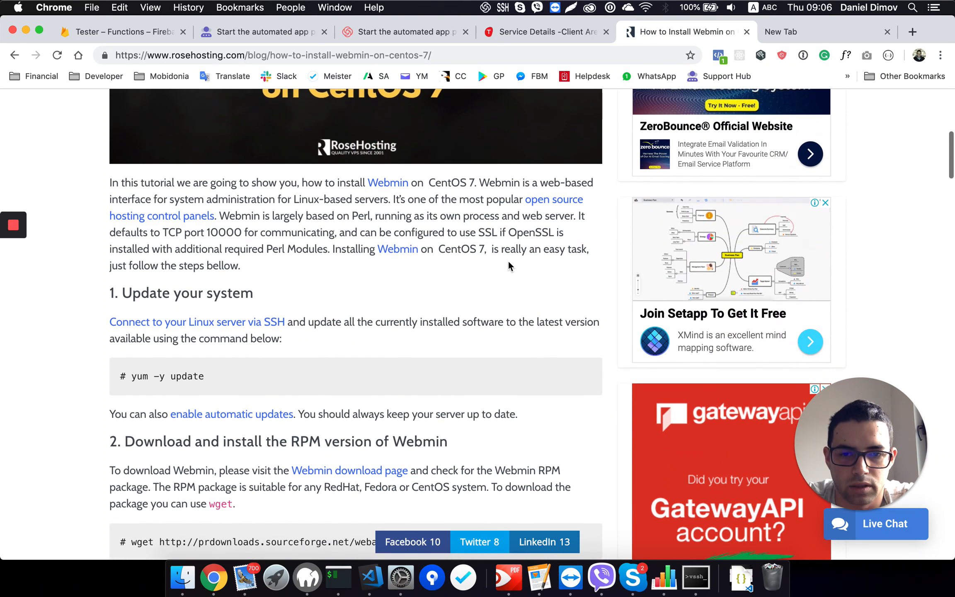
pyautogui.moveTo(217, 347); pyautogui.dragTo(132, 348)
pyautogui.press('super+c')
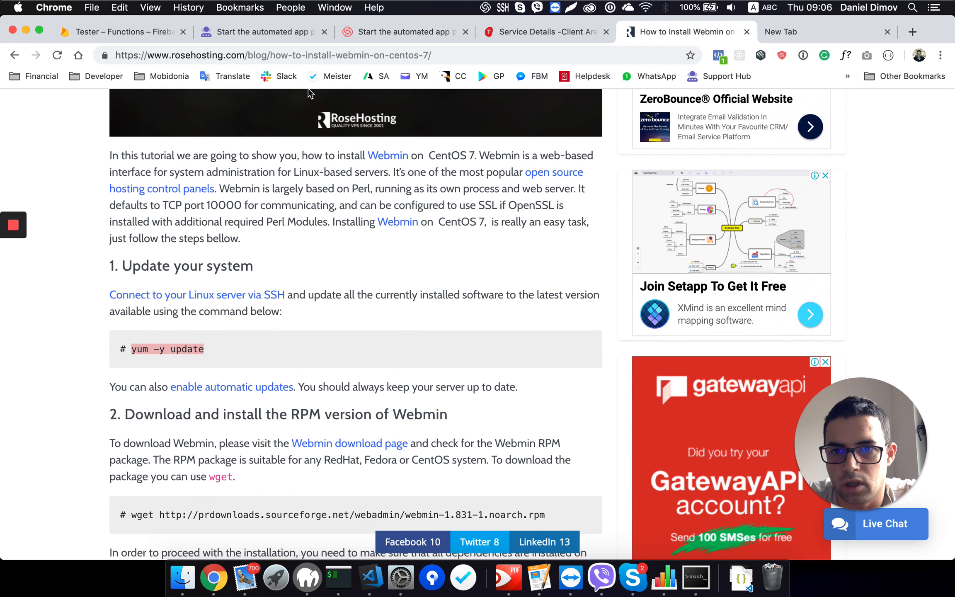
pyautogui.click(525, 34)
pyautogui.click(493, 339)
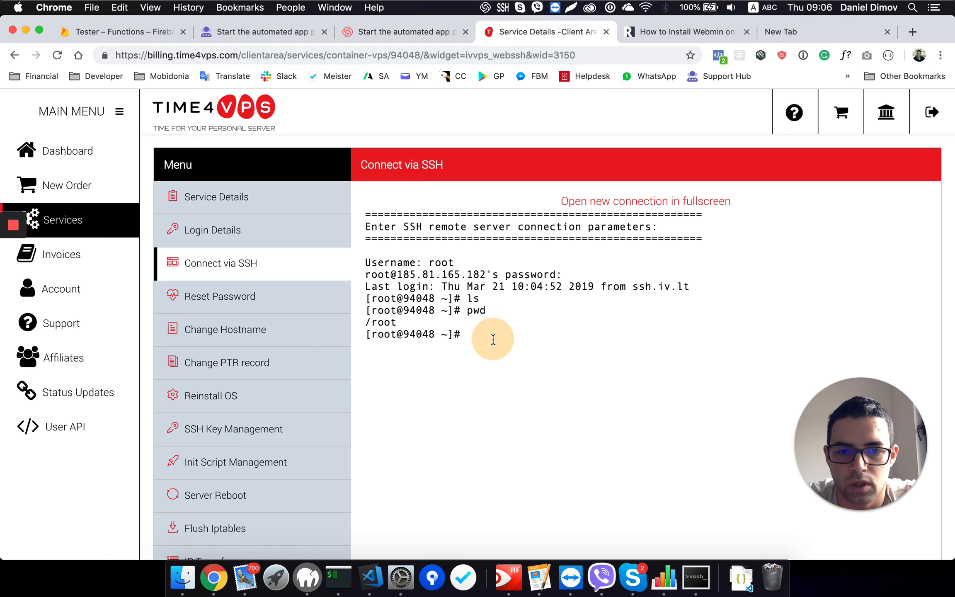
pyautogui.press('super+v')
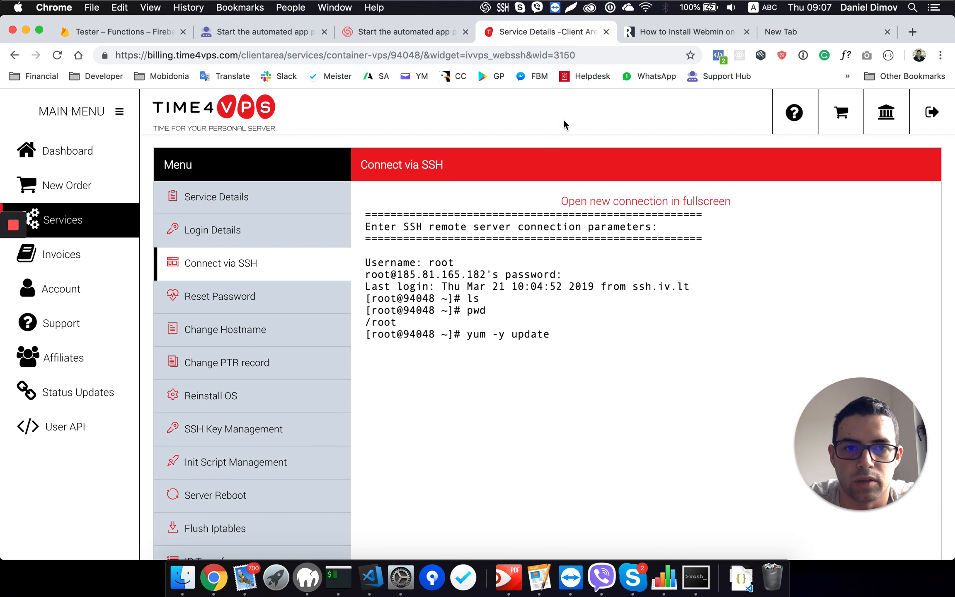
# Step: Copy the wget command for webmin-1.831-1.noarch.rpm from the tutorial's RPM section and return to the SSH session
pyautogui.click(650, 35)
pyautogui.scroll(-5, 389, 374)
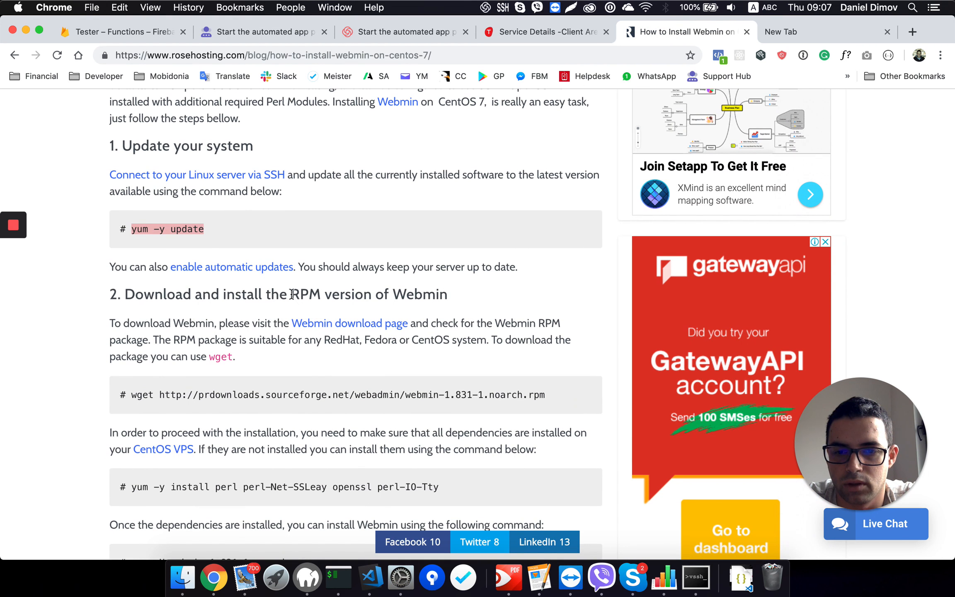
pyautogui.moveTo(292, 294); pyautogui.dragTo(444, 300)
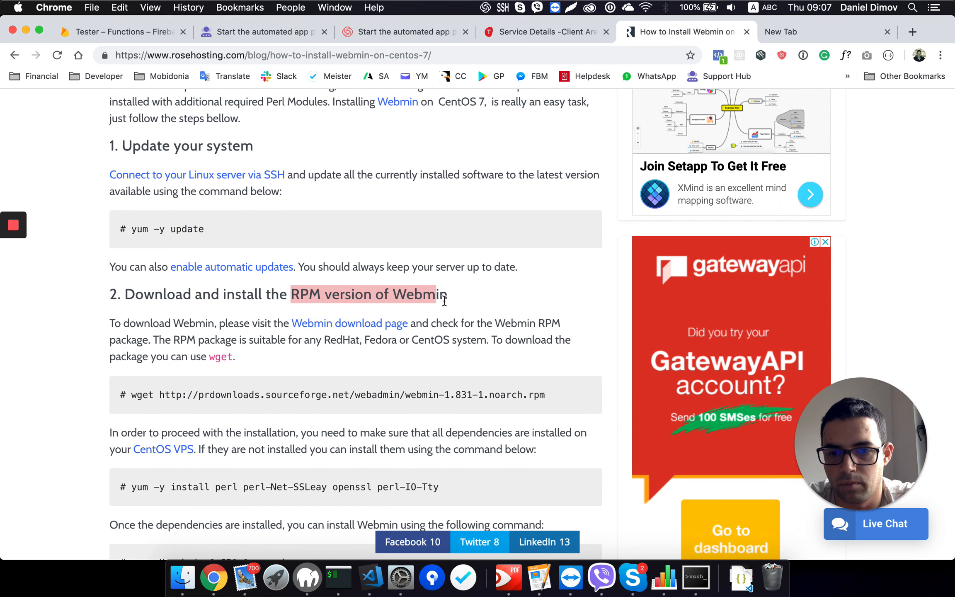
pyautogui.moveTo(135, 399); pyautogui.dragTo(527, 406)
pyautogui.press('super+c')
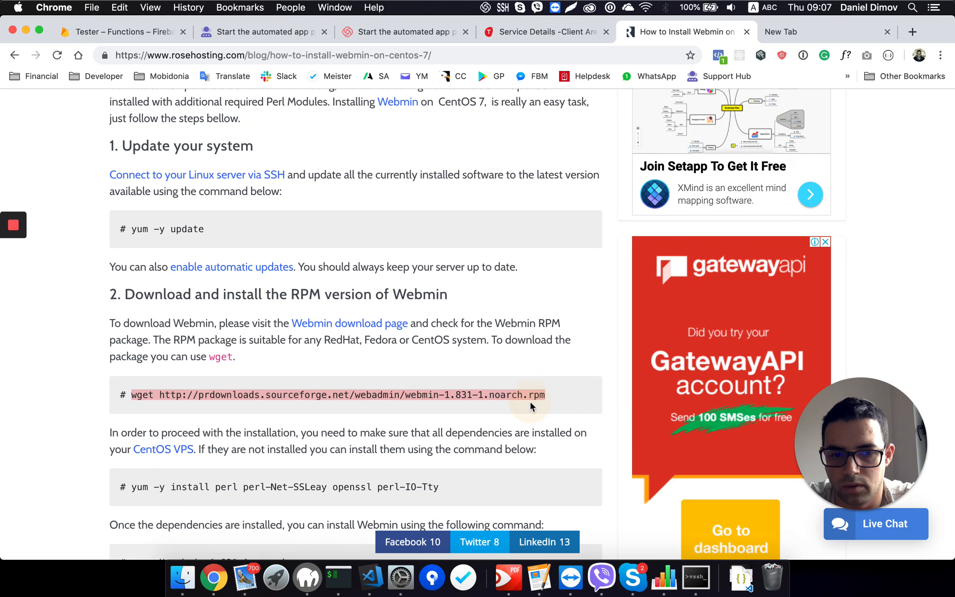
pyautogui.click(543, 30)
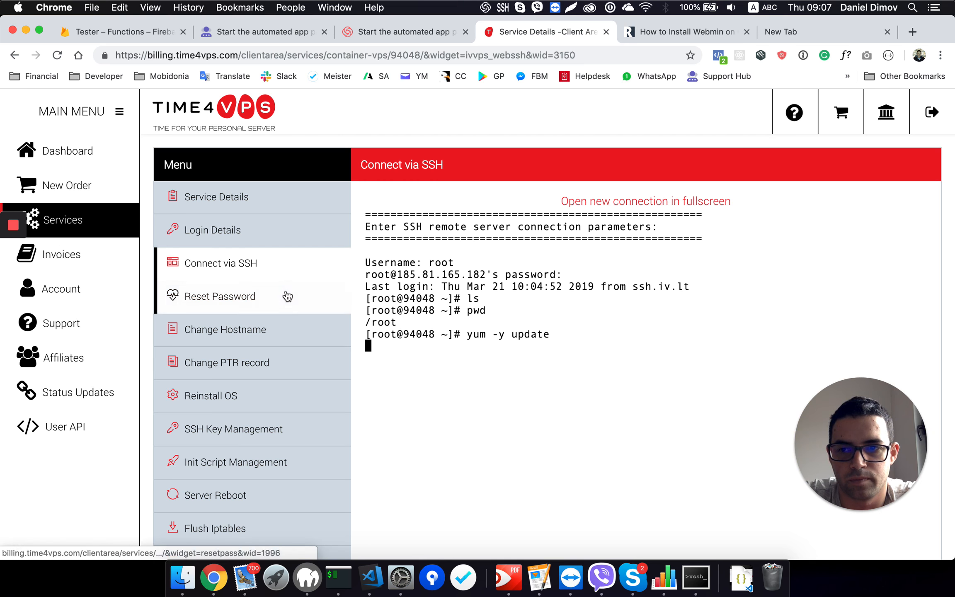
pyautogui.moveTo(15, 231)
pyautogui.click(15, 256)
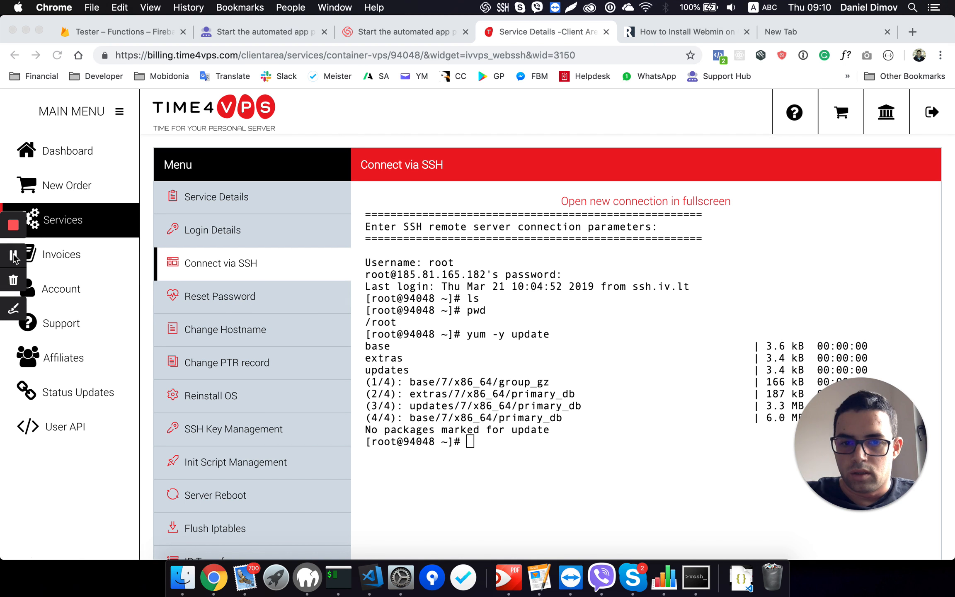
pyautogui.click(506, 458)
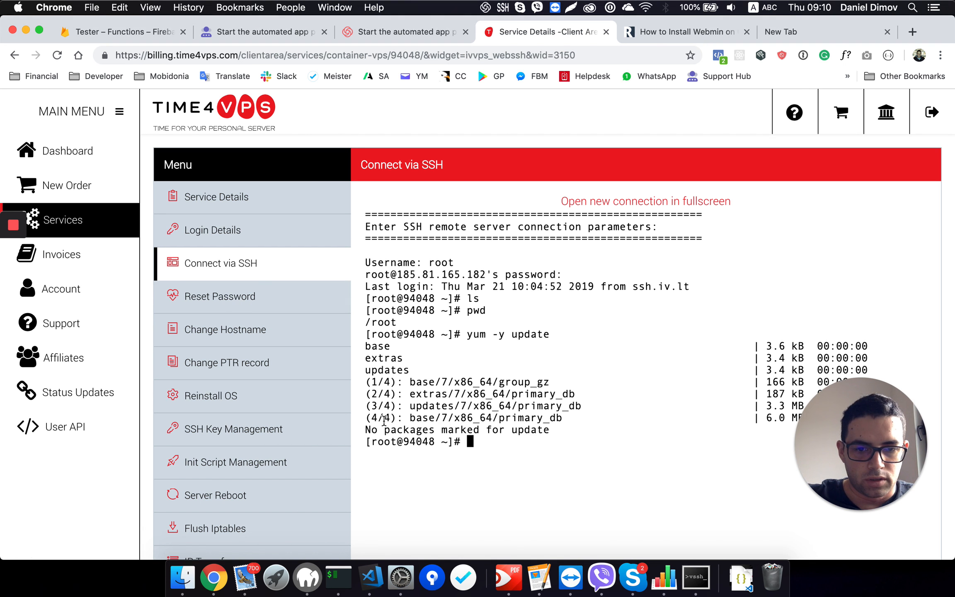
pyautogui.click(480, 442)
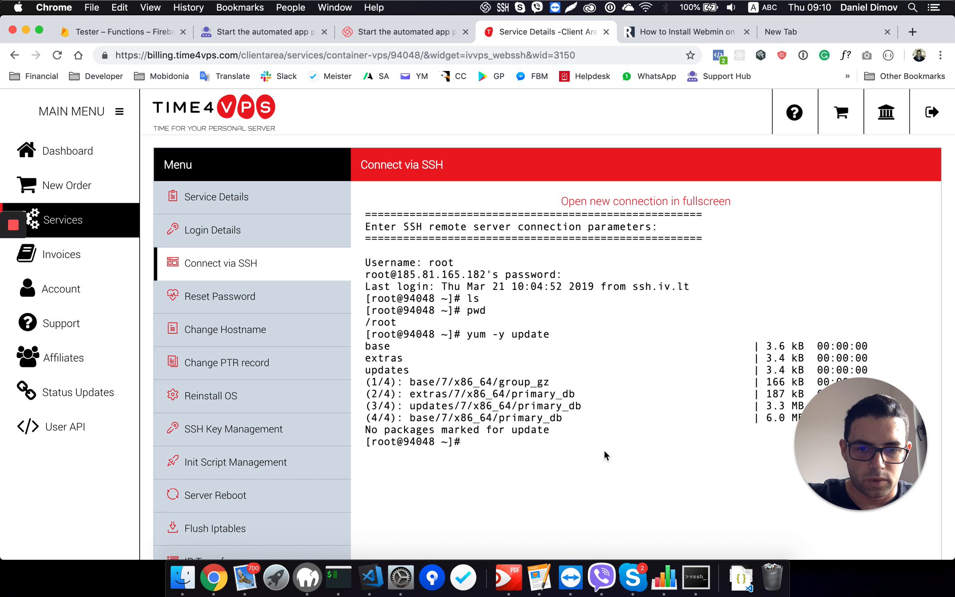
pyautogui.click(486, 436)
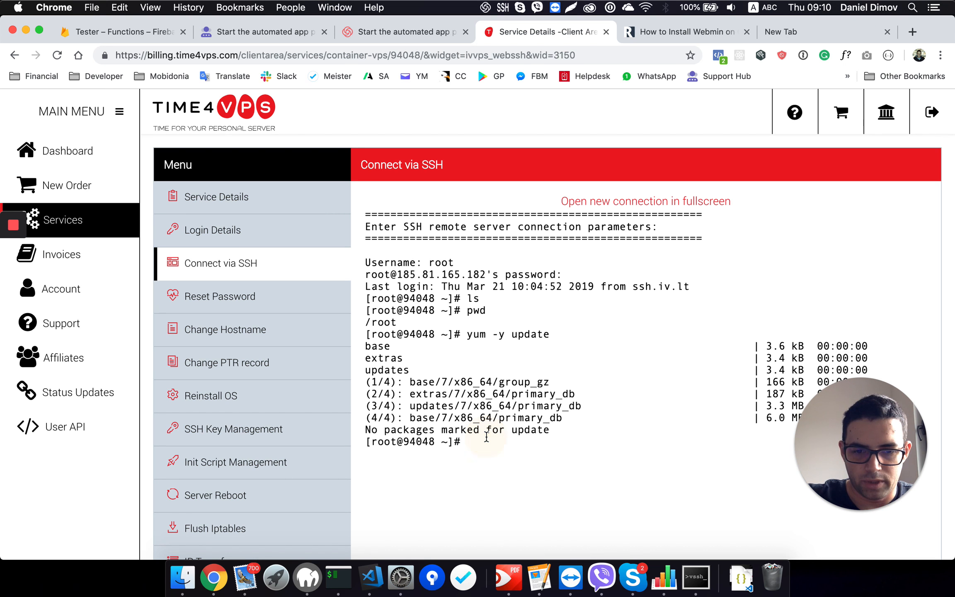
pyautogui.click(663, 32)
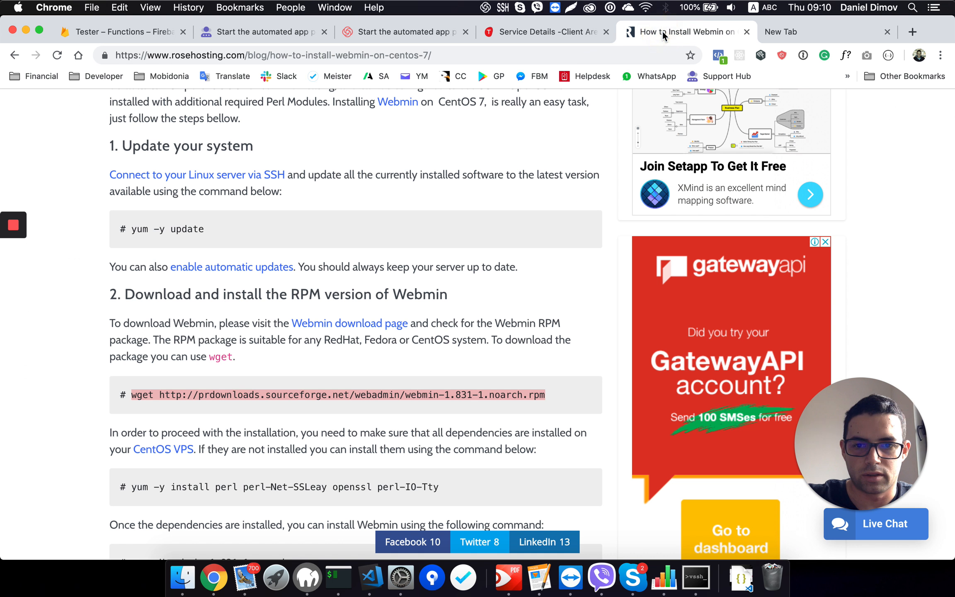
pyautogui.click(541, 37)
pyautogui.press('super+v')
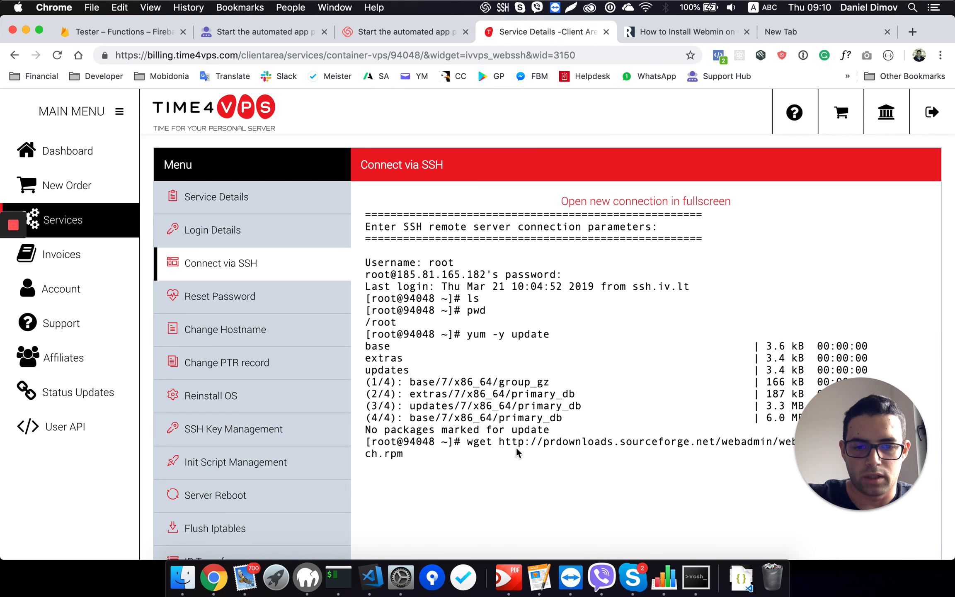
pyautogui.press('Return')
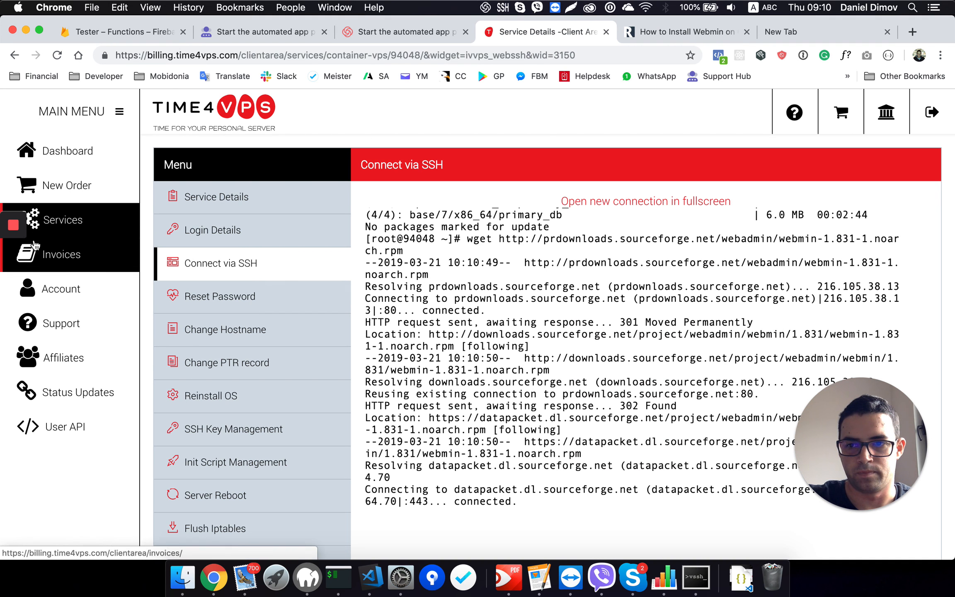
# Step: List the current directory with ls to check for the downloaded Webmin package
pyautogui.click(16, 259)
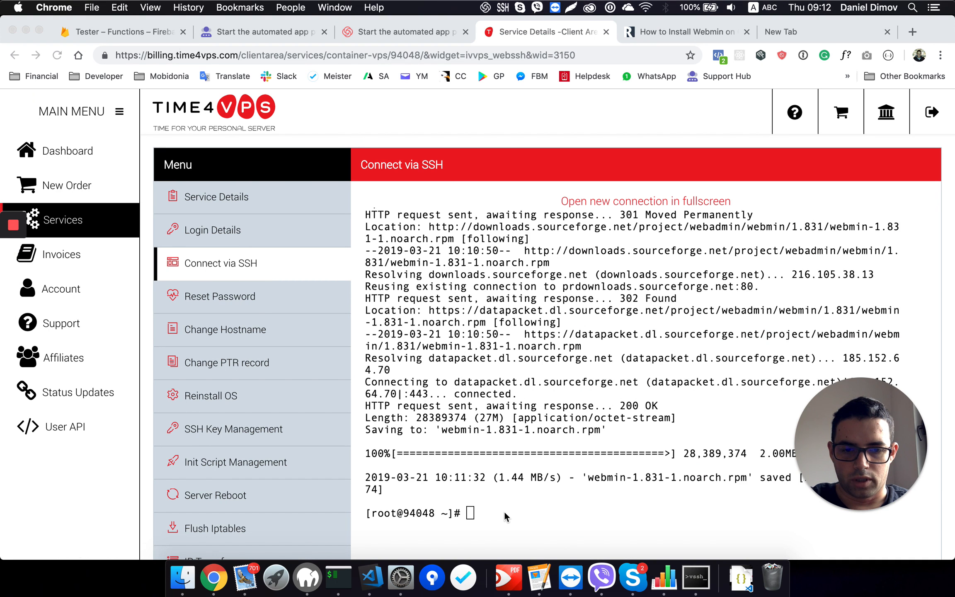
pyautogui.click(506, 516)
pyautogui.write('ls')
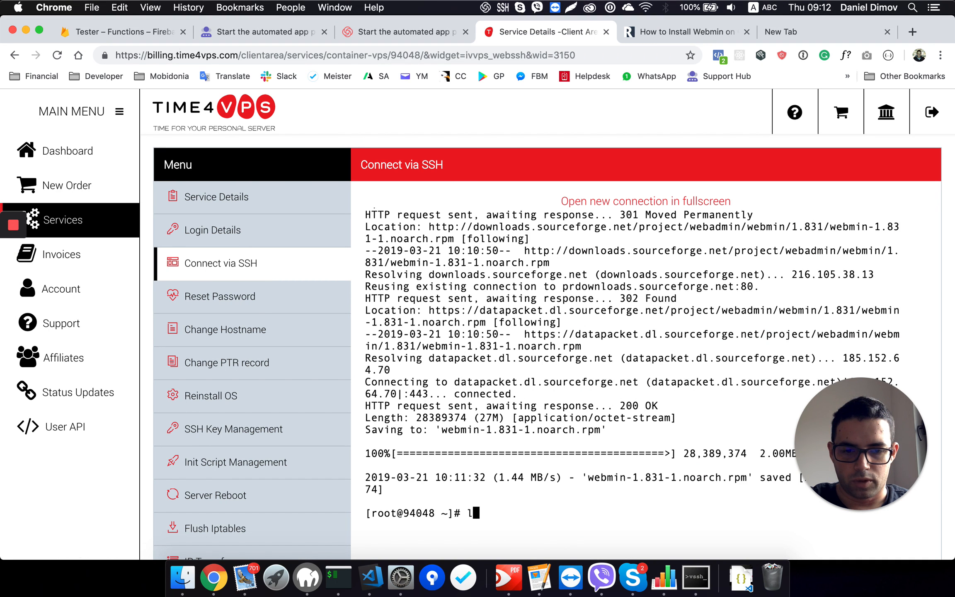
pyautogui.press('Return')
pyautogui.moveTo(526, 502); pyautogui.dragTo(365, 503)
pyautogui.click(456, 478)
pyautogui.doubleClick(473, 490)
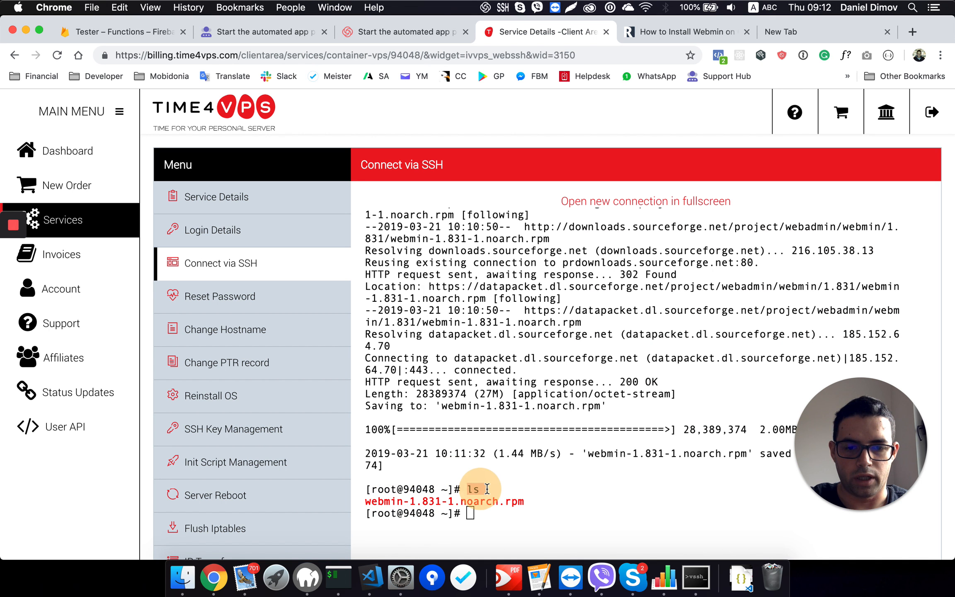
# Step: Install the Webmin dependencies over SSH with the tutorial's command yum -y install perl perl-Net-SSLeay openssl perl-IO-Tty
pyautogui.click(654, 32)
pyautogui.scroll(15, 363, 223)
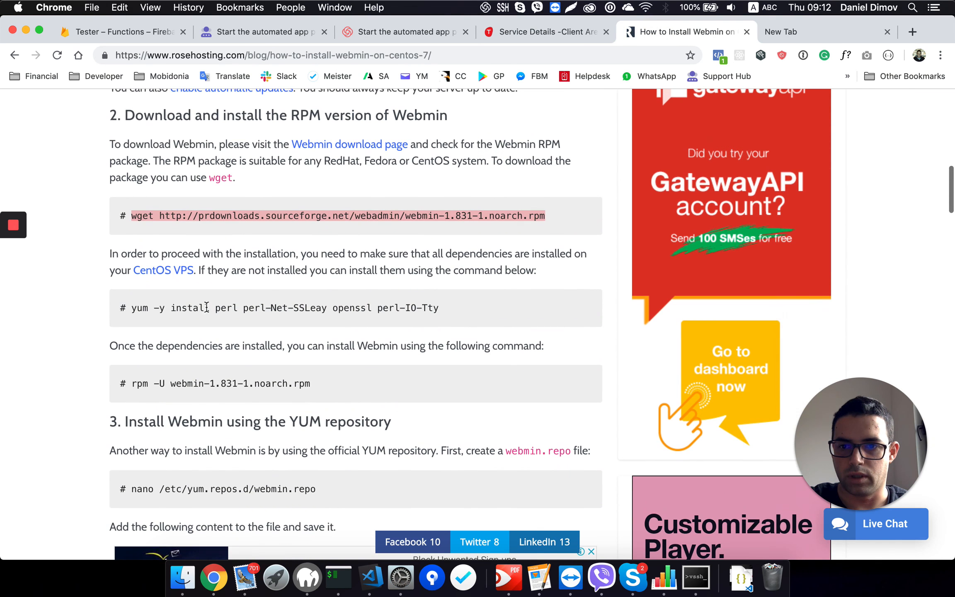
pyautogui.moveTo(131, 308); pyautogui.dragTo(452, 319)
pyautogui.press('super+c')
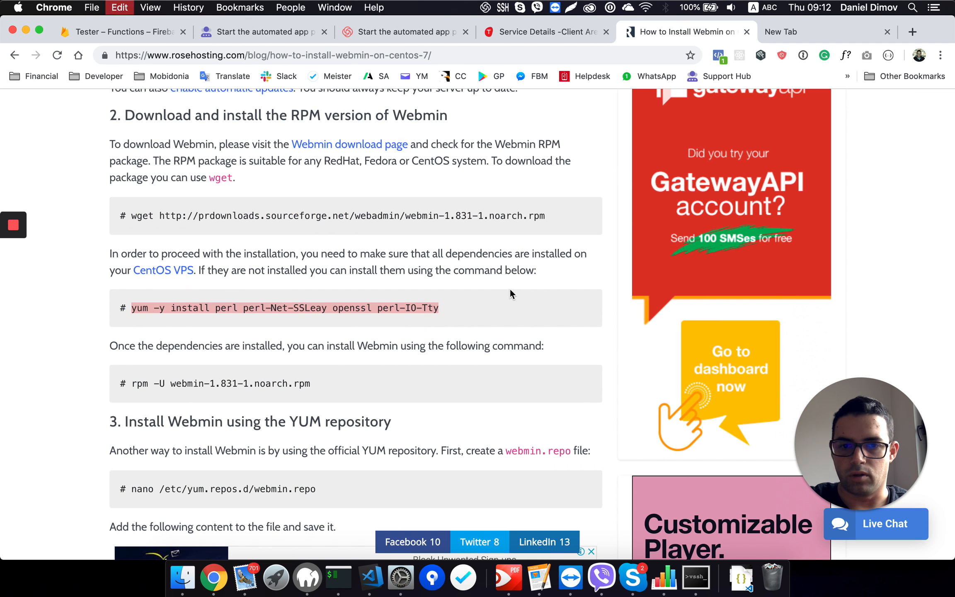
pyautogui.click(546, 35)
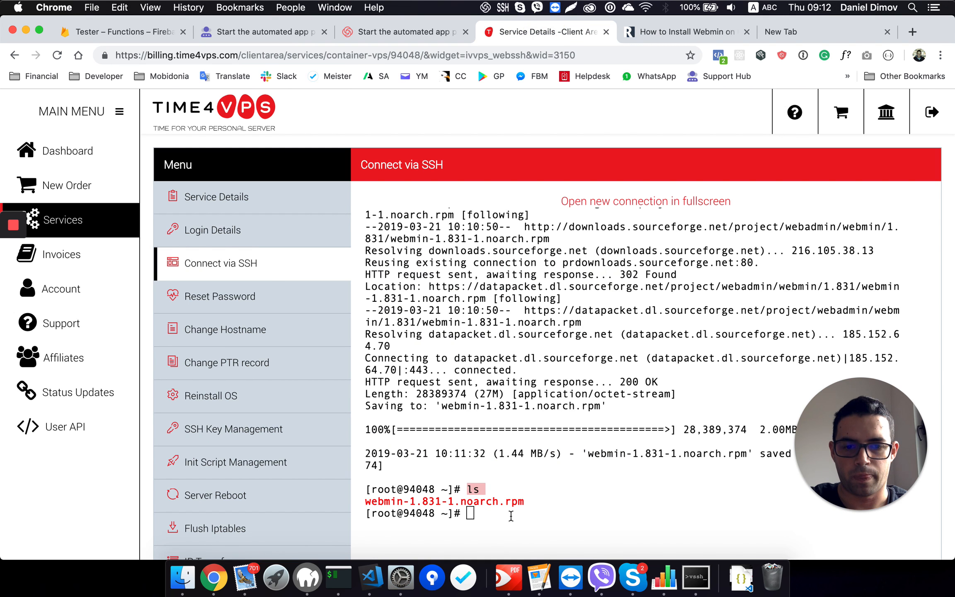
pyautogui.click(486, 513)
pyautogui.press('super+v')
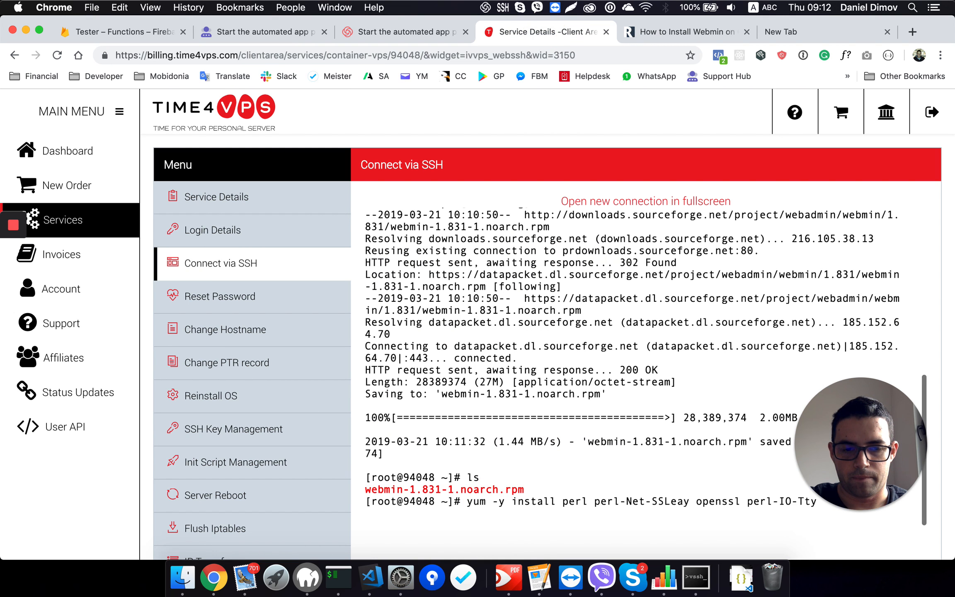
pyautogui.press('Return')
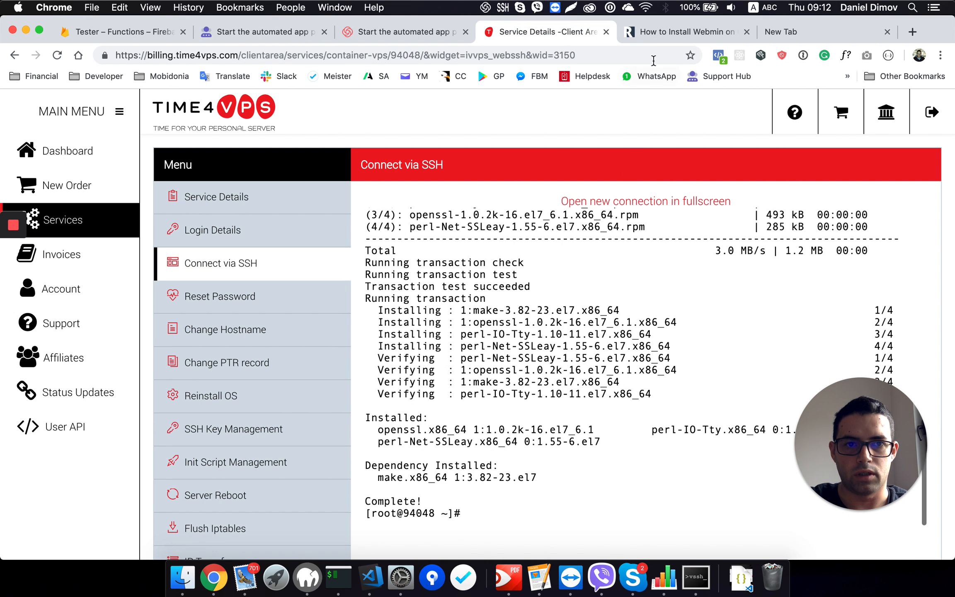
# Step: Install the downloaded Webmin package over SSH with the tutorial's command rpm -U webmin-1.831-1.noarch.rpm
pyautogui.click(659, 33)
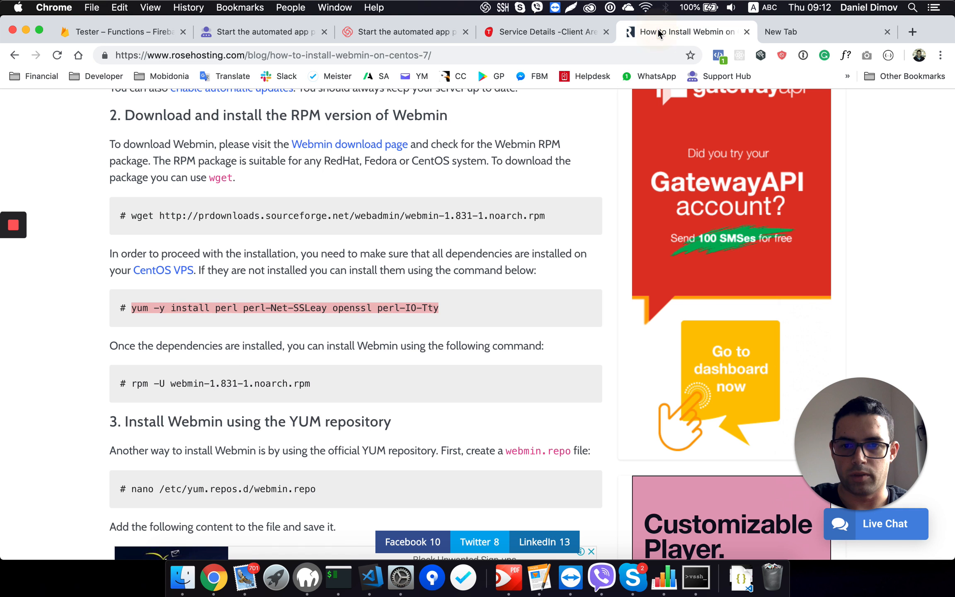
pyautogui.doubleClick(363, 309)
pyautogui.moveTo(134, 383); pyautogui.dragTo(339, 385)
pyautogui.press('super+c')
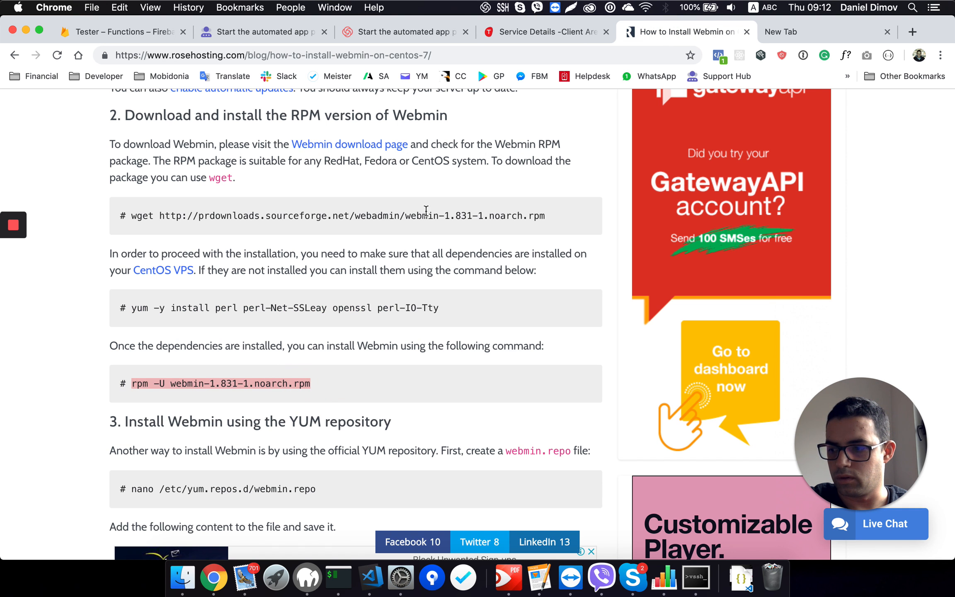
pyautogui.click(549, 35)
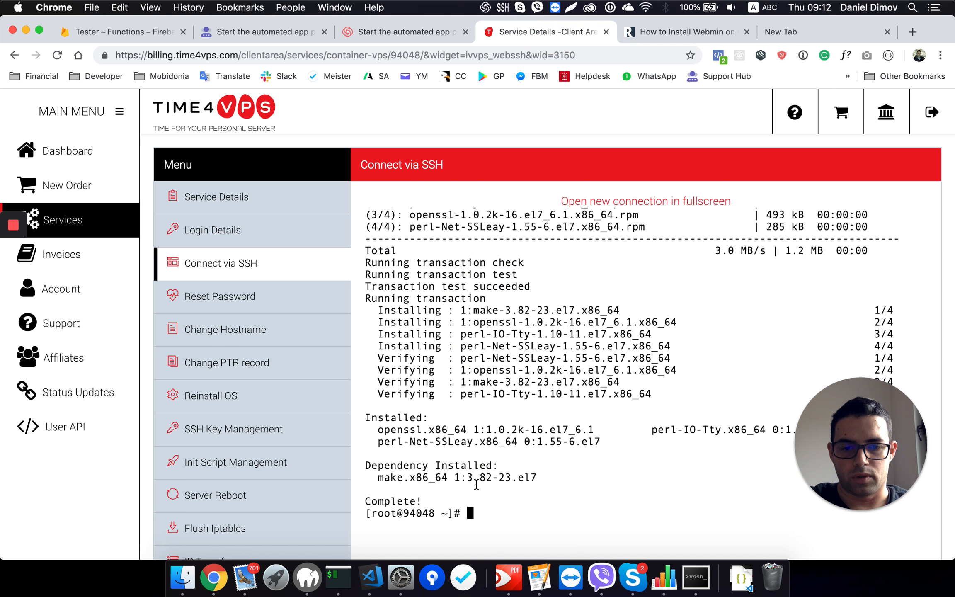
pyautogui.click(479, 514)
pyautogui.press('super+v')
pyautogui.press('Return')
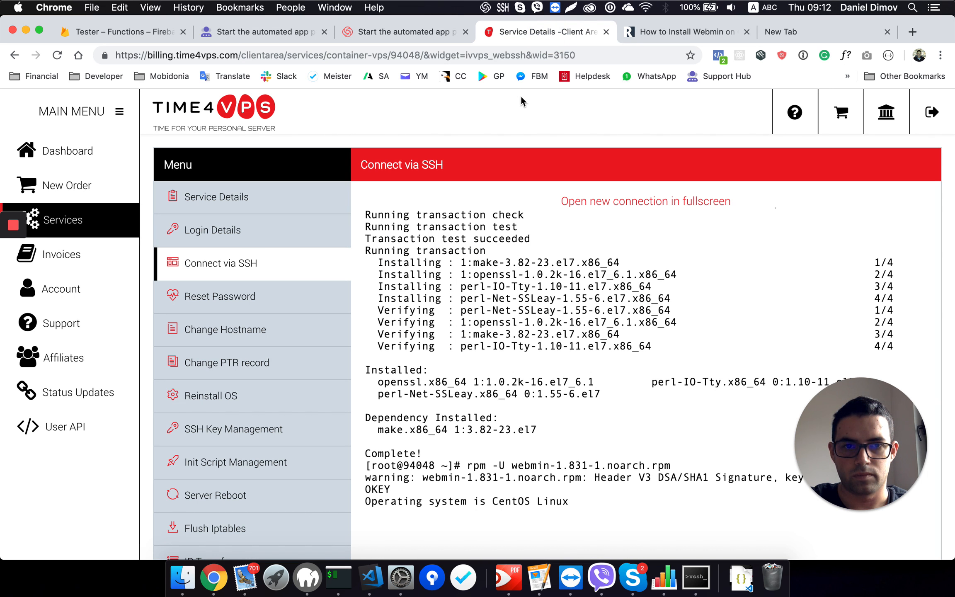
# Step: Copy the command nano /etc/yum.repos.d/webmin.repo from the tutorial's YUM repository section and return to the SSH session
pyautogui.click(679, 34)
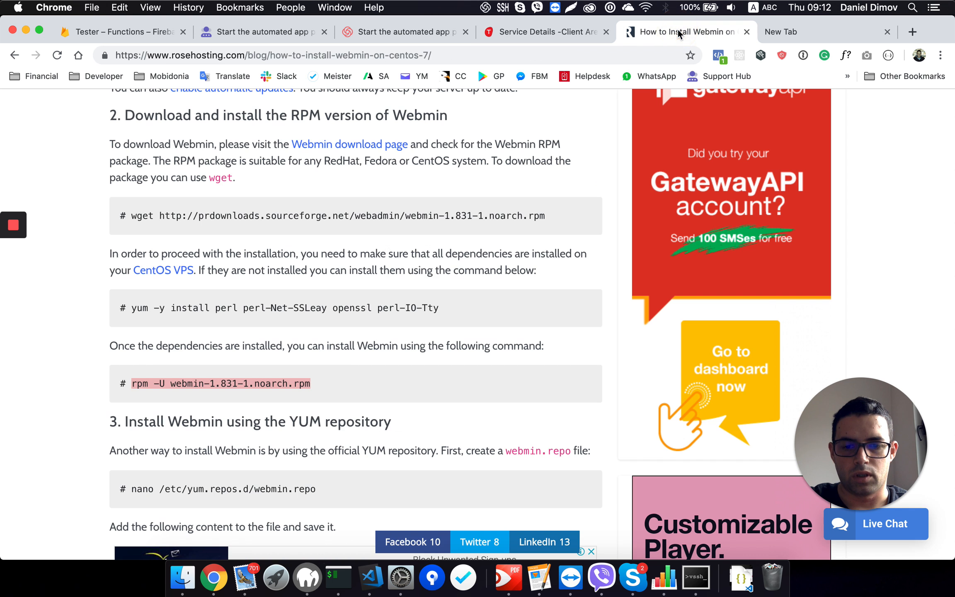
pyautogui.moveTo(125, 421); pyautogui.dragTo(286, 422)
pyautogui.scroll(-3, 285, 423)
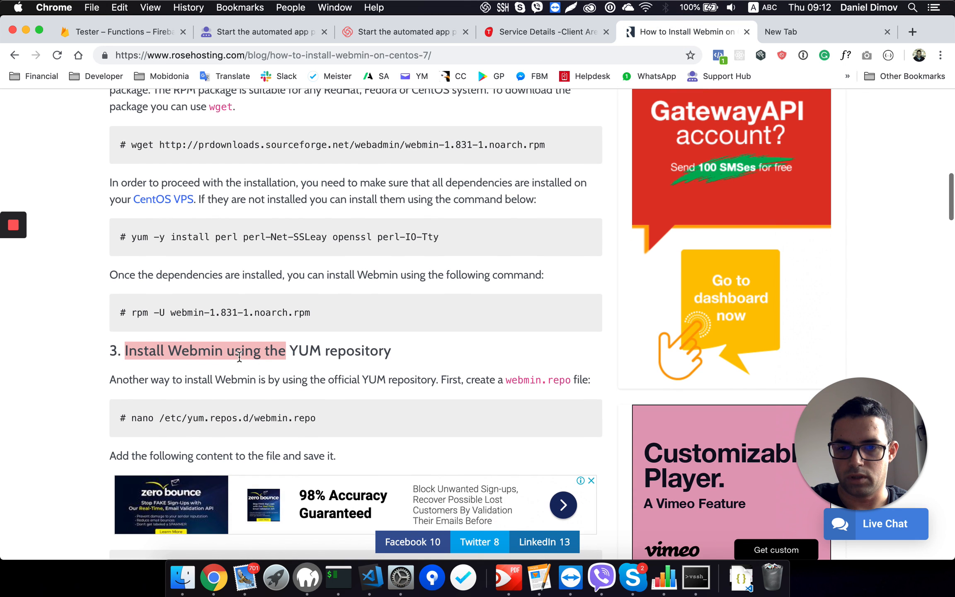
pyautogui.click(306, 351)
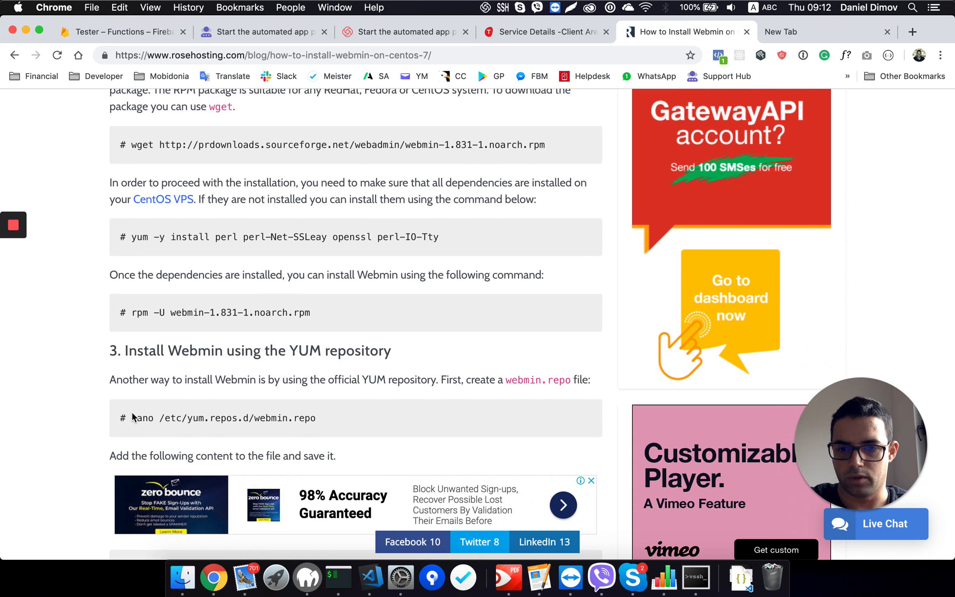
pyautogui.moveTo(132, 418); pyautogui.dragTo(343, 421)
pyautogui.press('super+c')
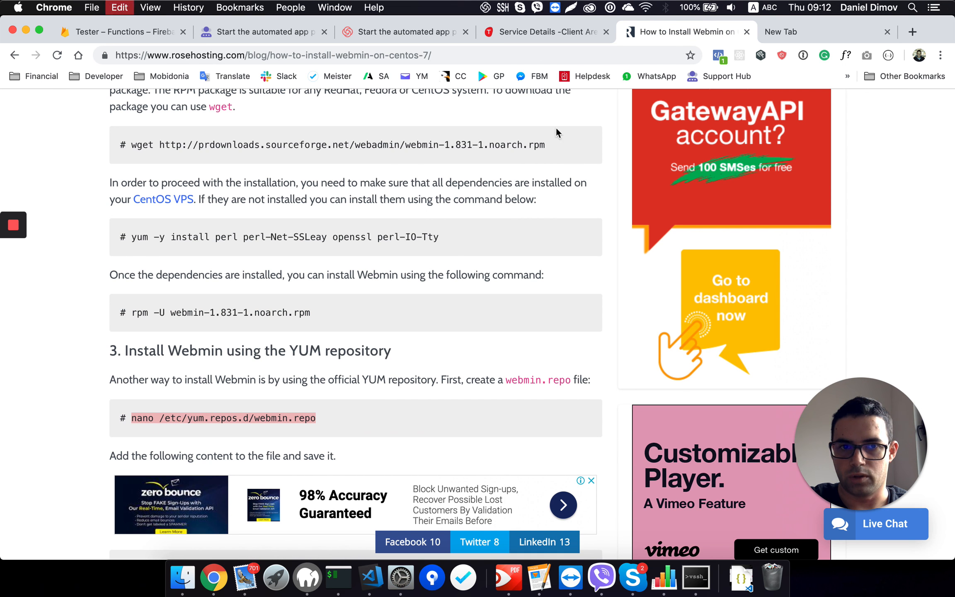
pyautogui.click(547, 31)
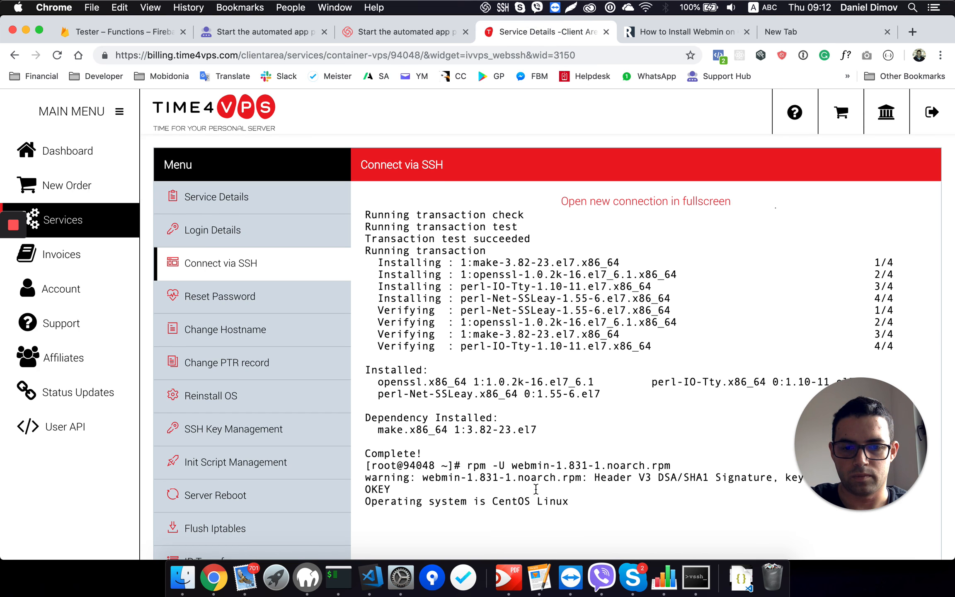
# Step: Check the rpm install output, then run nano /etc/yum.repos.d/webmin.repo to open the repository file
pyautogui.scroll(-2, 538, 525)
pyautogui.scroll(-3, 536, 520)
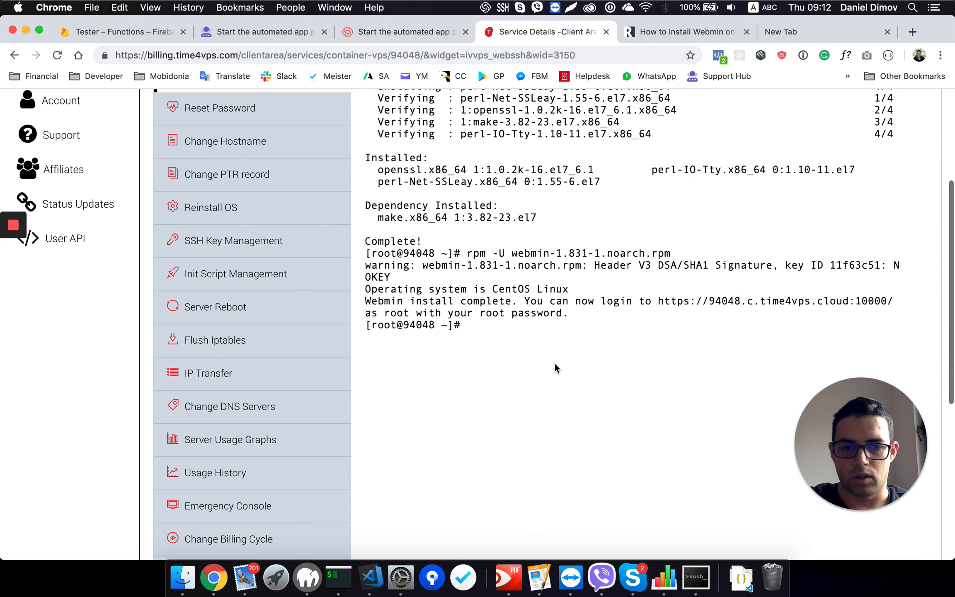
pyautogui.click(533, 338)
pyautogui.scroll(4, 545, 322)
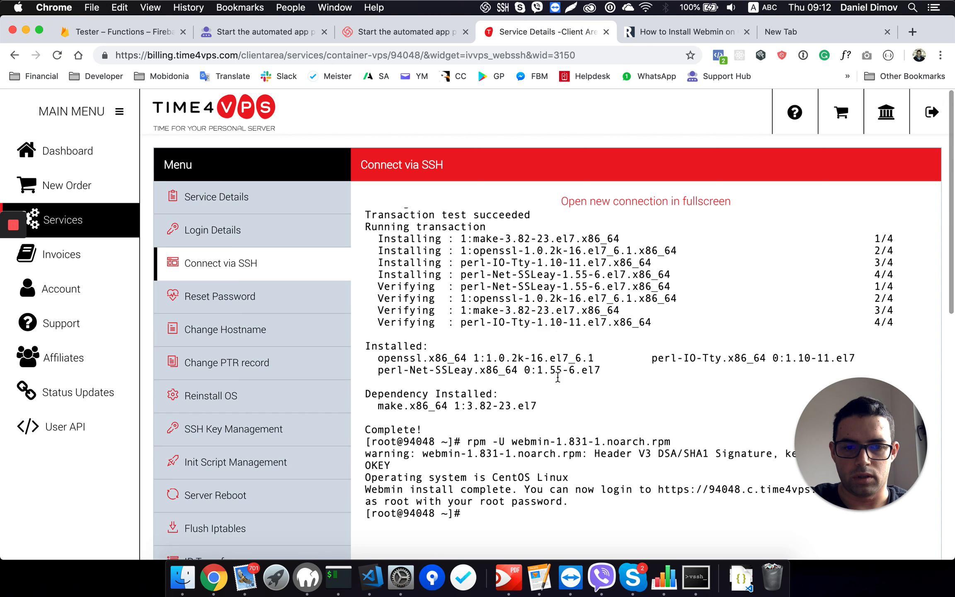
pyautogui.scroll(-2, 555, 431)
pyautogui.scroll(-1, 554, 431)
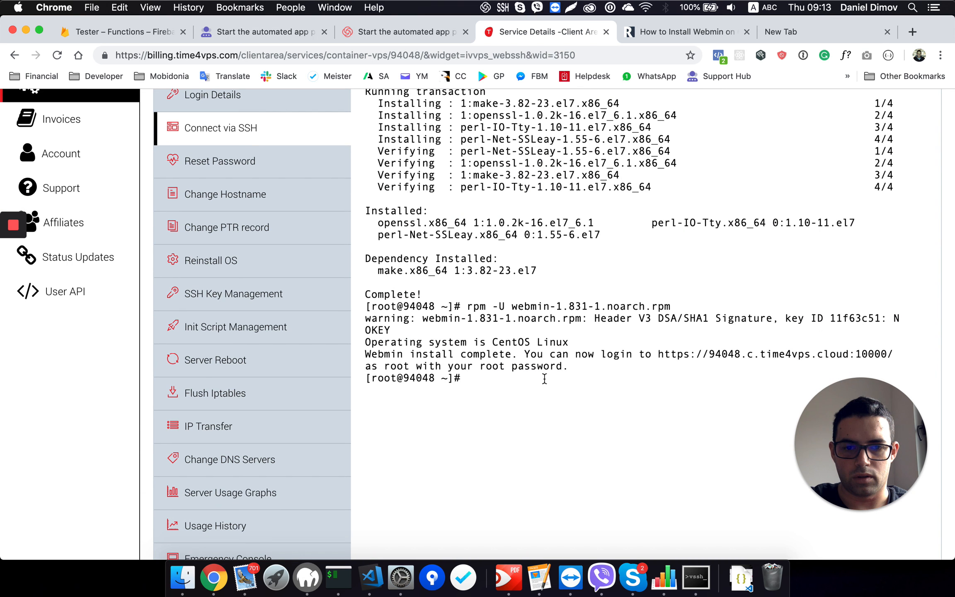
pyautogui.scroll(3, 576, 349)
pyautogui.press('super+v')
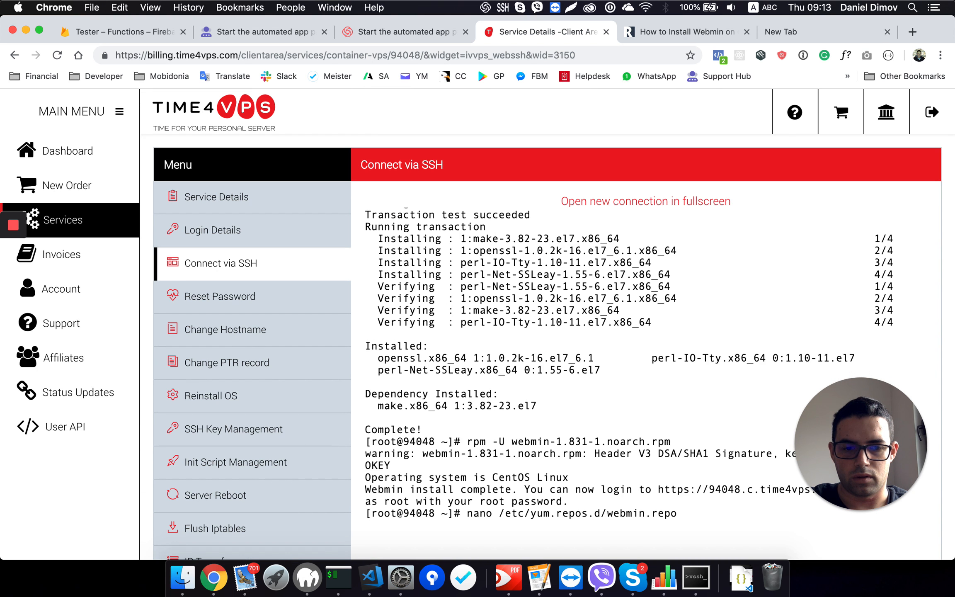
pyautogui.press('Return')
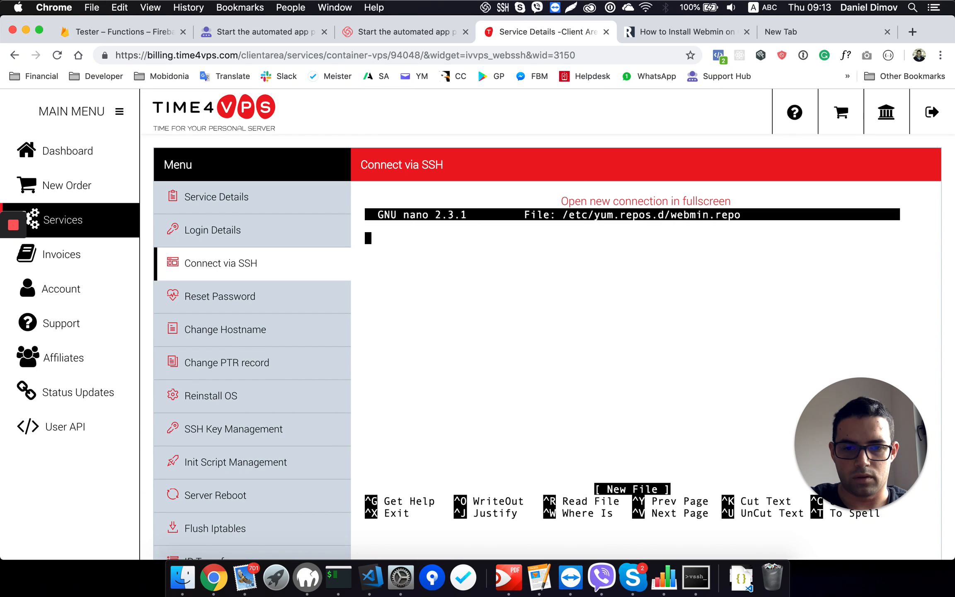
# Step: Try to fill webmin.repo in nano with the tutorial's whole repository block, from [Webmin] through enabled=1
pyautogui.click(642, 32)
pyautogui.scroll(-5, 223, 392)
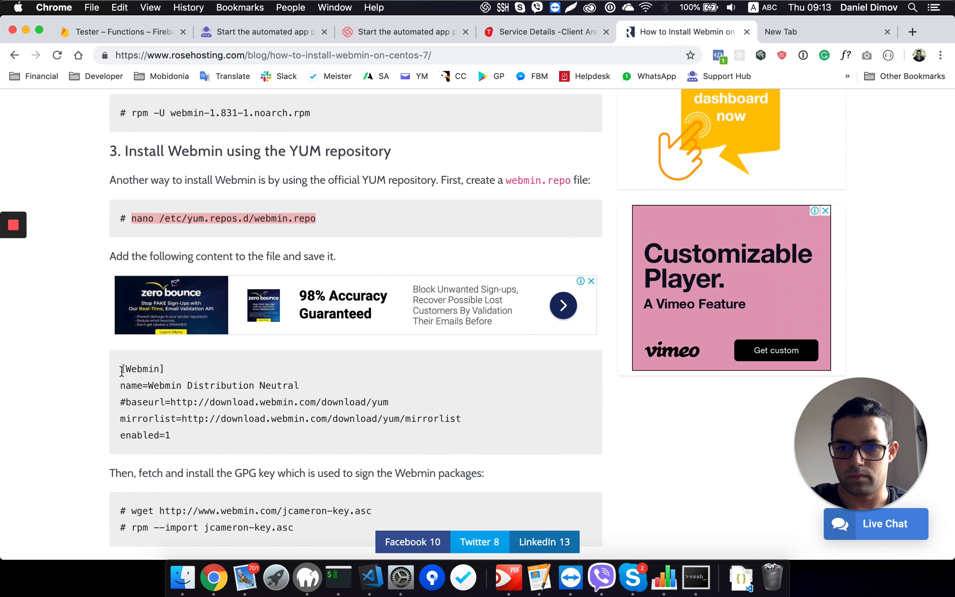
pyautogui.moveTo(122, 370); pyautogui.dragTo(181, 432)
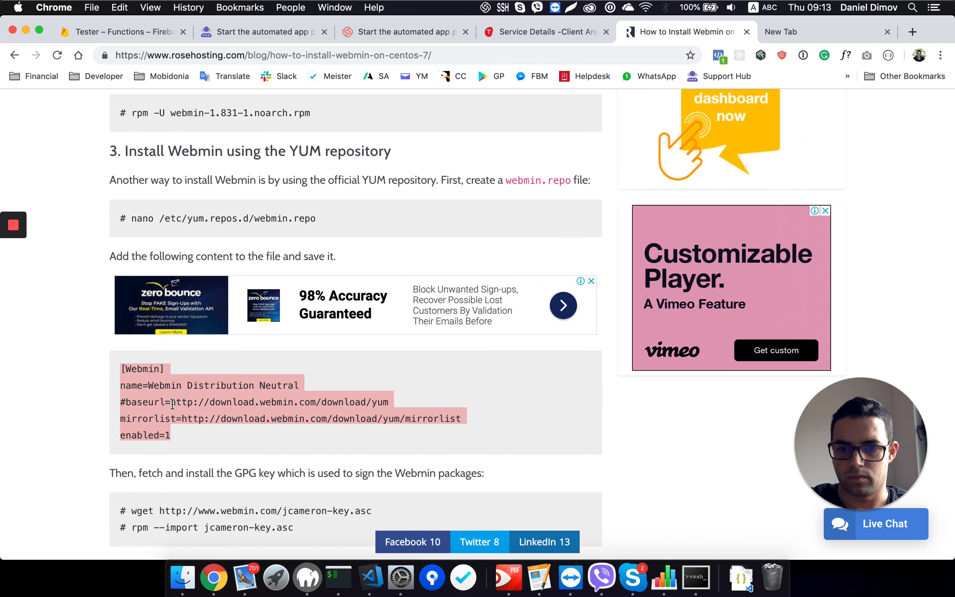
pyautogui.rightClick(181, 402)
pyautogui.click(195, 429)
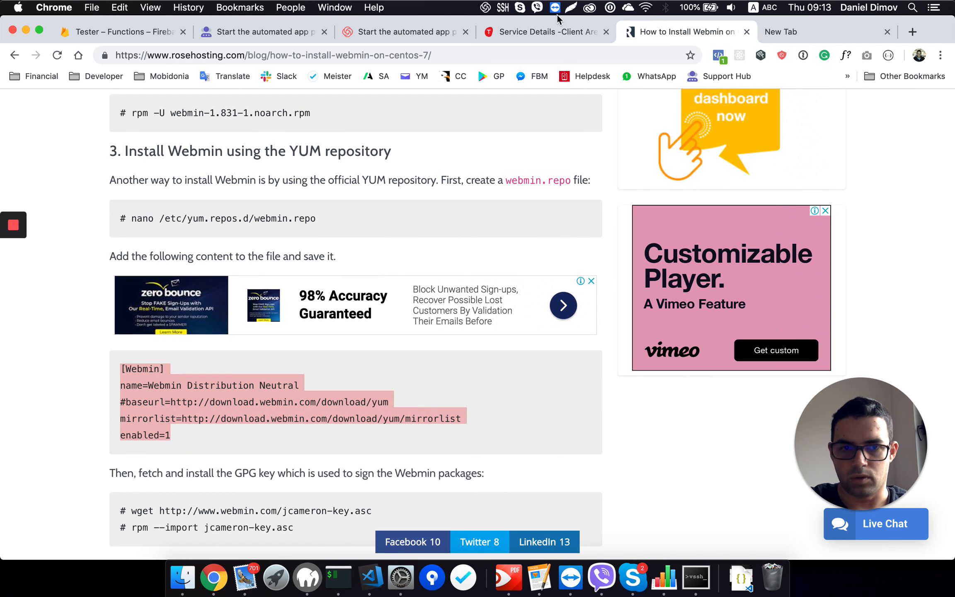
pyautogui.click(568, 34)
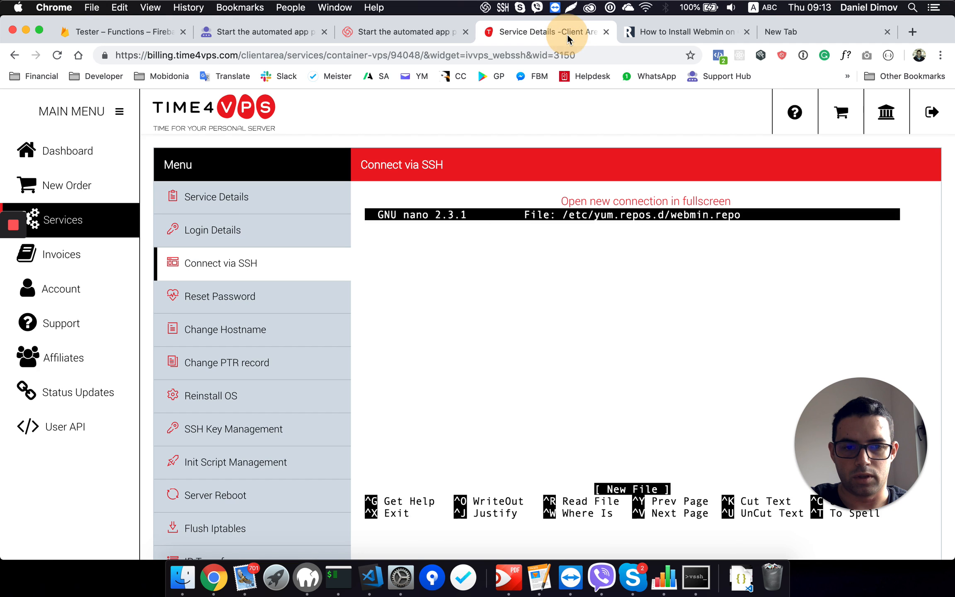
pyautogui.rightClick(495, 338)
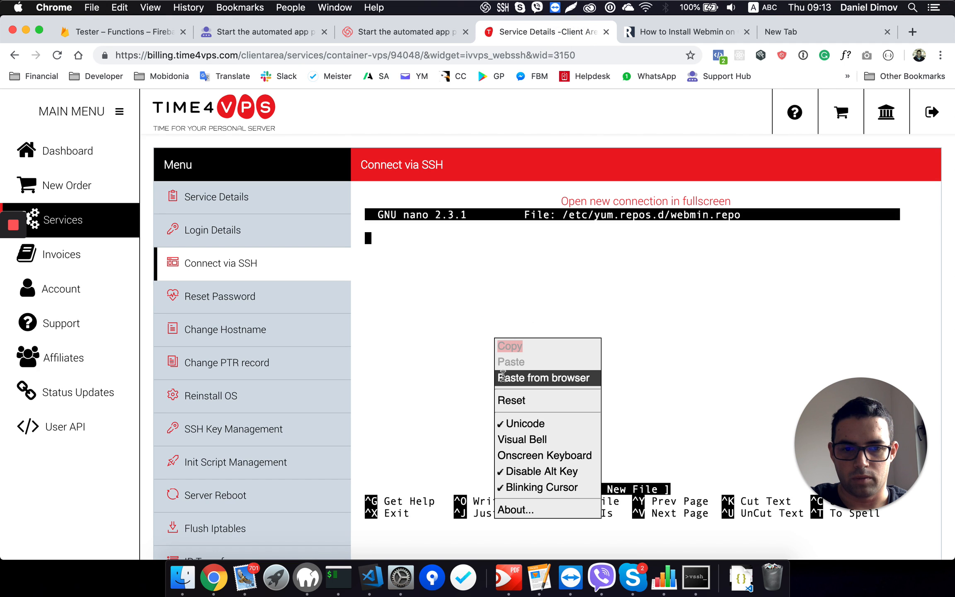
pyautogui.click(502, 376)
pyautogui.press('super+v')
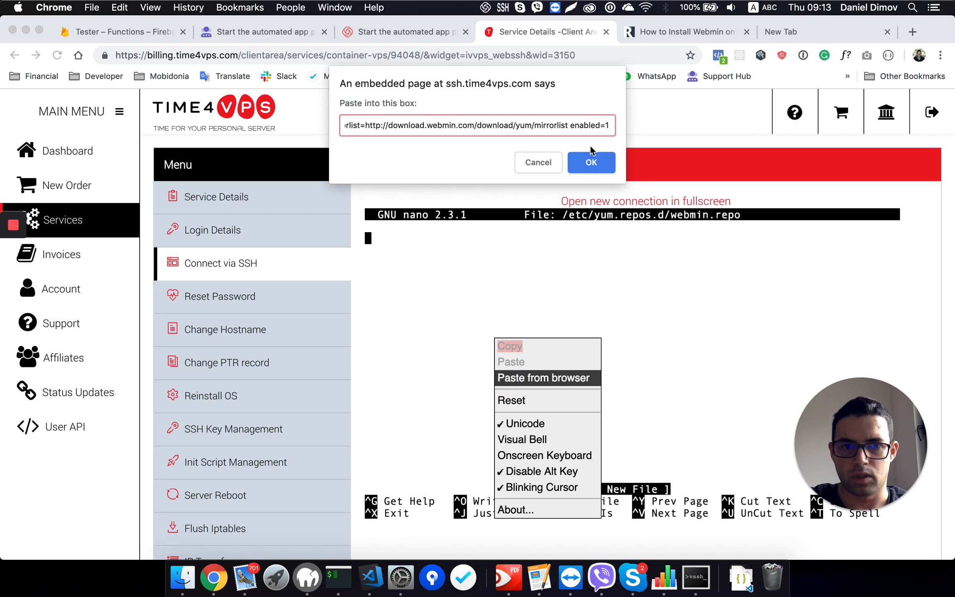
pyautogui.click(590, 162)
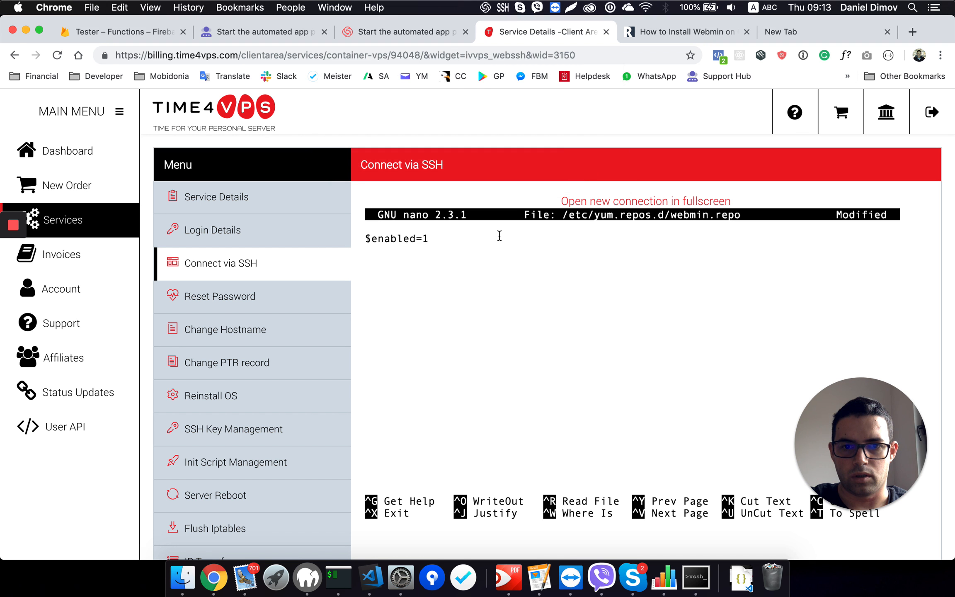
pyautogui.moveTo(488, 252); pyautogui.dragTo(481, 207)
pyautogui.click(471, 239)
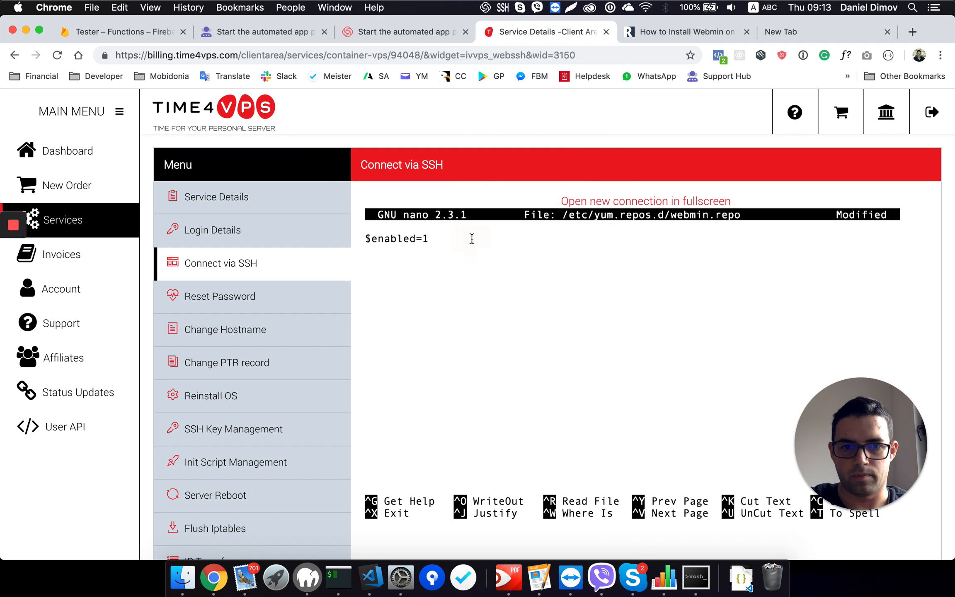
# Step: Select the [Webmin] header text in the tutorial's repository block and return to the SSH session
pyautogui.click(665, 35)
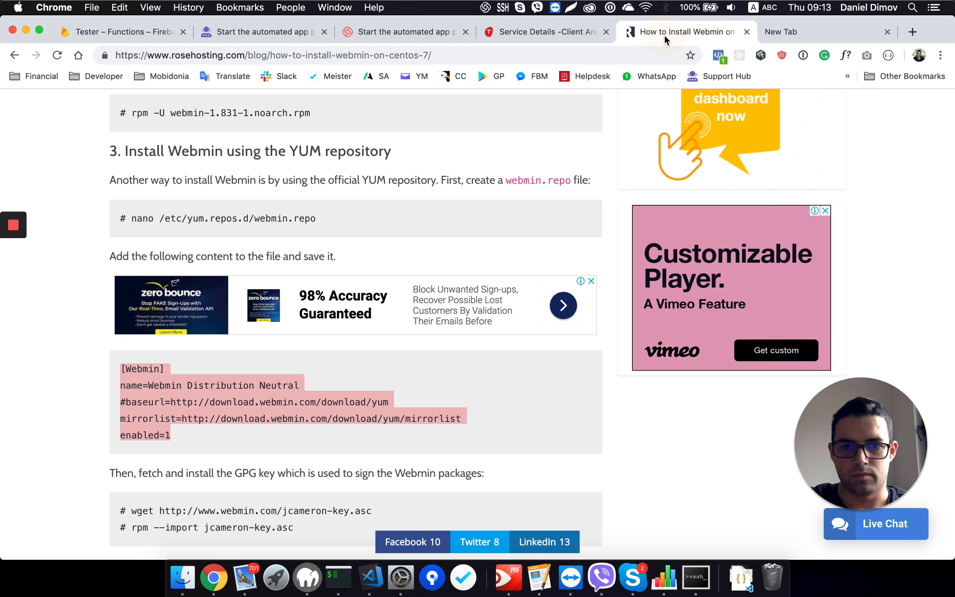
pyautogui.click(261, 419)
pyautogui.moveTo(124, 368); pyautogui.dragTo(199, 367)
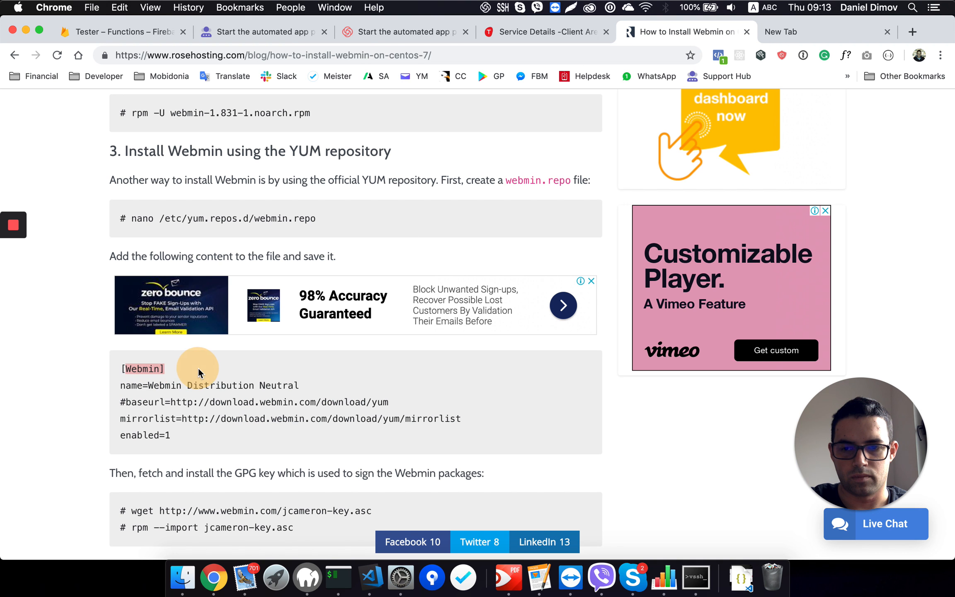
pyautogui.click(128, 383)
pyautogui.scroll(-2, 195, 396)
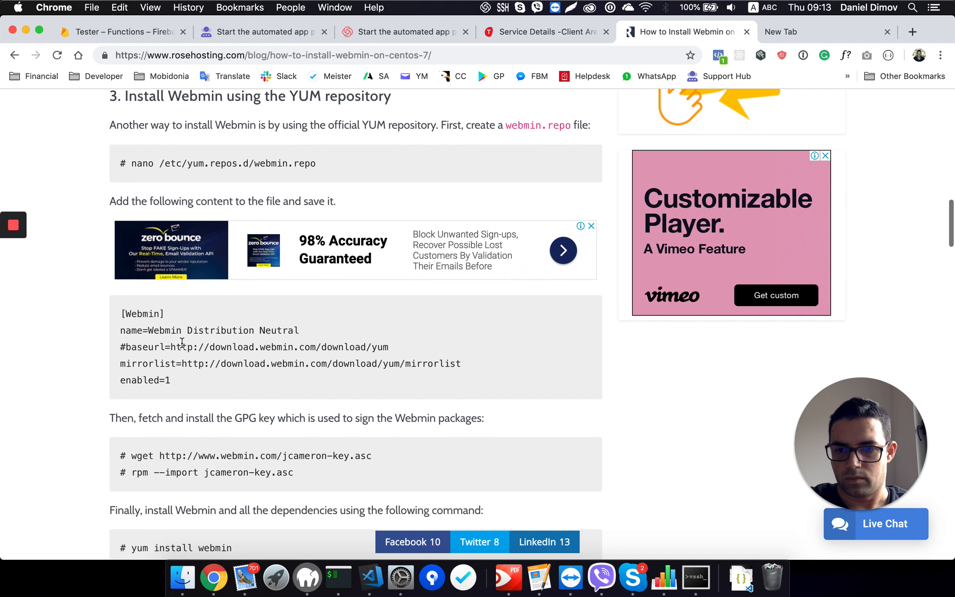
pyautogui.moveTo(172, 327); pyautogui.dragTo(128, 316)
pyautogui.moveTo(127, 316); pyautogui.dragTo(190, 312)
pyautogui.press('super+c')
pyautogui.click(547, 30)
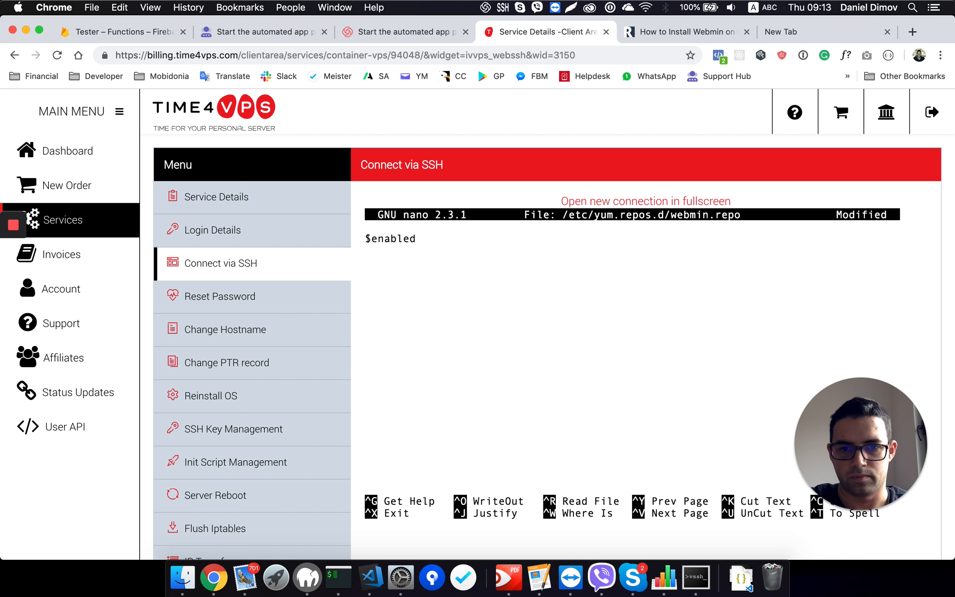
# Step: Delete all of the pasted repository text from webmin.repo in nano
pyautogui.press('BackSpace')
pyautogui.press('BackSpace')
pyautogui.press('BackSpace')
pyautogui.press('BackSpace')
pyautogui.press('BackSpace')
pyautogui.press('BackSpace')
pyautogui.press('BackSpace')
pyautogui.press('BackSpace')
pyautogui.press('BackSpace')
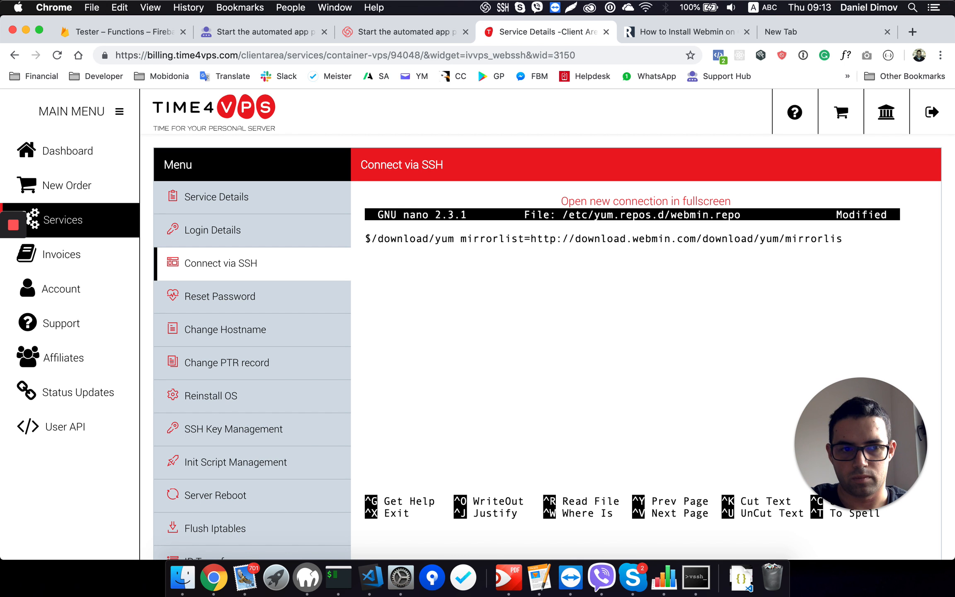
pyautogui.press('BackSpace')
pyautogui.press('BackSpace')
pyautogui.press('BackSpace')
pyautogui.press('BackSpace')
pyautogui.press('BackSpace')
pyautogui.press('BackSpace')
pyautogui.press('BackSpace')
pyautogui.press('BackSpace')
pyautogui.press('BackSpace')
pyautogui.press('BackSpace')
pyautogui.press('BackSpace')
pyautogui.press('BackSpace')
pyautogui.press('BackSpace')
pyautogui.press('BackSpace')
pyautogui.press('BackSpace')
pyautogui.press('BackSpace')
pyautogui.press('BackSpace')
pyautogui.press('BackSpace')
pyautogui.press('BackSpace')
pyautogui.press('BackSpace')
pyautogui.press('BackSpace')
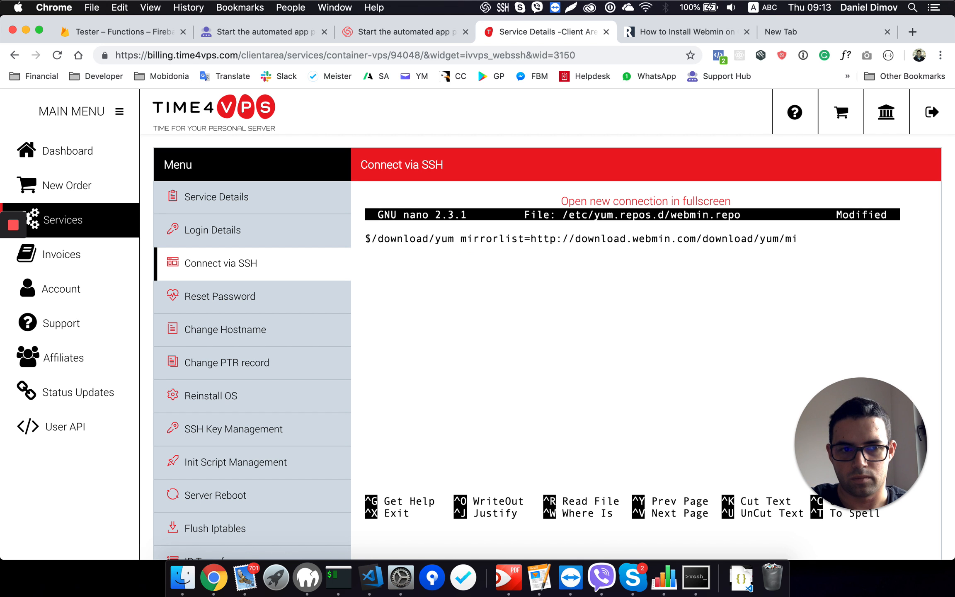
pyautogui.press('BackSpace')
pyautogui.press('BackSpace')
pyautogui.press('BackSpace')
pyautogui.press('BackSpace')
pyautogui.press('BackSpace')
pyautogui.press('BackSpace')
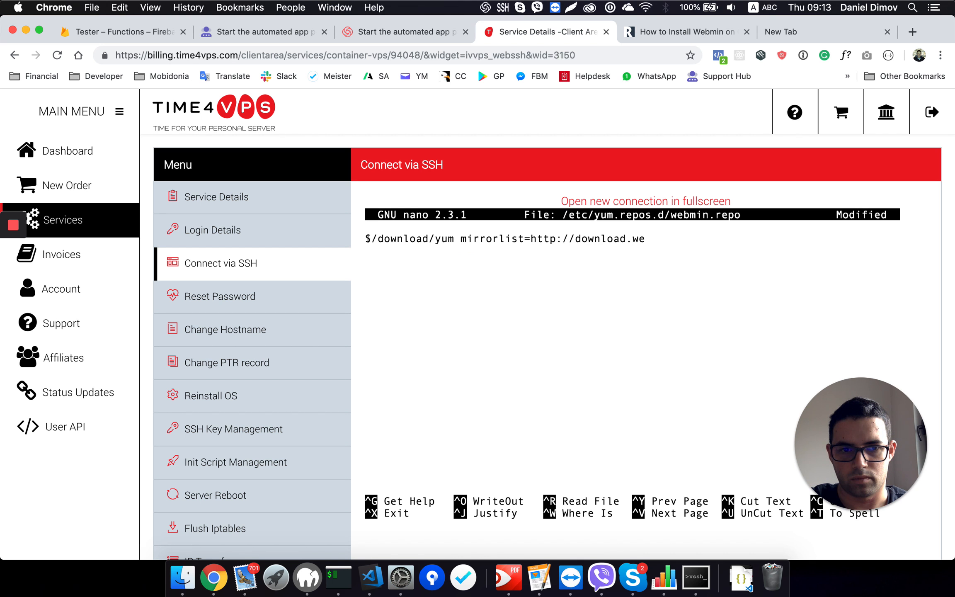
pyautogui.press('BackSpace')
pyautogui.press('BackSpace')
pyautogui.press('BackSpace')
pyautogui.press('BackSpace')
pyautogui.press('BackSpace')
pyautogui.press('BackSpace')
pyautogui.press('BackSpace')
pyautogui.press('BackSpace')
pyautogui.press('BackSpace')
pyautogui.press('BackSpace')
pyautogui.press('BackSpace')
pyautogui.press('BackSpace')
pyautogui.press('BackSpace')
pyautogui.press('BackSpace')
pyautogui.press('BackSpace')
pyautogui.press('BackSpace')
pyautogui.press('BackSpace')
pyautogui.press('BackSpace')
pyautogui.press('BackSpace')
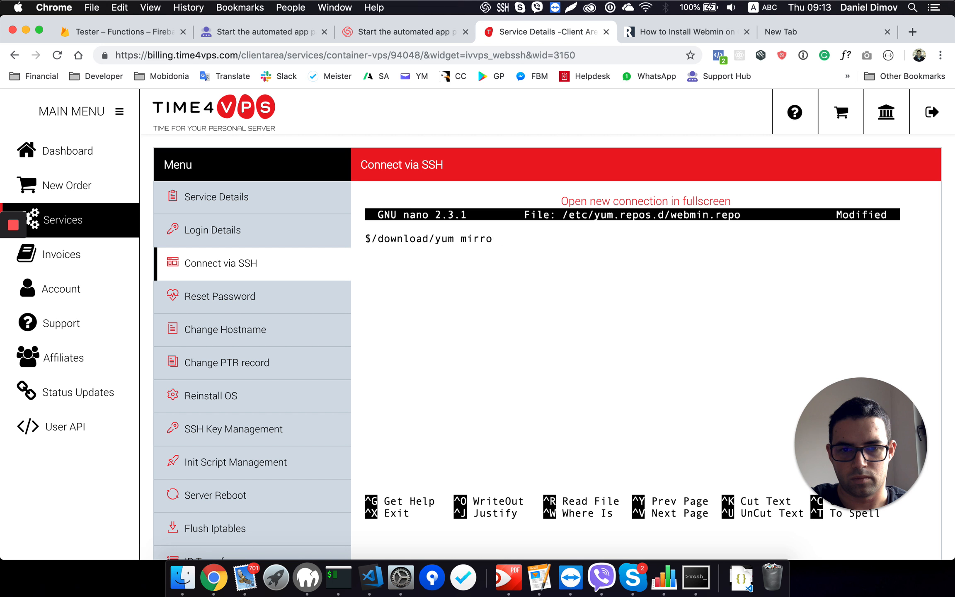
pyautogui.press('BackSpace')
pyautogui.press('BackSpace')
pyautogui.press('BackSpace')
pyautogui.press('BackSpace')
pyautogui.press('BackSpace')
pyautogui.press('BackSpace')
pyautogui.press('BackSpace')
pyautogui.press('BackSpace')
pyautogui.press('BackSpace')
pyautogui.press('BackSpace')
pyautogui.press('BackSpace')
pyautogui.press('BackSpace')
pyautogui.press('BackSpace')
pyautogui.press('BackSpace')
pyautogui.press('BackSpace')
pyautogui.press('BackSpace')
pyautogui.press('BackSpace')
pyautogui.press('BackSpace')
pyautogui.press('BackSpace')
pyautogui.press('BackSpace')
pyautogui.press('BackSpace')
pyautogui.press('BackSpace')
pyautogui.press('BackSpace')
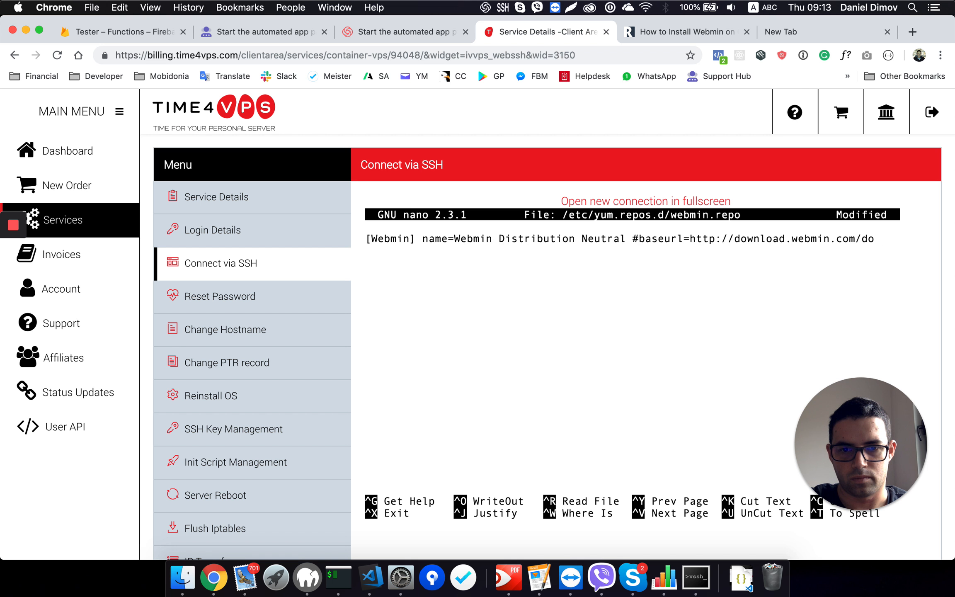
pyautogui.press('BackSpace')
pyautogui.press('BackSpace')
pyautogui.press('BackSpace')
pyautogui.press('BackSpace')
pyautogui.press('BackSpace')
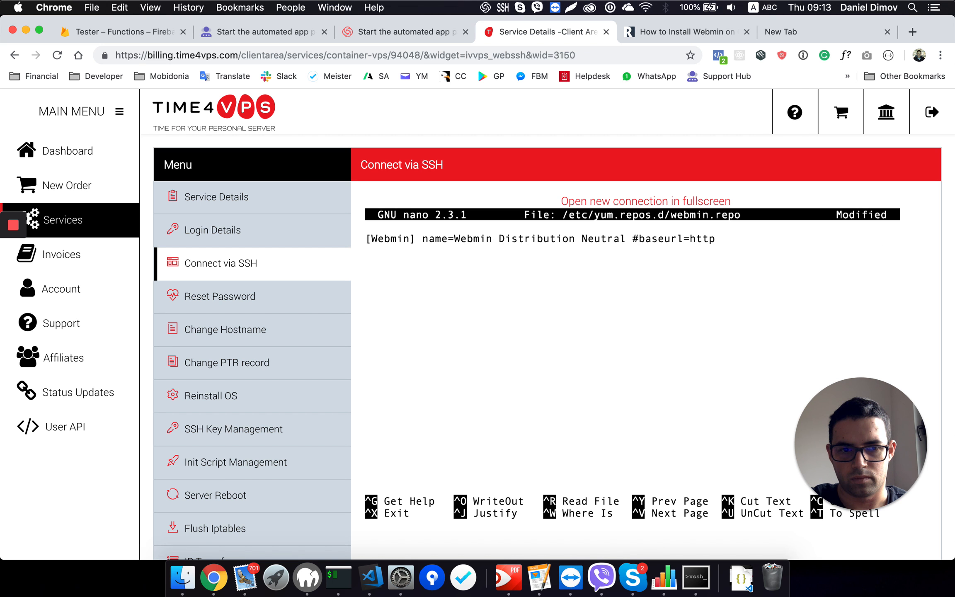
pyautogui.press('BackSpace')
pyautogui.press('BackSpace')
pyautogui.press('BackSpace')
pyautogui.press('BackSpace')
pyautogui.press('BackSpace')
pyautogui.press('BackSpace')
pyautogui.press('BackSpace')
pyautogui.press('BackSpace')
pyautogui.press('BackSpace')
pyautogui.press('BackSpace')
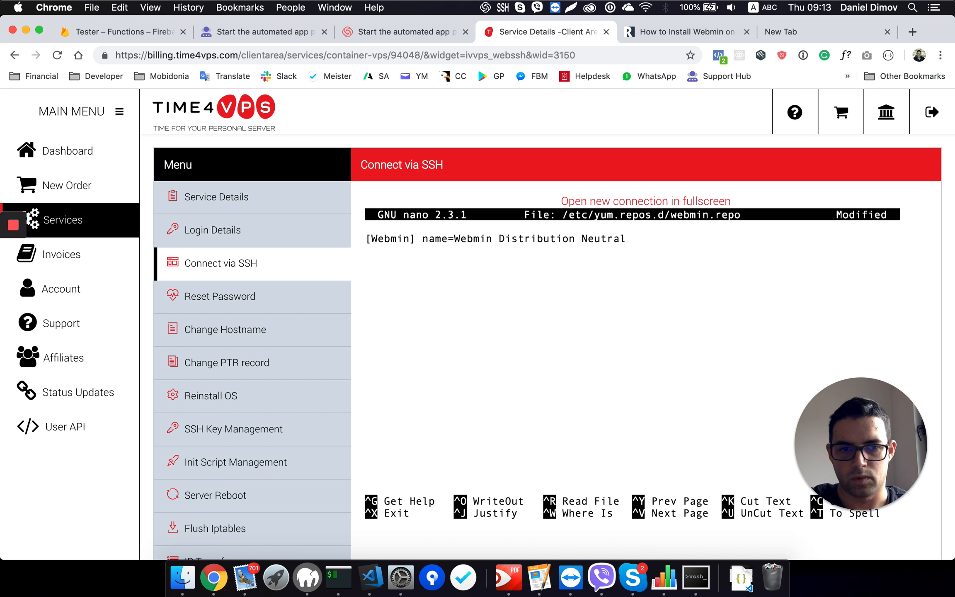
pyautogui.press('BackSpace')
pyautogui.press('BackSpace')
pyautogui.press('BackSpace')
pyautogui.press('BackSpace')
pyautogui.press('BackSpace')
pyautogui.press('BackSpace')
pyautogui.press('BackSpace')
pyautogui.press('BackSpace')
pyautogui.press('BackSpace')
pyautogui.press('BackSpace')
pyautogui.press('BackSpace')
pyautogui.press('BackSpace')
pyautogui.press('BackSpace')
pyautogui.press('BackSpace')
pyautogui.press('BackSpace')
pyautogui.press('BackSpace')
pyautogui.press('BackSpace')
pyautogui.press('BackSpace')
pyautogui.press('BackSpace')
pyautogui.press('BackSpace')
pyautogui.press('BackSpace')
pyautogui.press('BackSpace')
pyautogui.press('BackSpace')
pyautogui.press('BackSpace')
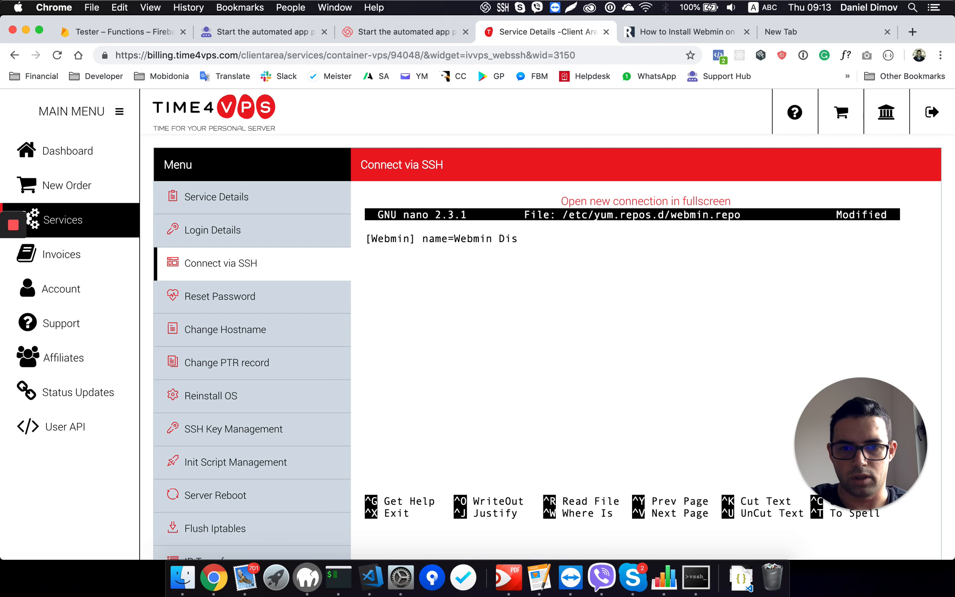
pyautogui.press('BackSpace')
pyautogui.press('BackSpace')
pyautogui.press('BackSpace')
pyautogui.press('BackSpace')
pyautogui.press('BackSpace')
pyautogui.press('BackSpace')
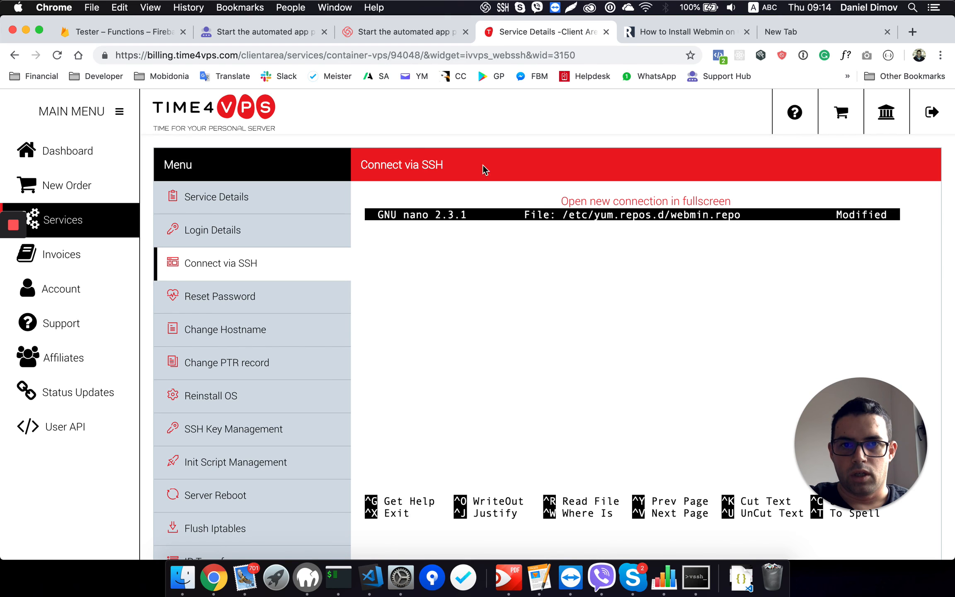
# Step: Add the [Webmin] header as the first line of webmin.repo in nano and start a new line below it
pyautogui.rightClick(461, 368)
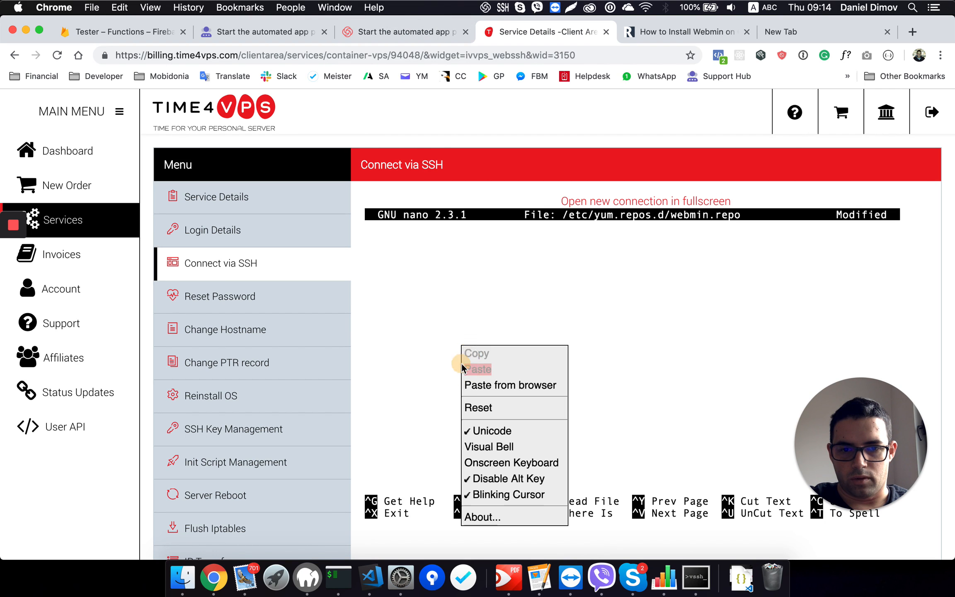
pyautogui.click(497, 385)
pyautogui.press('super+v')
pyautogui.click(593, 163)
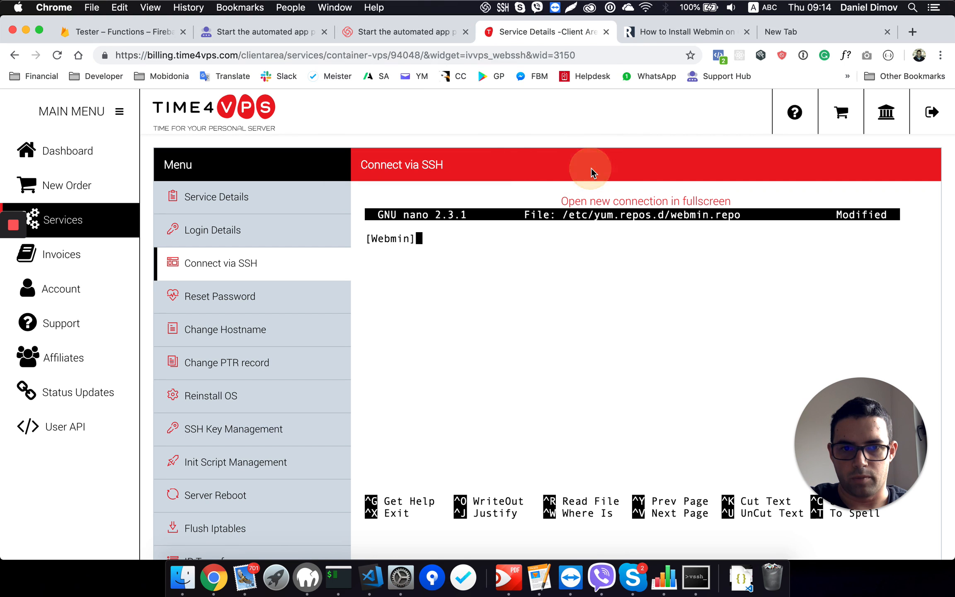
pyautogui.press('Return')
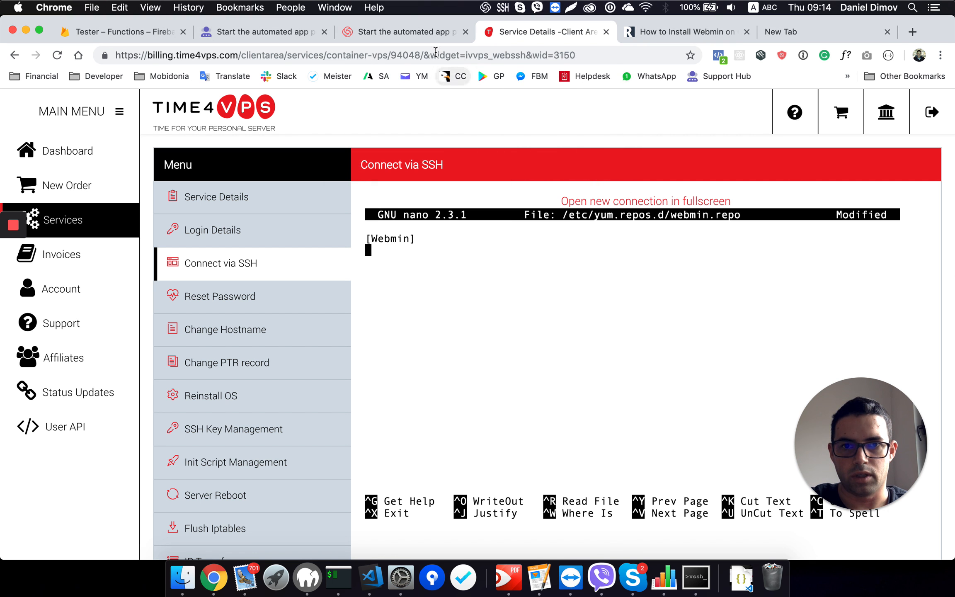
# Step: Copy the name=Webmin Distribution Neutral line from the tutorial into webmin.repo below the [Webmin] header
pyautogui.click(639, 31)
pyautogui.moveTo(120, 331); pyautogui.dragTo(306, 327)
pyautogui.press('super+c')
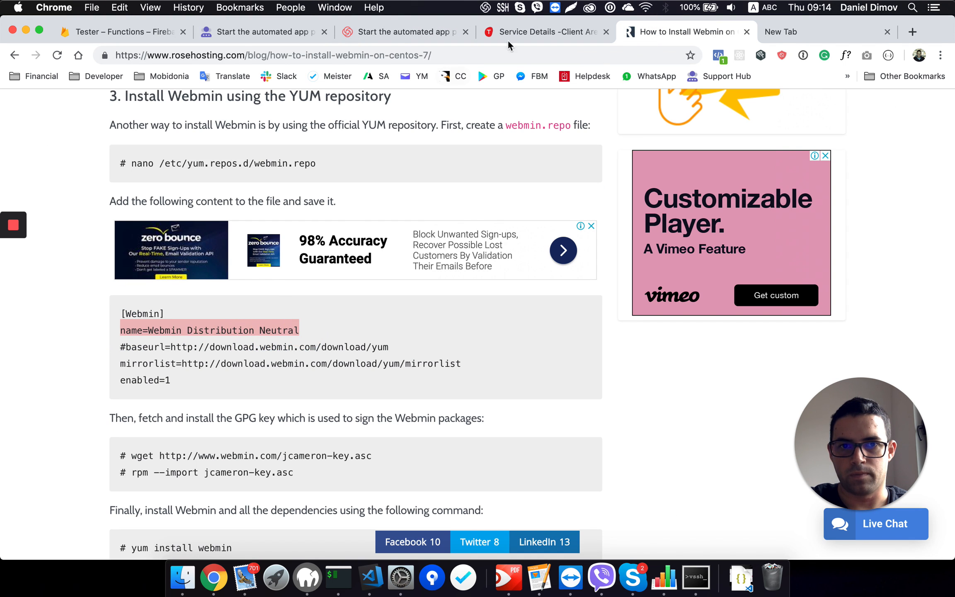
pyautogui.click(536, 33)
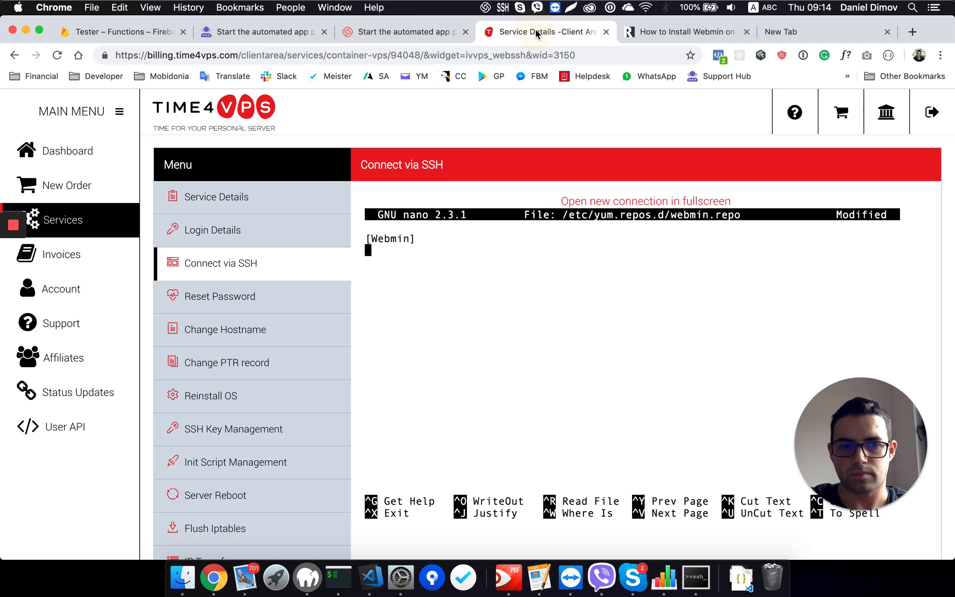
pyautogui.rightClick(458, 292)
pyautogui.click(489, 331)
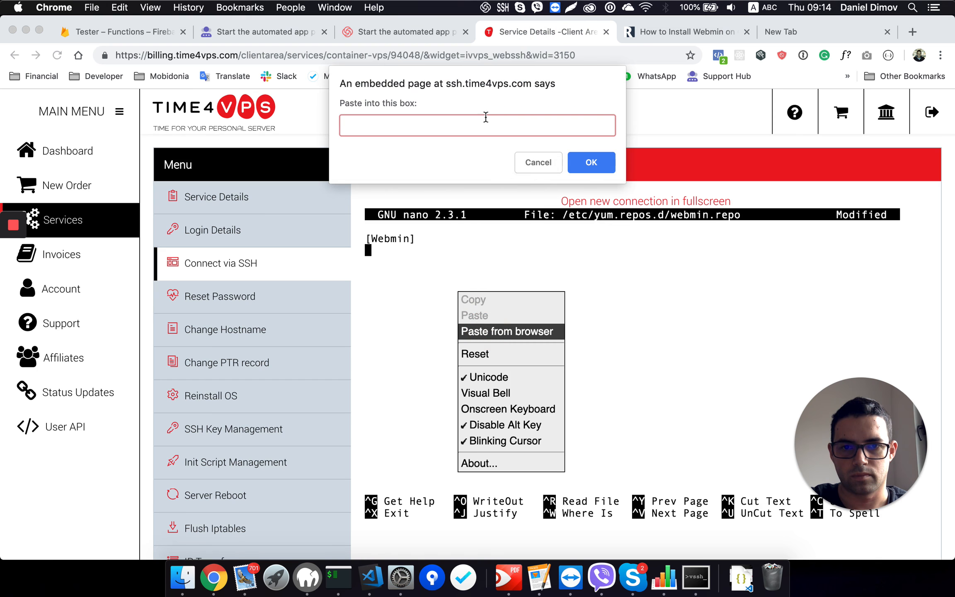
pyautogui.press('super+v')
pyautogui.click(602, 167)
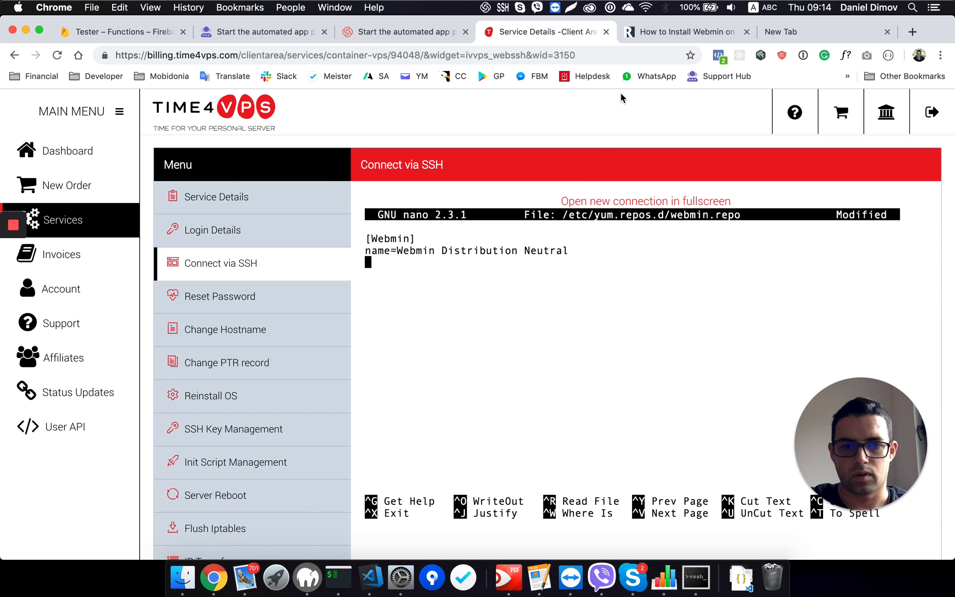
pyautogui.click(653, 26)
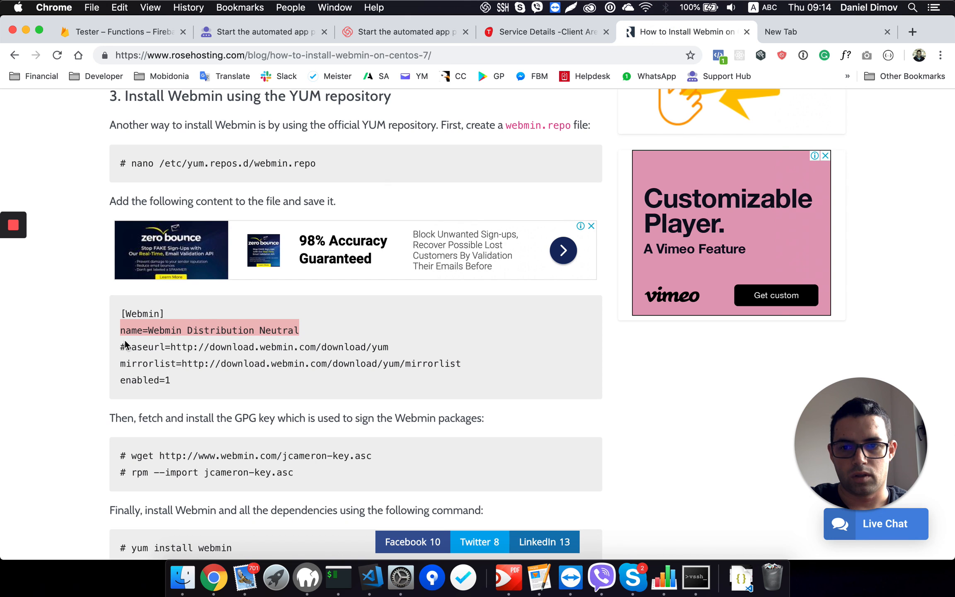
pyautogui.moveTo(119, 350); pyautogui.dragTo(392, 350)
pyautogui.press('super+c')
pyautogui.click(520, 35)
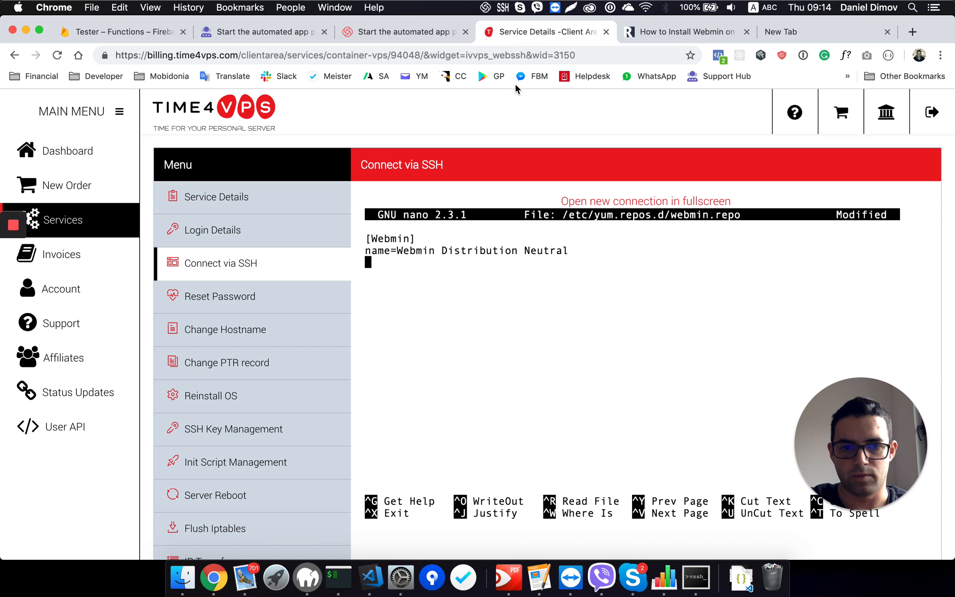
pyautogui.rightClick(471, 287)
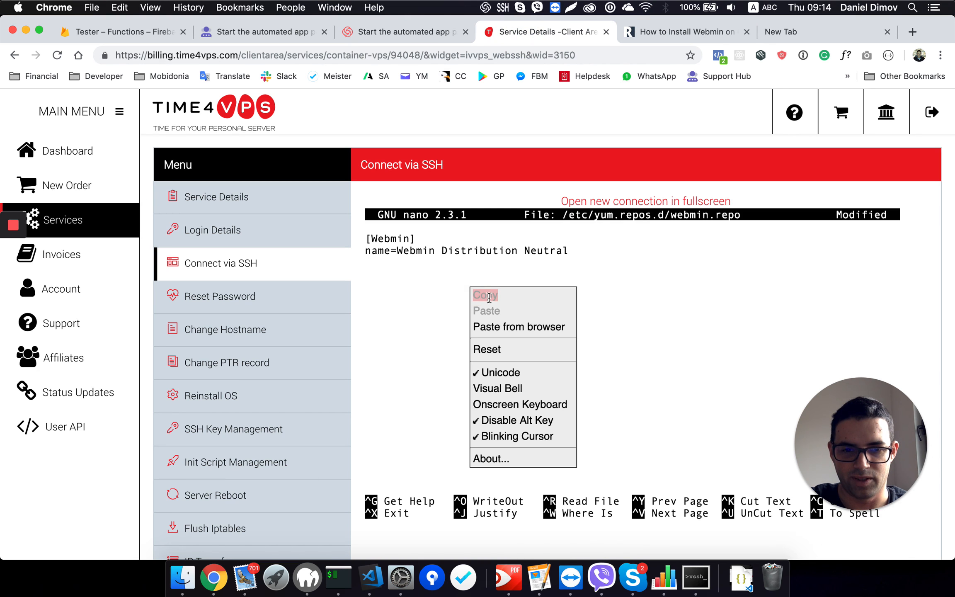
pyautogui.click(506, 327)
pyautogui.press('super+v')
pyautogui.click(588, 164)
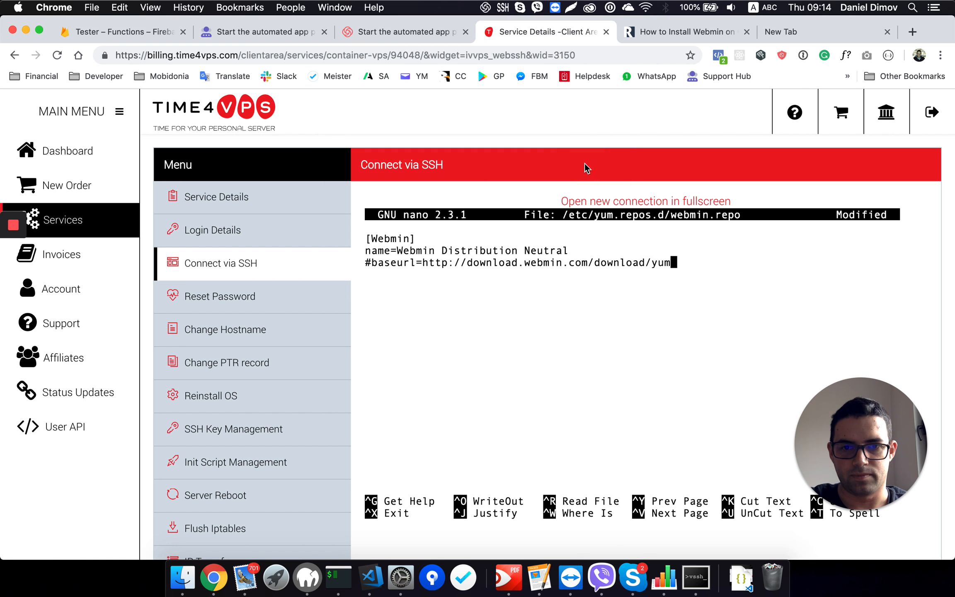
pyautogui.click(418, 32)
pyautogui.click(501, 33)
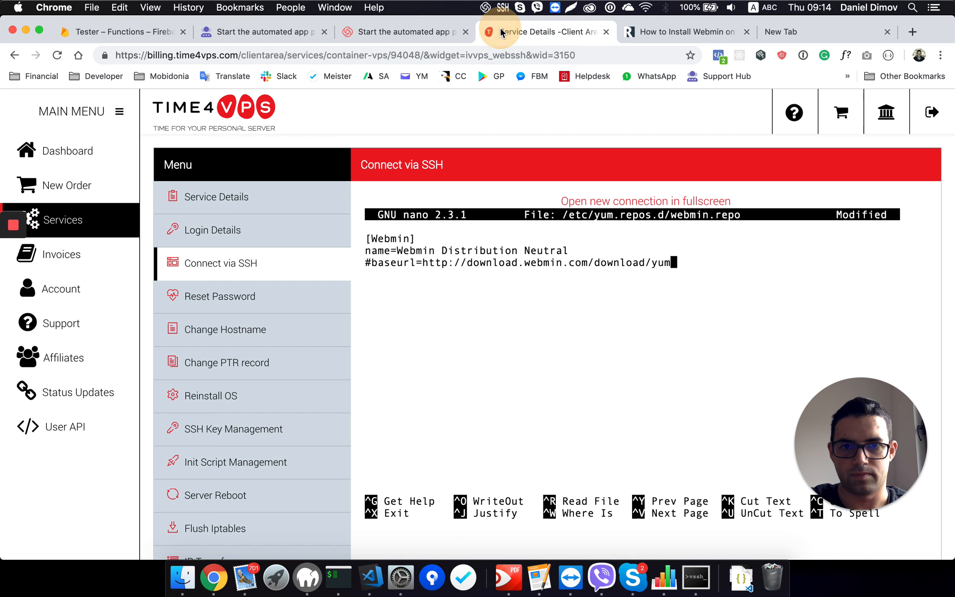
pyautogui.click(684, 32)
pyautogui.moveTo(119, 364)
pyautogui.mouseDown()
pyautogui.moveTo(461, 364)
pyautogui.moveTo(86, 363)
pyautogui.moveTo(128, 358)
pyautogui.moveTo(120, 363)
pyautogui.mouseUp()
pyautogui.press('super+c')
pyautogui.click(536, 31)
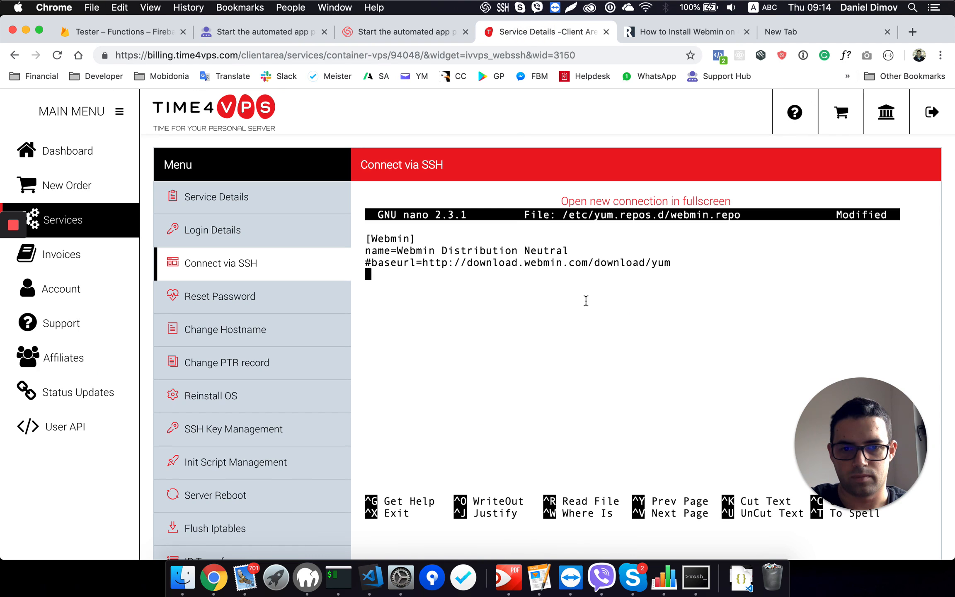
pyautogui.rightClick(562, 292)
pyautogui.click(593, 331)
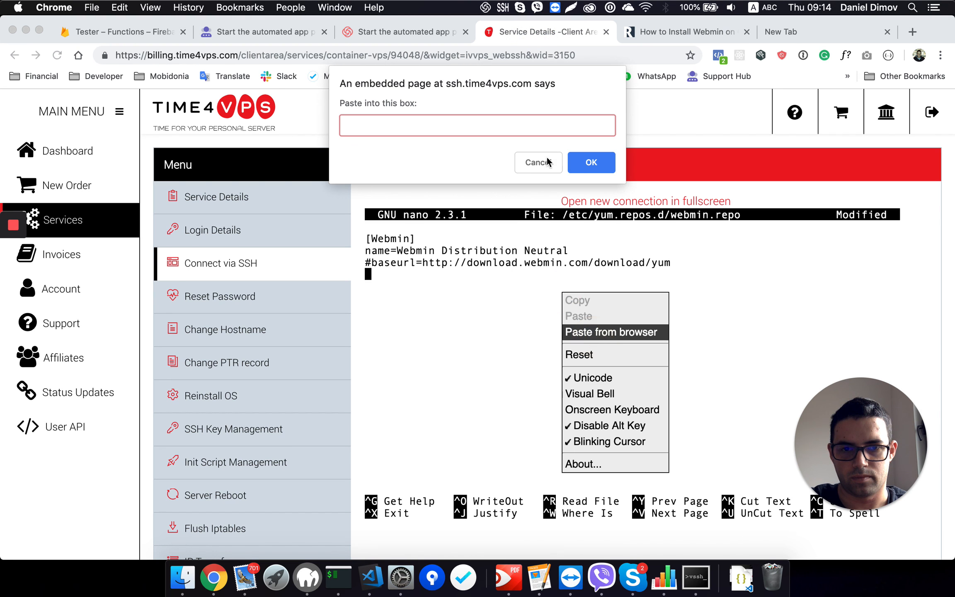
pyautogui.press('super+v')
pyautogui.click(595, 162)
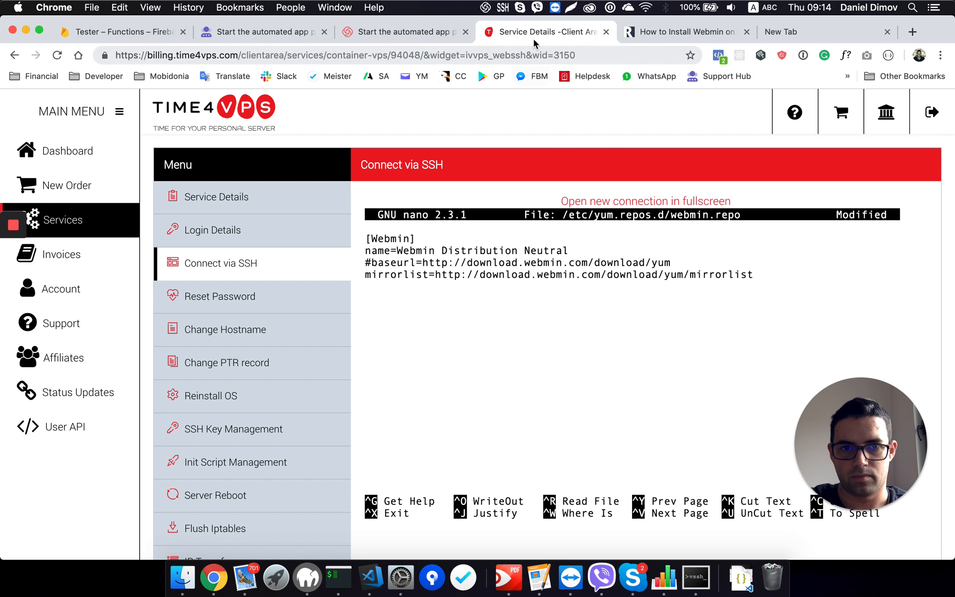
# Step: Copy enabled=1 from the tutorial into webmin.repo as the last line, below the mirrorlist entry
pyautogui.click(625, 31)
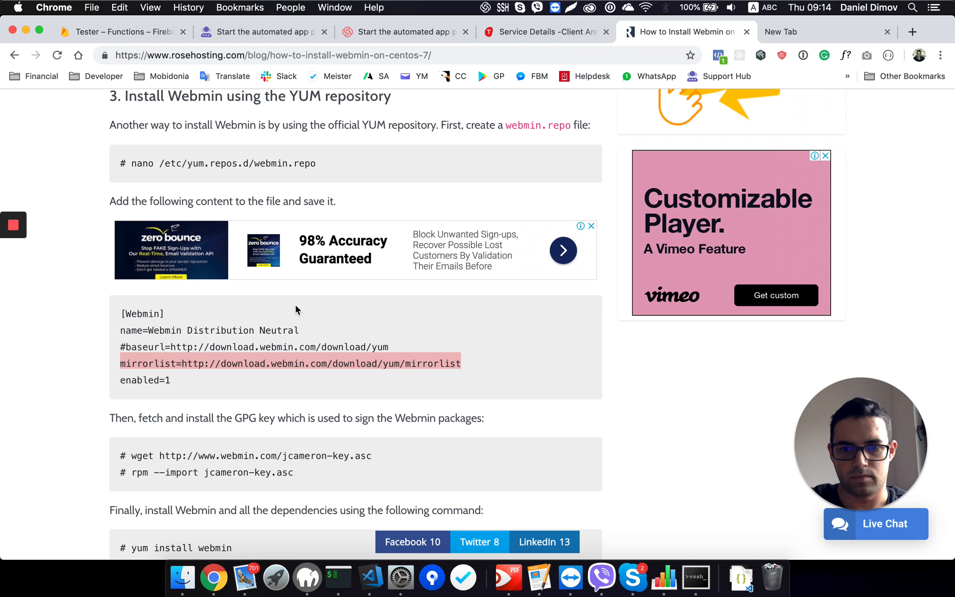
pyautogui.moveTo(121, 380); pyautogui.dragTo(176, 381)
pyautogui.press('super+c')
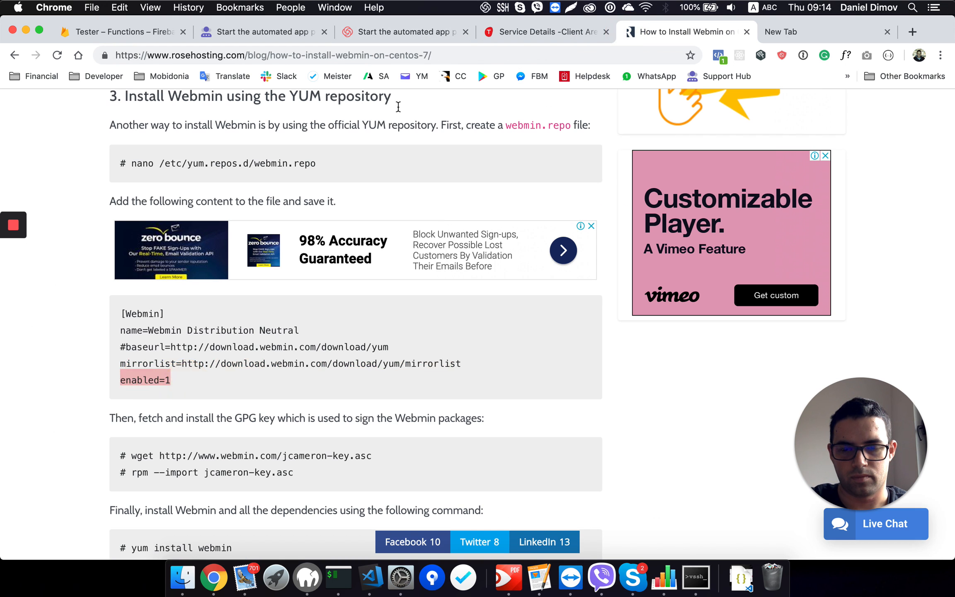
pyautogui.click(520, 38)
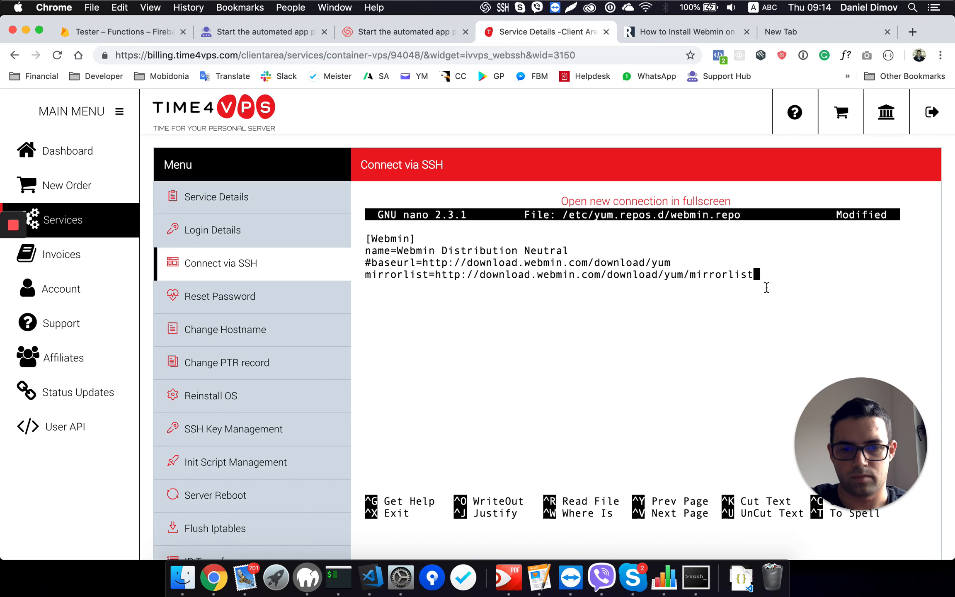
pyautogui.press('Return')
pyautogui.rightClick(539, 285)
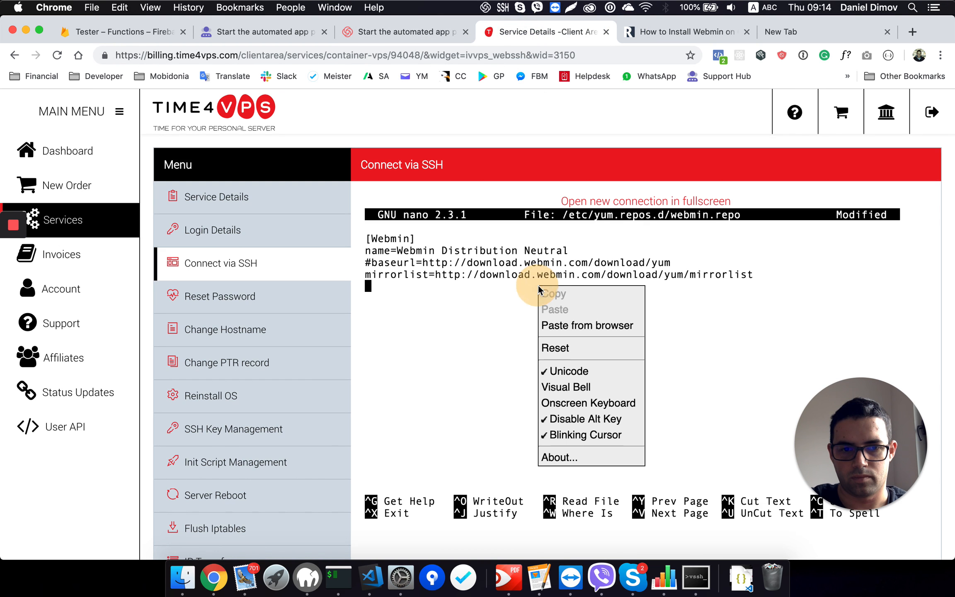
pyautogui.click(561, 327)
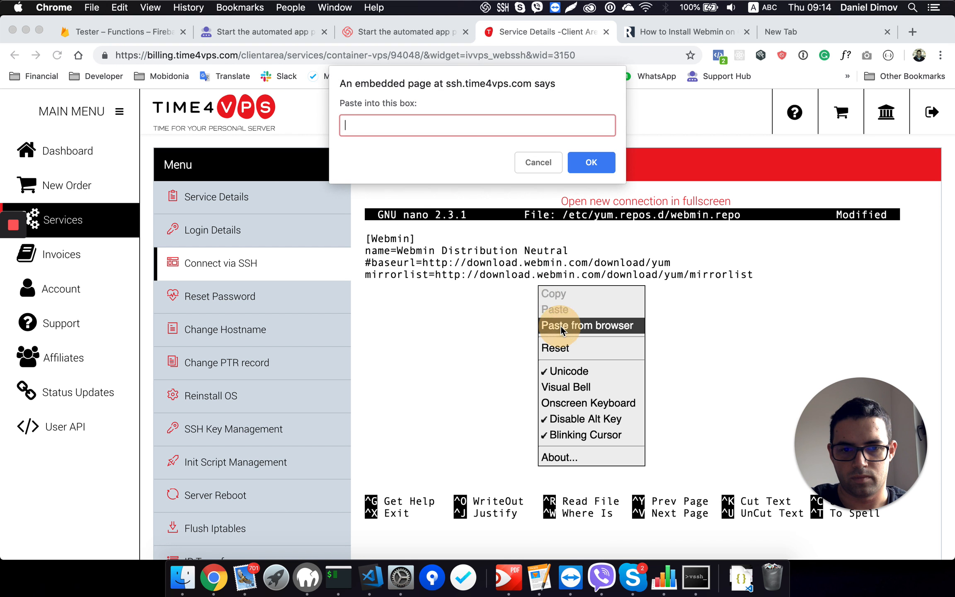
pyautogui.press('super+v')
pyautogui.click(610, 170)
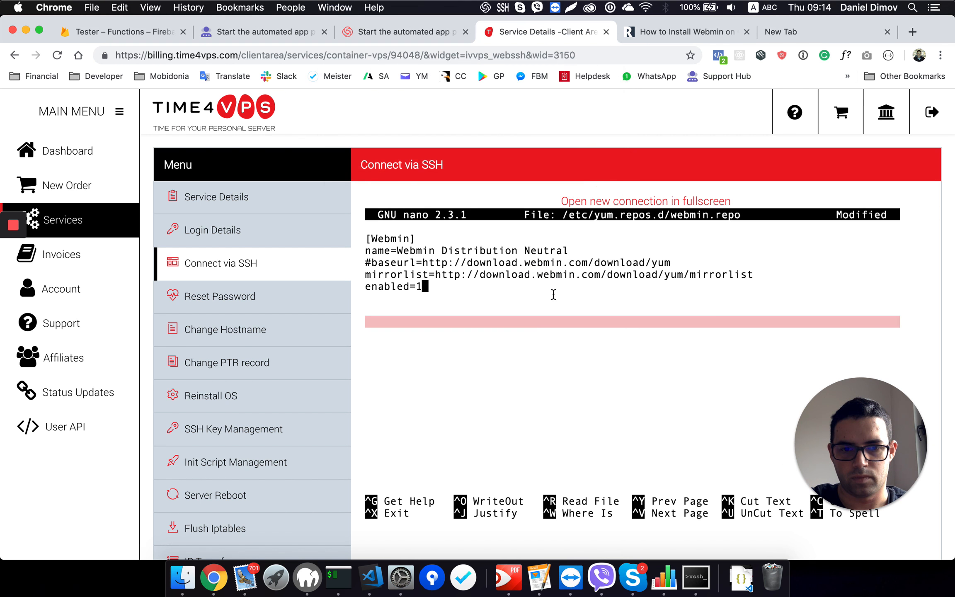
pyautogui.press('Return')
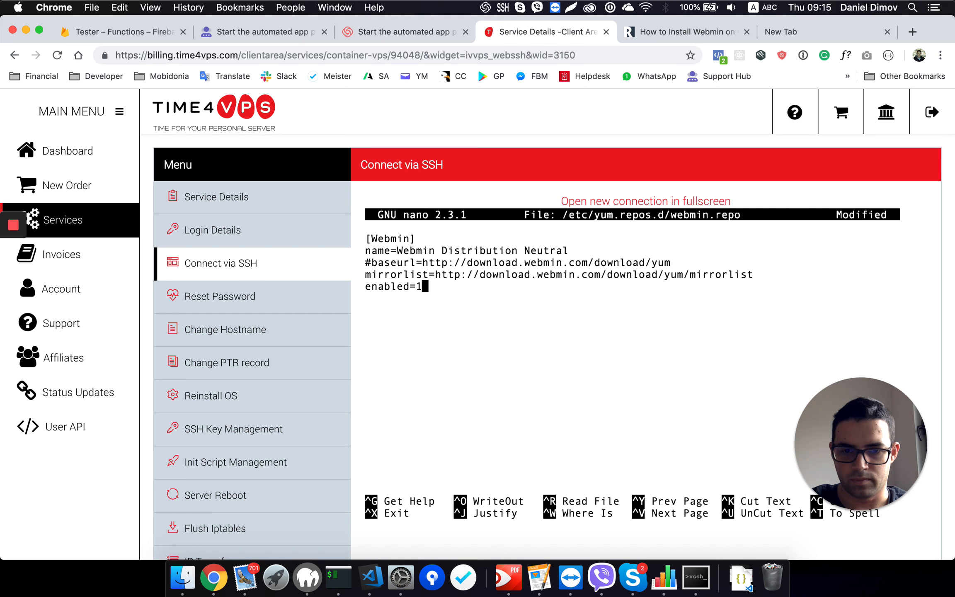
# Step: Save the changes to /etc/yum.repos.d/webmin.repo under the same file name and exit nano
pyautogui.hotkey('ctrl', 'x')
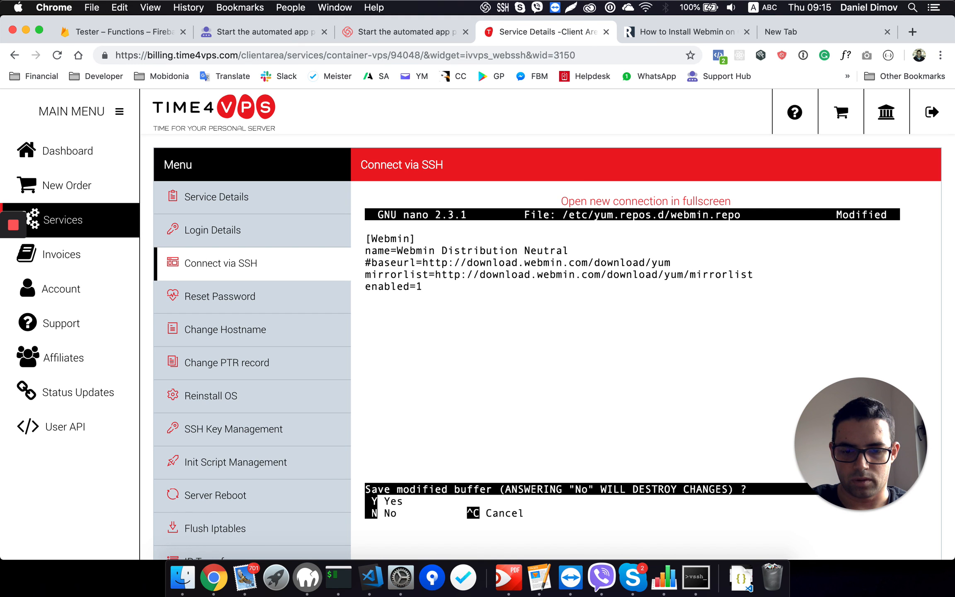
pyautogui.press('y')
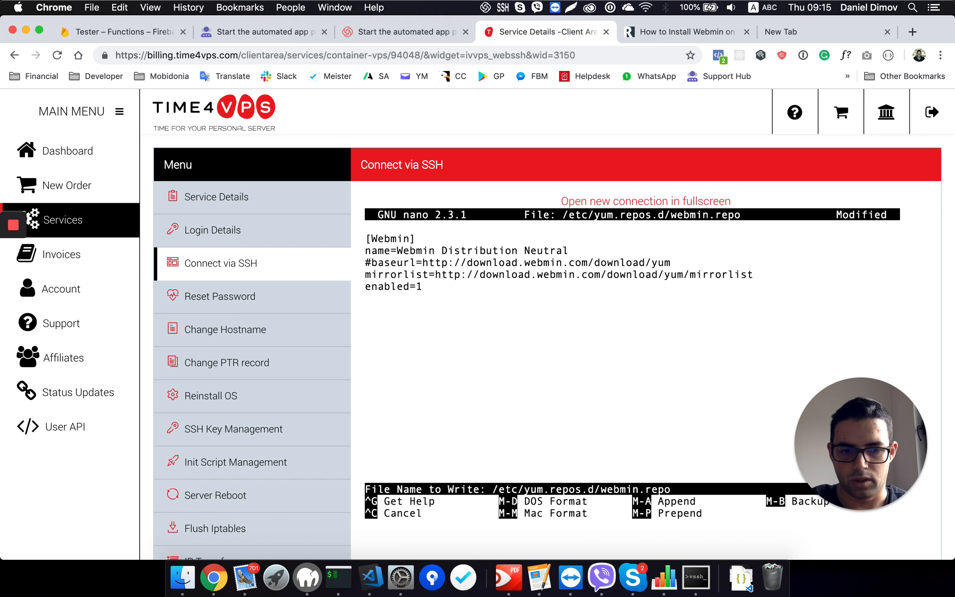
pyautogui.press('Return')
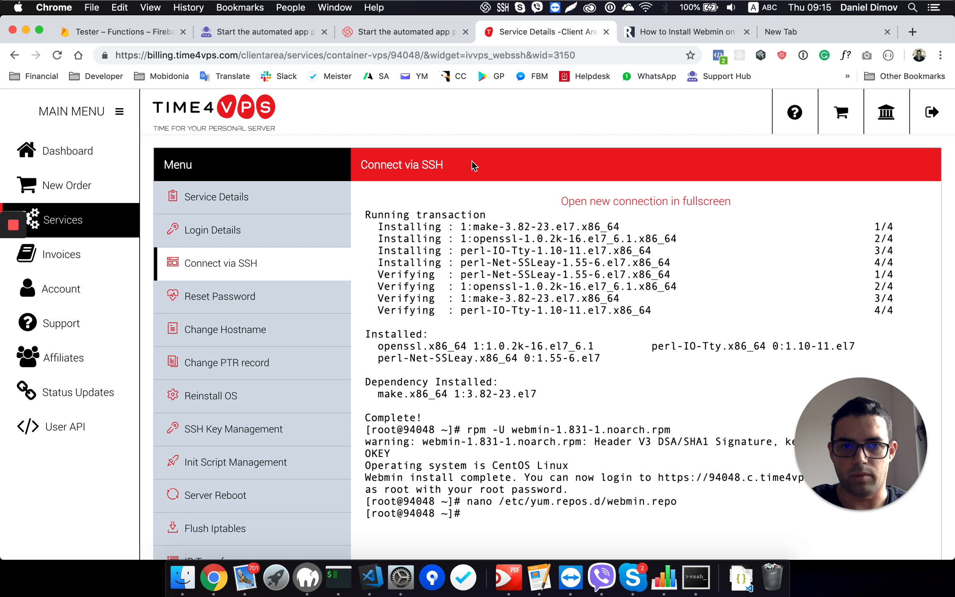
pyautogui.click(656, 33)
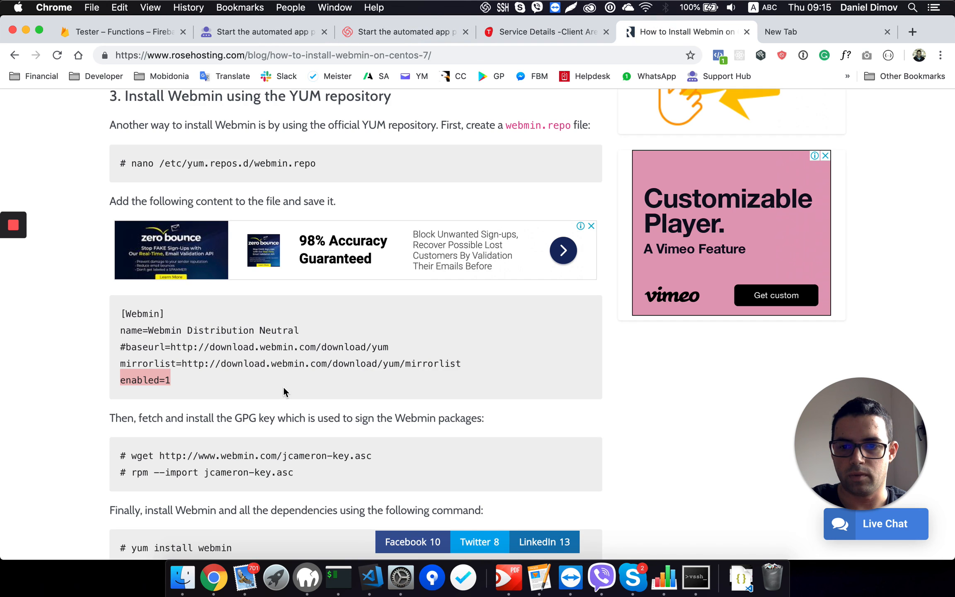
pyautogui.scroll(-3, 283, 385)
pyautogui.moveTo(131, 376); pyautogui.dragTo(379, 376)
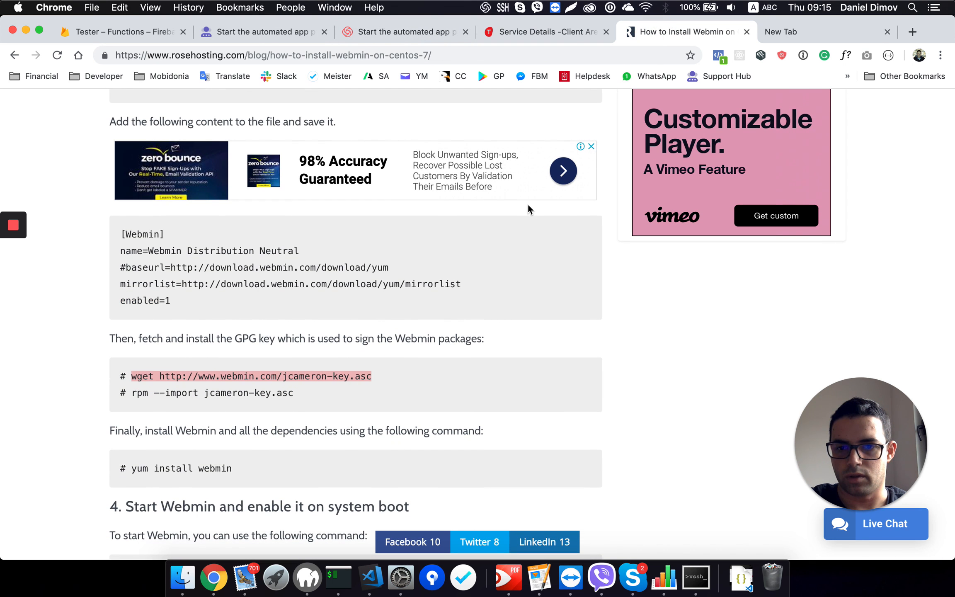
pyautogui.click(553, 33)
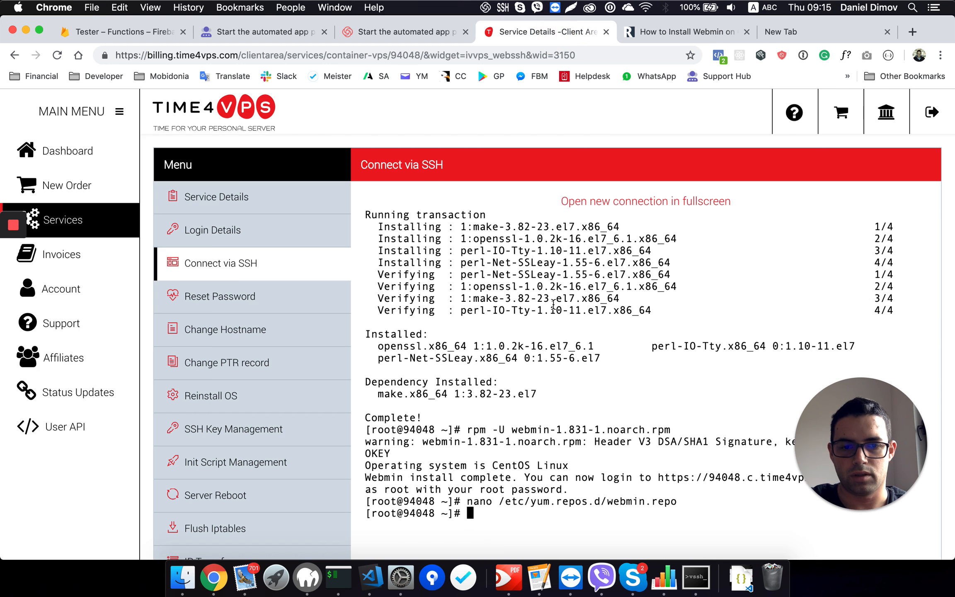
pyautogui.press('super+v')
pyautogui.press('Return')
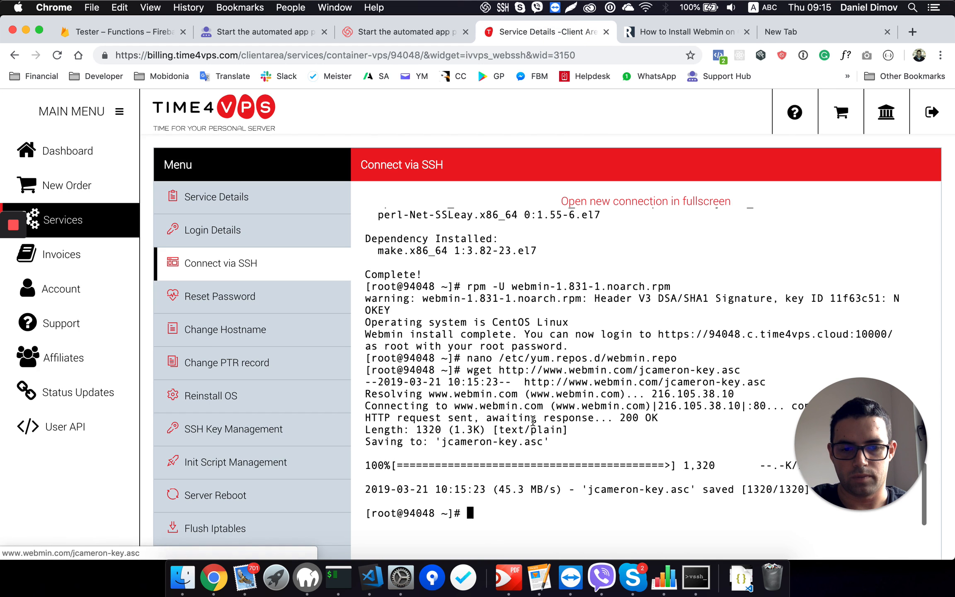
# Step: Import the downloaded GPG key on the server with the tutorial's command rpm --import jcameron-key.asc
pyautogui.click(653, 31)
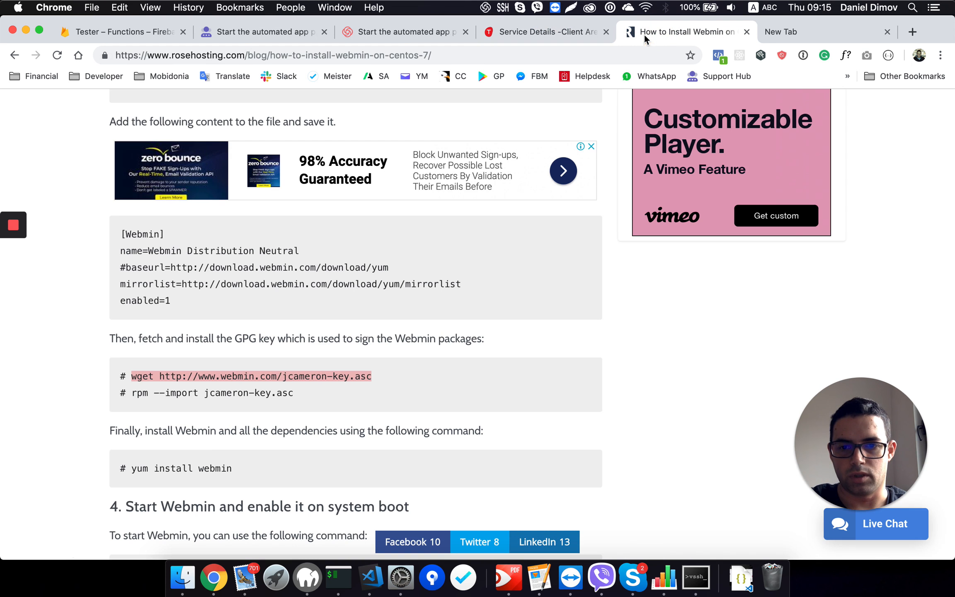
pyautogui.moveTo(133, 395); pyautogui.dragTo(376, 392)
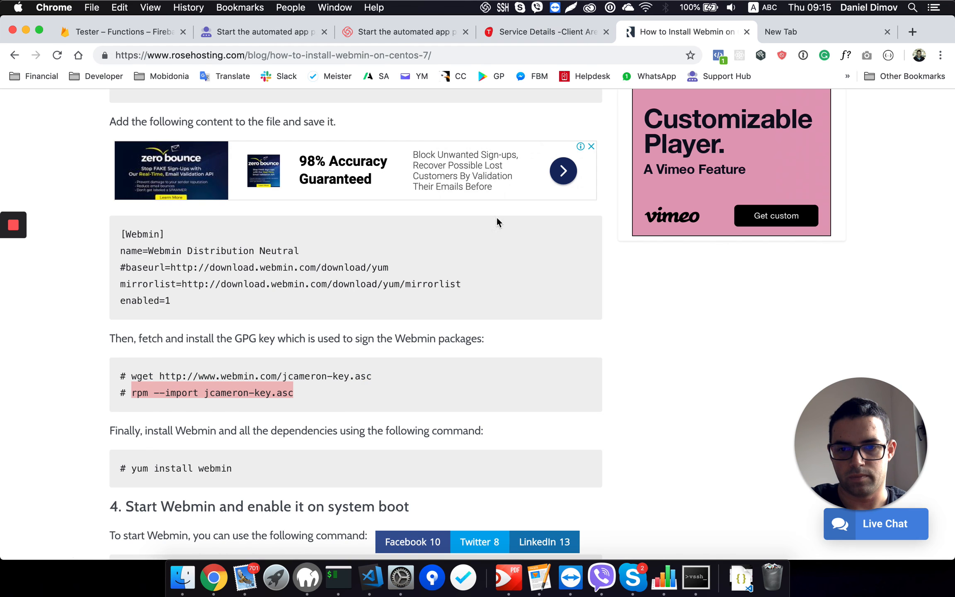
pyautogui.click(555, 31)
pyautogui.press('super+v')
pyautogui.press('Return')
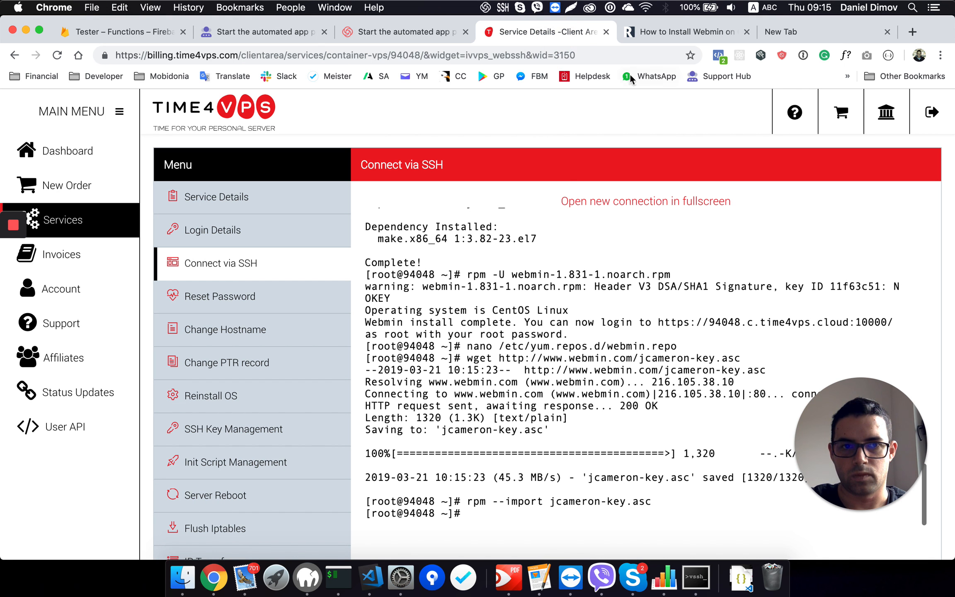
# Step: Run the tutorial's command yum install webmin in the server's SSH terminal
pyautogui.click(666, 29)
pyautogui.scroll(-3, 333, 390)
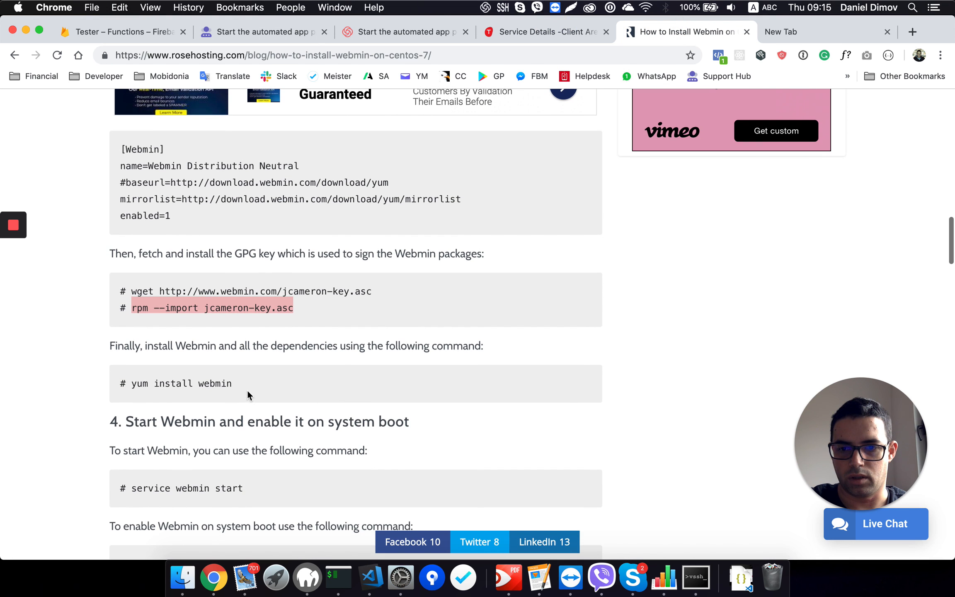
pyautogui.moveTo(233, 385); pyautogui.dragTo(135, 380)
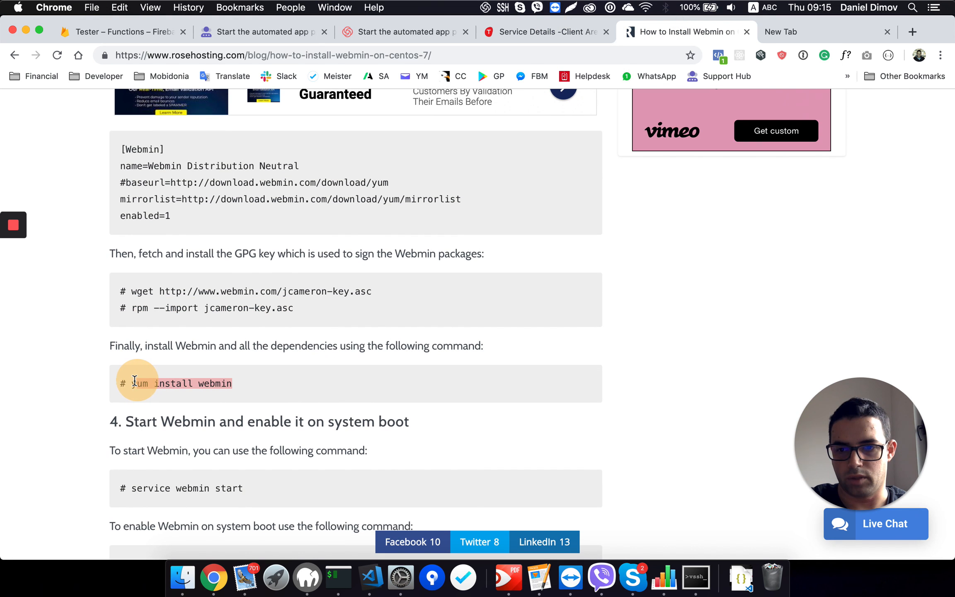
pyautogui.click(542, 30)
pyautogui.press('super+v')
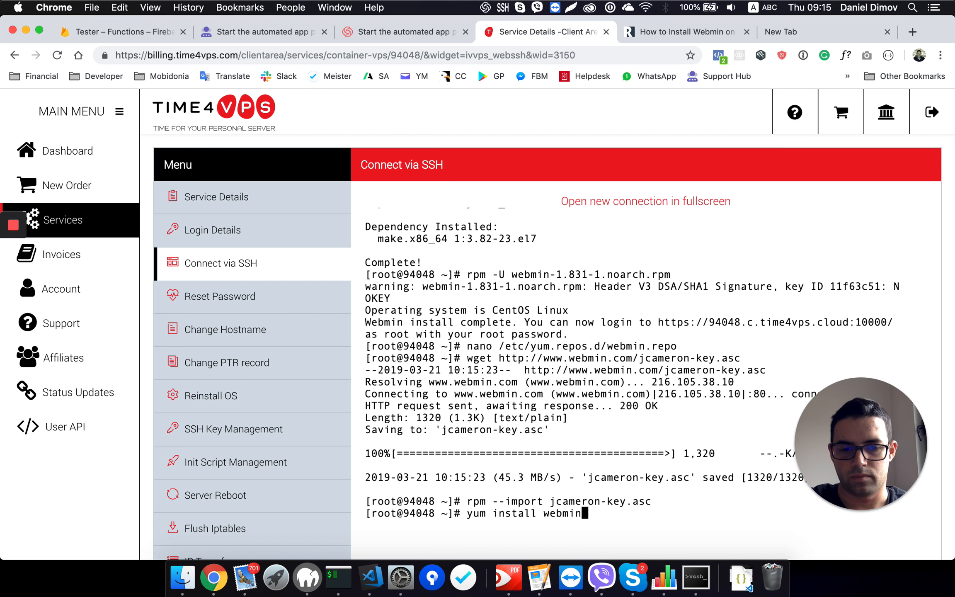
pyautogui.press('Return')
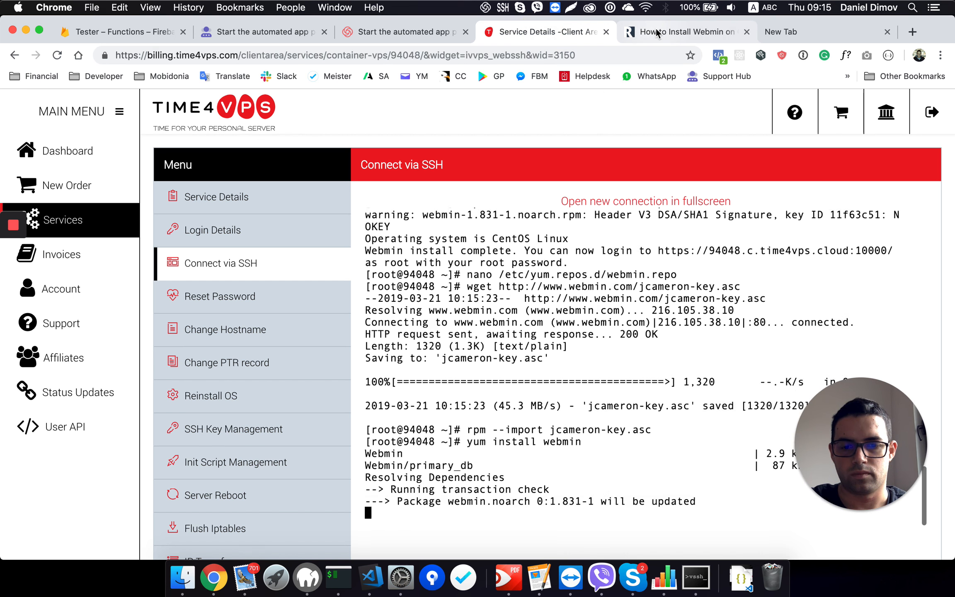
# Step: Copy the command service webmin start from section 4 of the tutorial
pyautogui.click(655, 29)
pyautogui.scroll(-2, 287, 449)
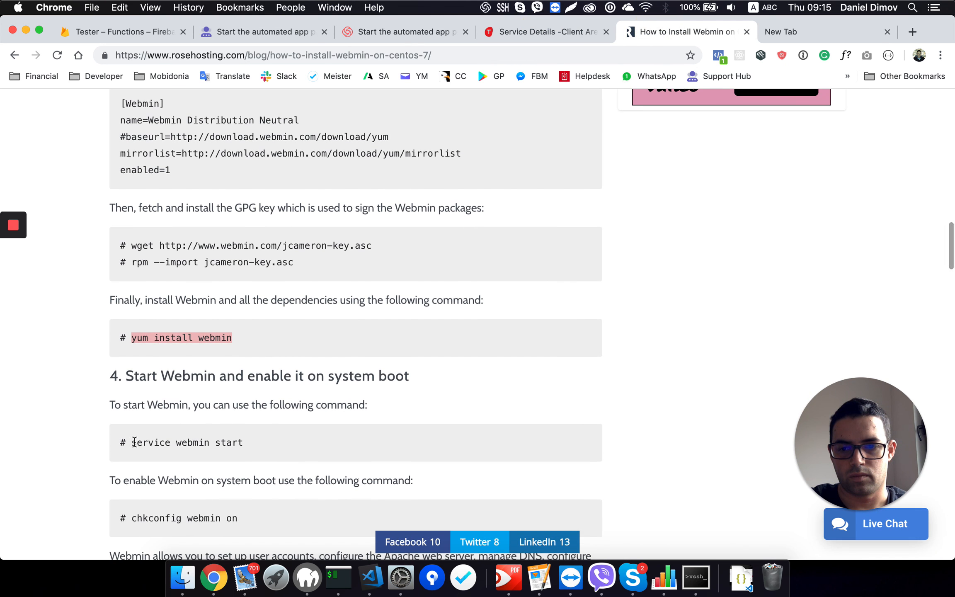
pyautogui.moveTo(132, 442); pyautogui.dragTo(253, 444)
pyautogui.press('super+c')
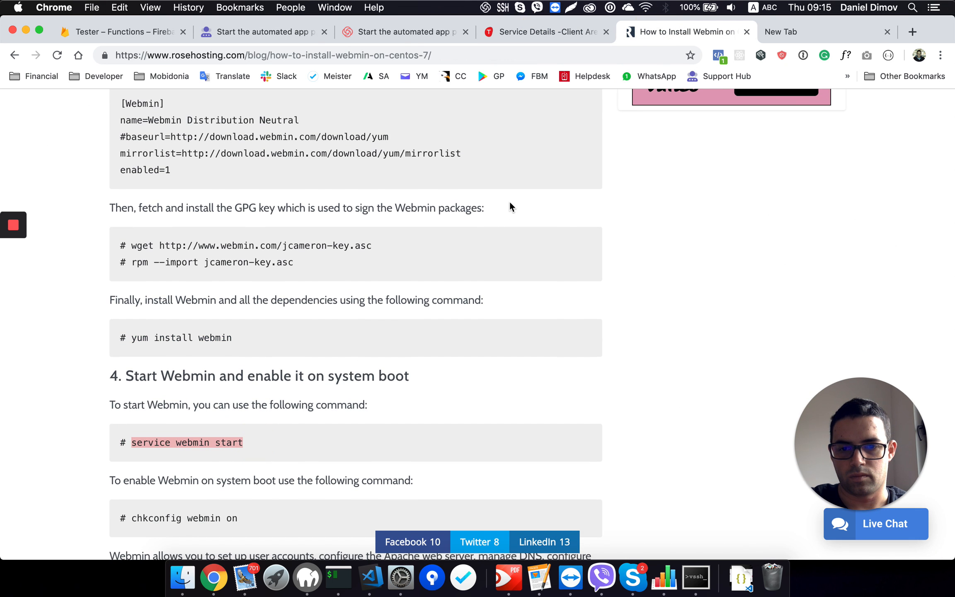
# Step: Confirm the yum transaction with y to download and install the Webmin packages on the server
pyautogui.click(542, 30)
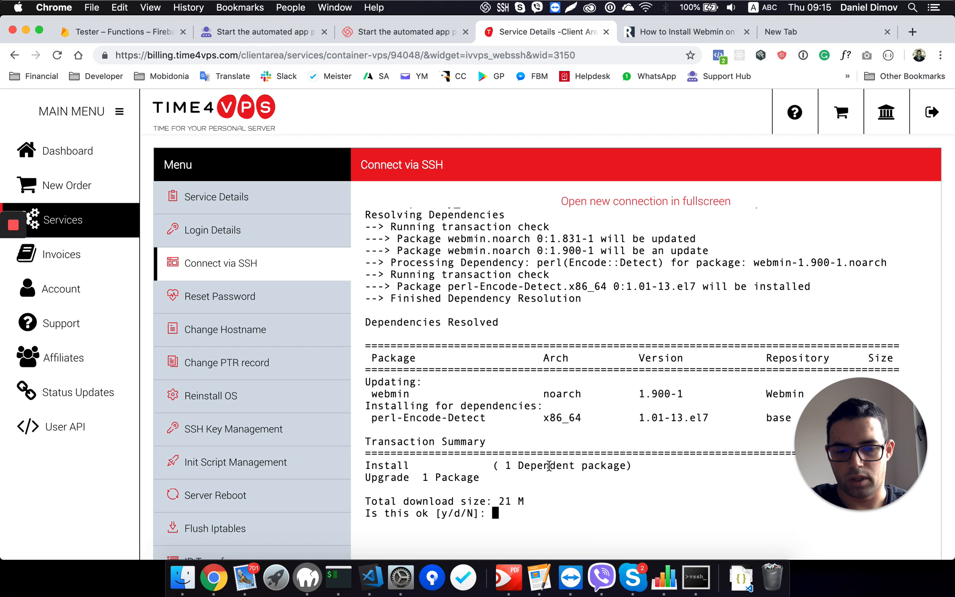
pyautogui.write('y')
pyautogui.press('Return')
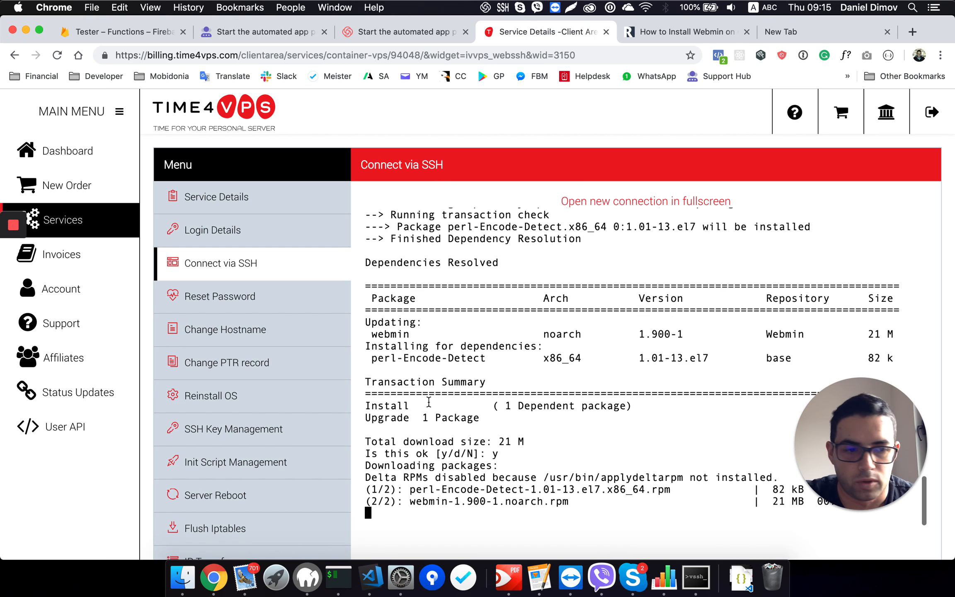
pyautogui.moveTo(12, 254)
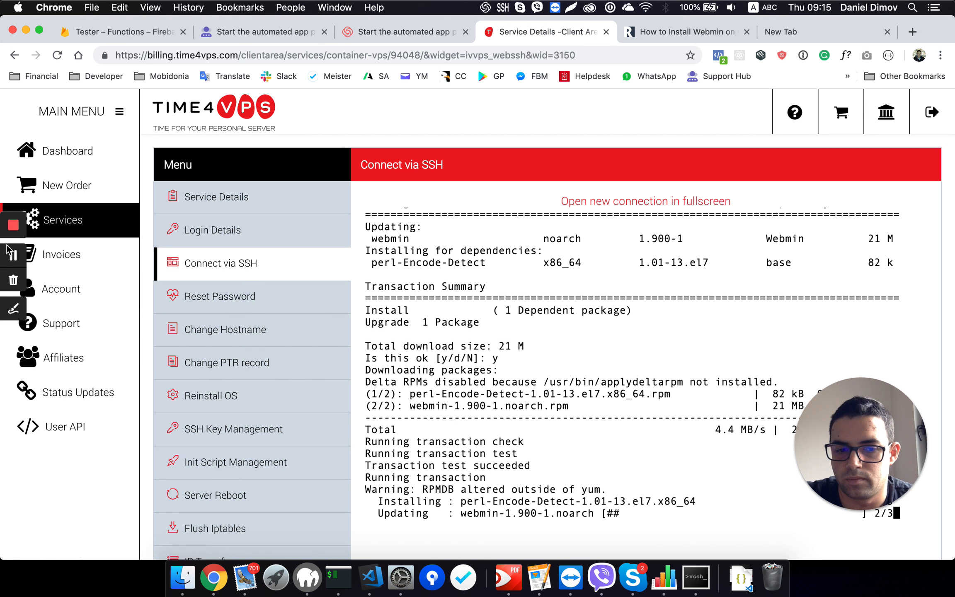
pyautogui.scroll(-3, 652, 394)
pyautogui.scroll(-2, 652, 394)
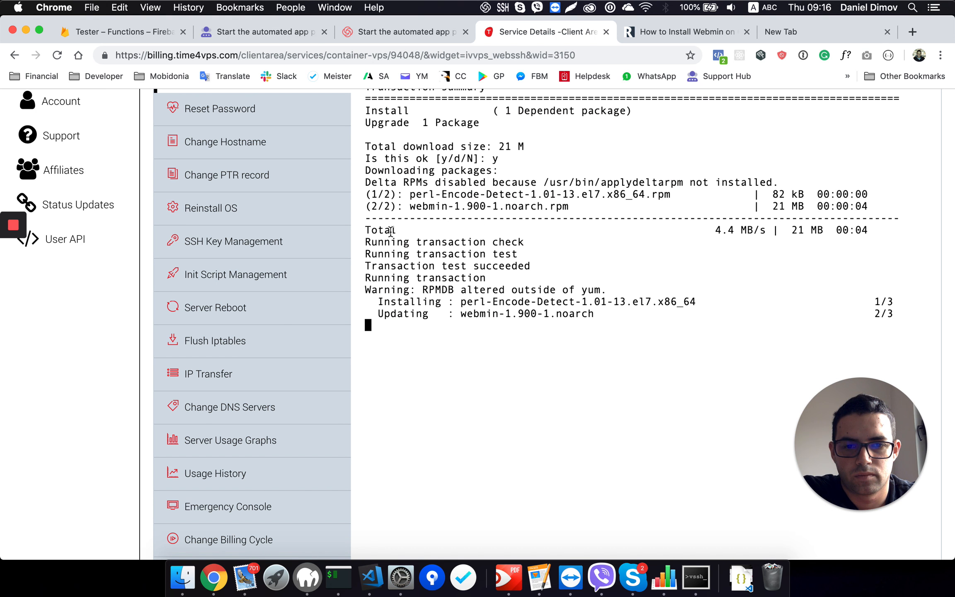
# Step: Review the tutorial's section on starting Webmin and check the yum output on the server for the installation's completion
pyautogui.click(649, 33)
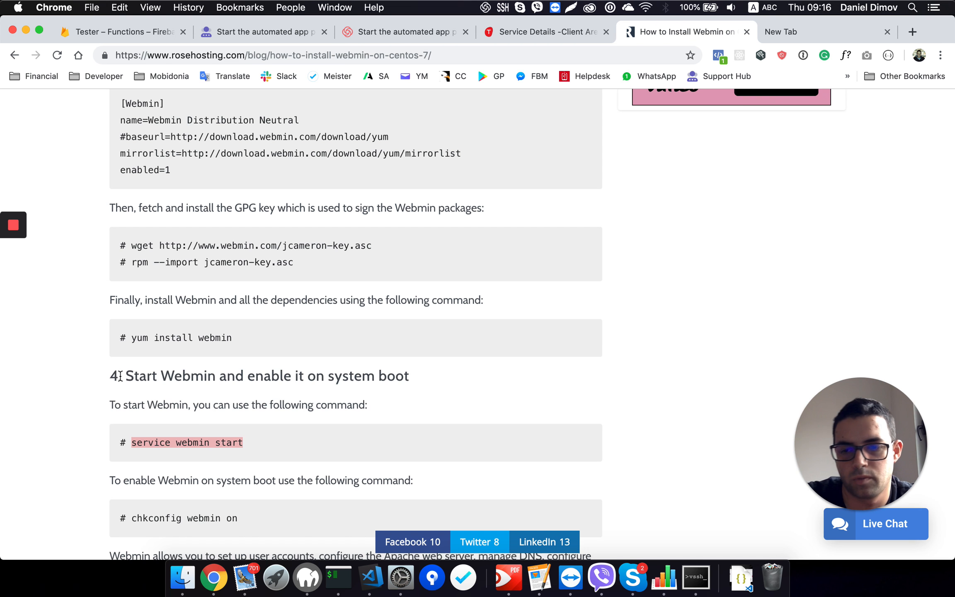
pyautogui.moveTo(110, 373); pyautogui.dragTo(192, 375)
pyautogui.click(192, 375)
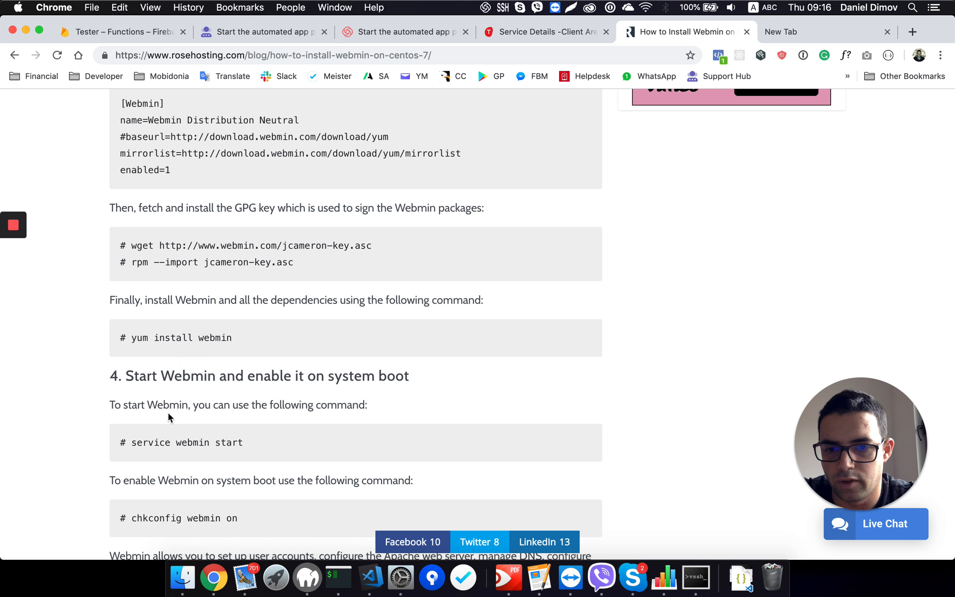
pyautogui.moveTo(132, 442); pyautogui.dragTo(260, 443)
pyautogui.press('super+c')
pyautogui.click(536, 35)
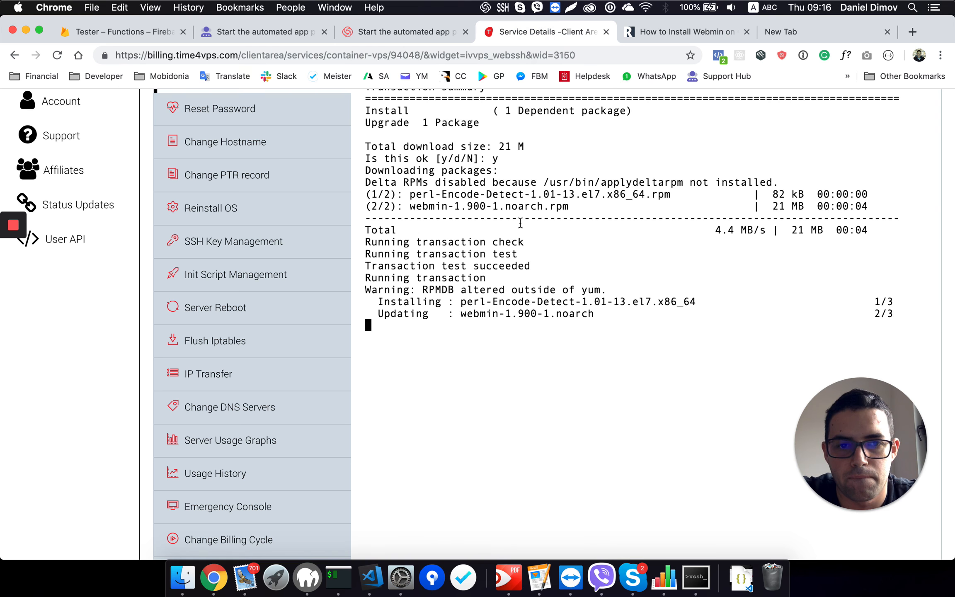
pyautogui.moveTo(13, 230)
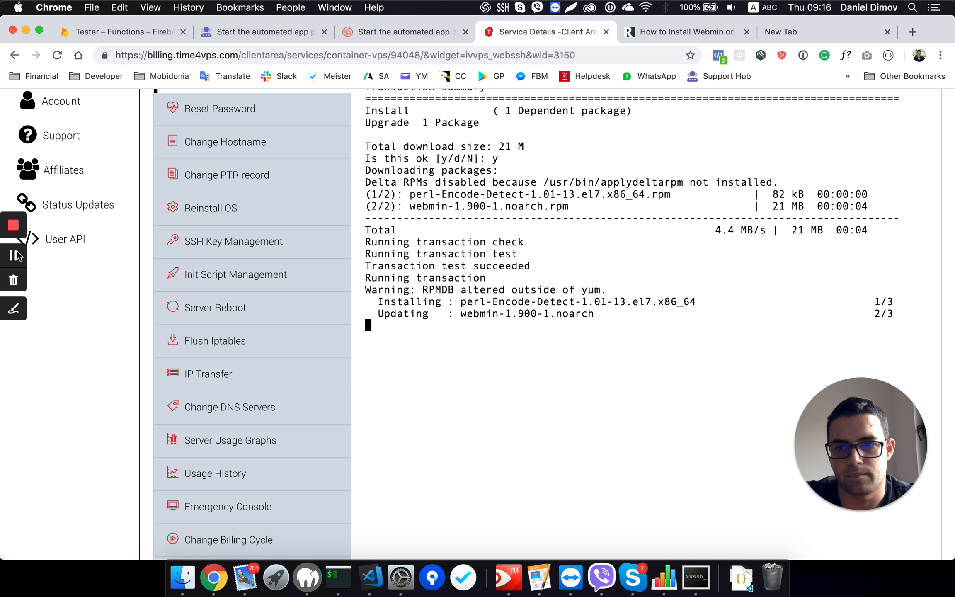
pyautogui.click(13, 255)
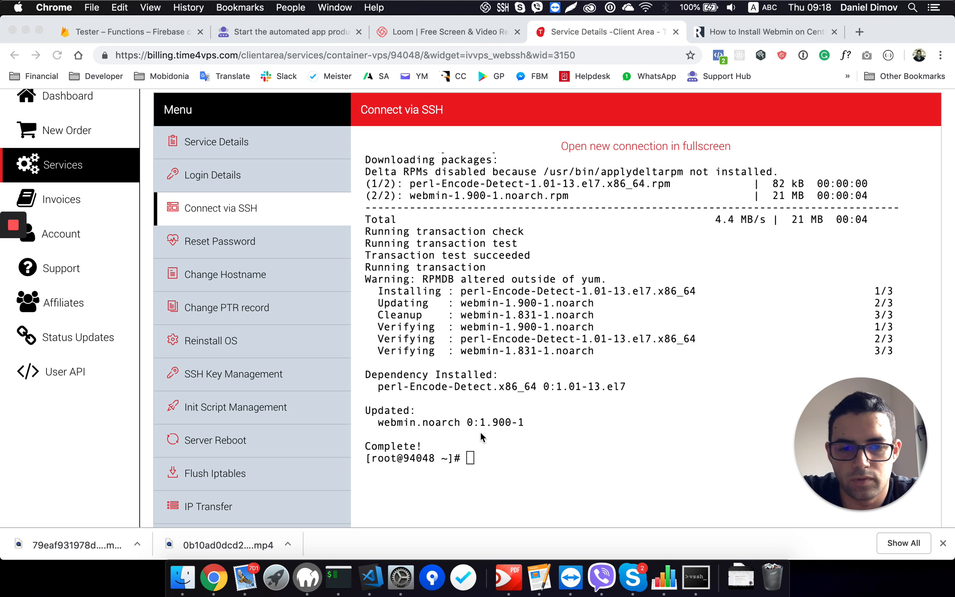
pyautogui.click(480, 446)
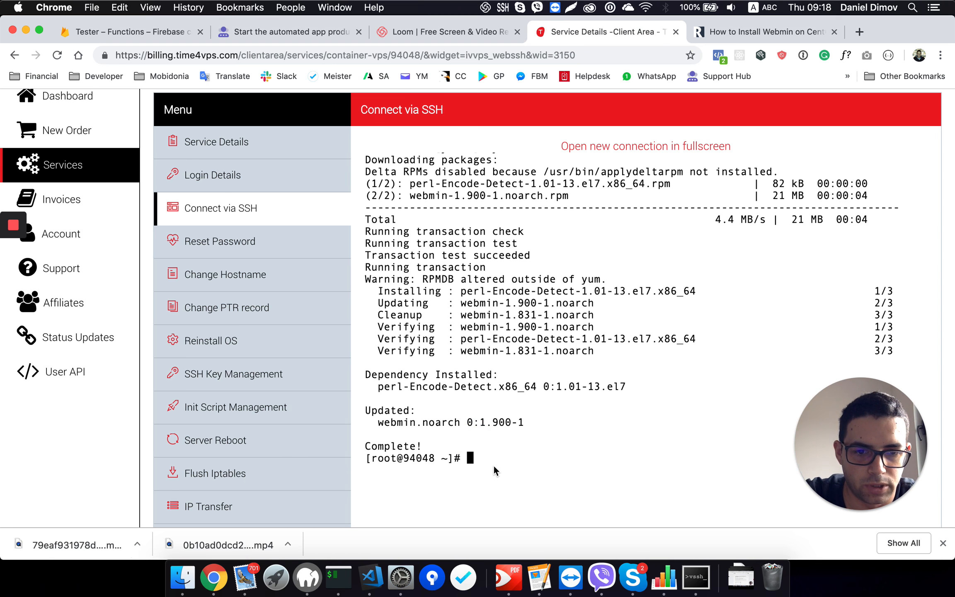
pyautogui.doubleClick(392, 442)
pyautogui.scroll(-2, 477, 432)
pyautogui.click(485, 429)
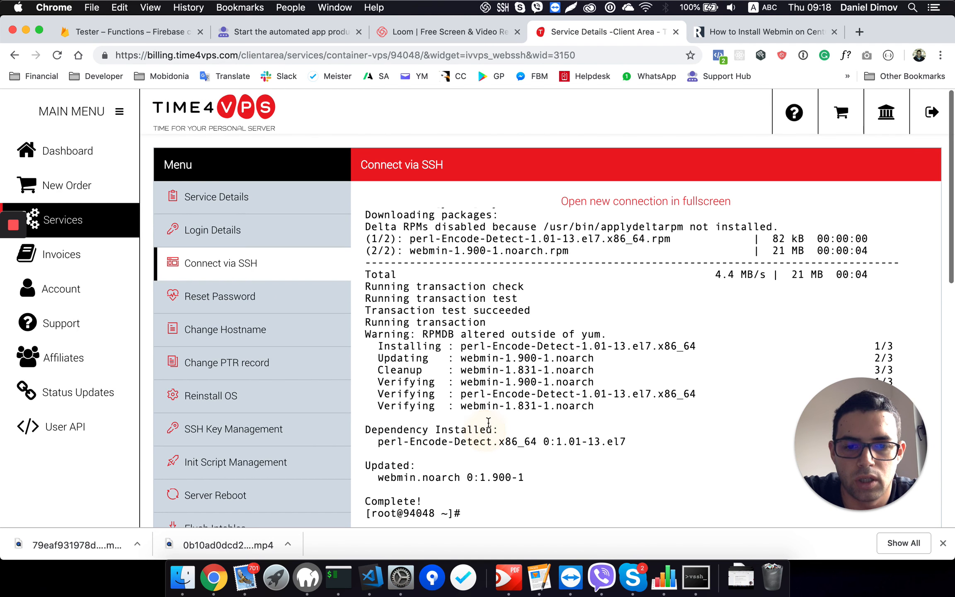
pyautogui.click(468, 28)
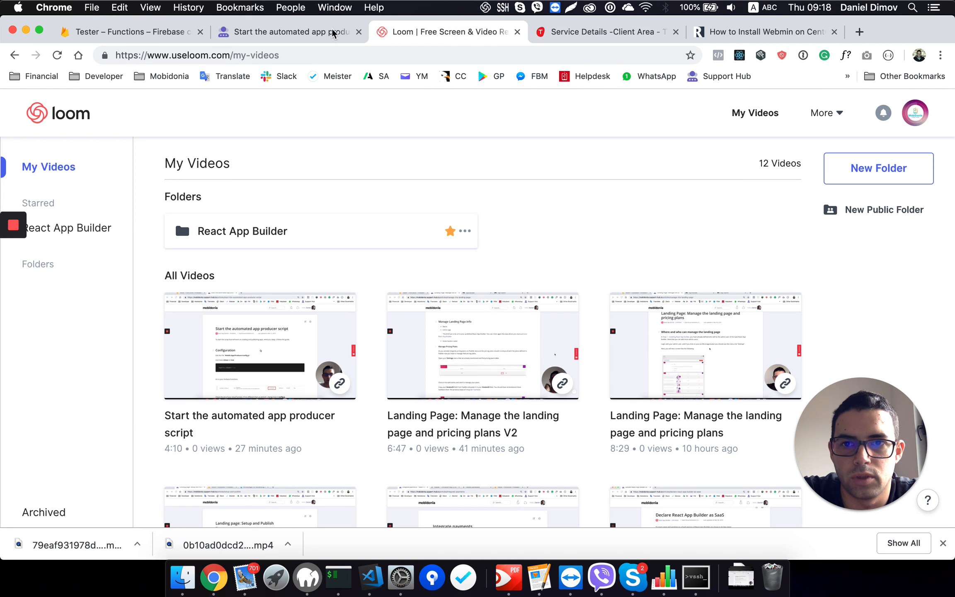
pyautogui.click(626, 32)
# Step: Start Webmin on the server with the tutorial's command service webmin start
pyautogui.click(723, 32)
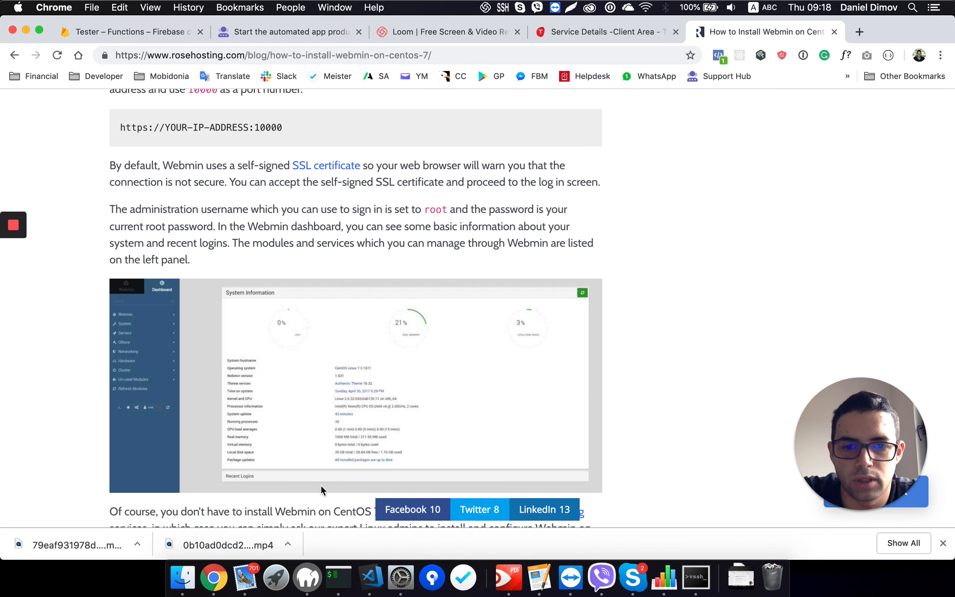
pyautogui.scroll(10, 300, 397)
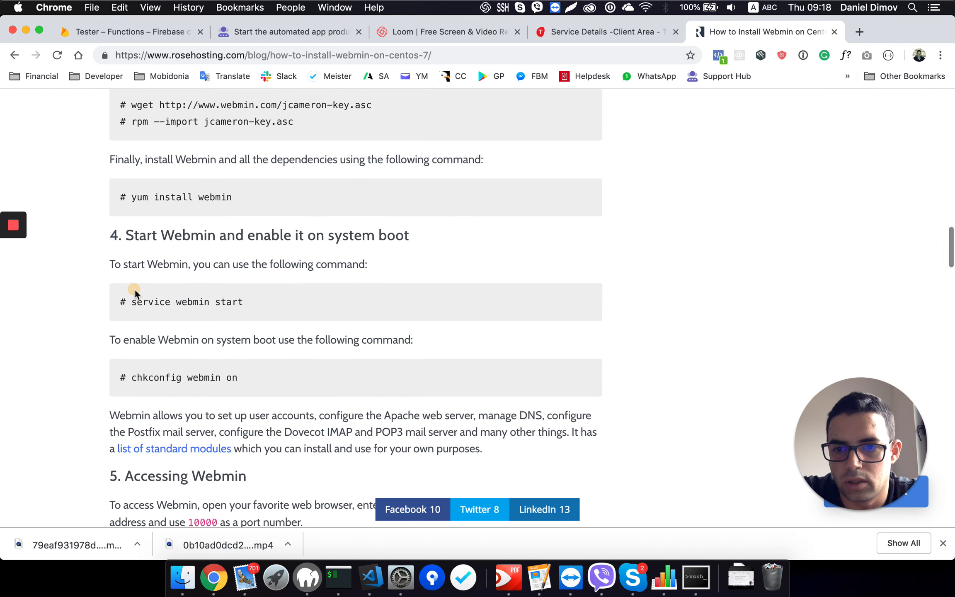
pyautogui.moveTo(120, 302)
pyautogui.mouseDown()
pyautogui.moveTo(241, 303)
pyautogui.moveTo(136, 299)
pyautogui.mouseUp()
pyautogui.click(241, 303)
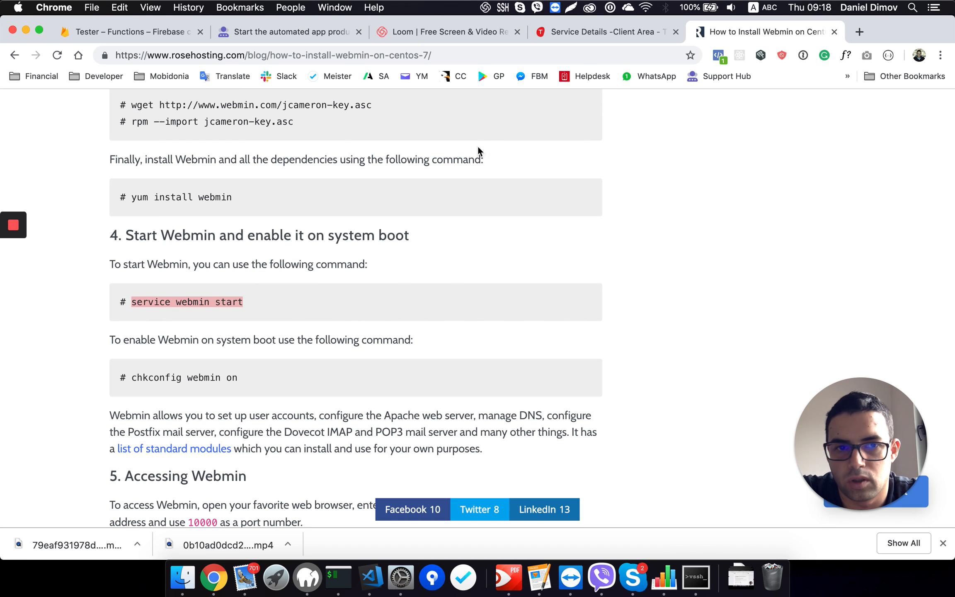
pyautogui.click(591, 35)
pyautogui.click(509, 507)
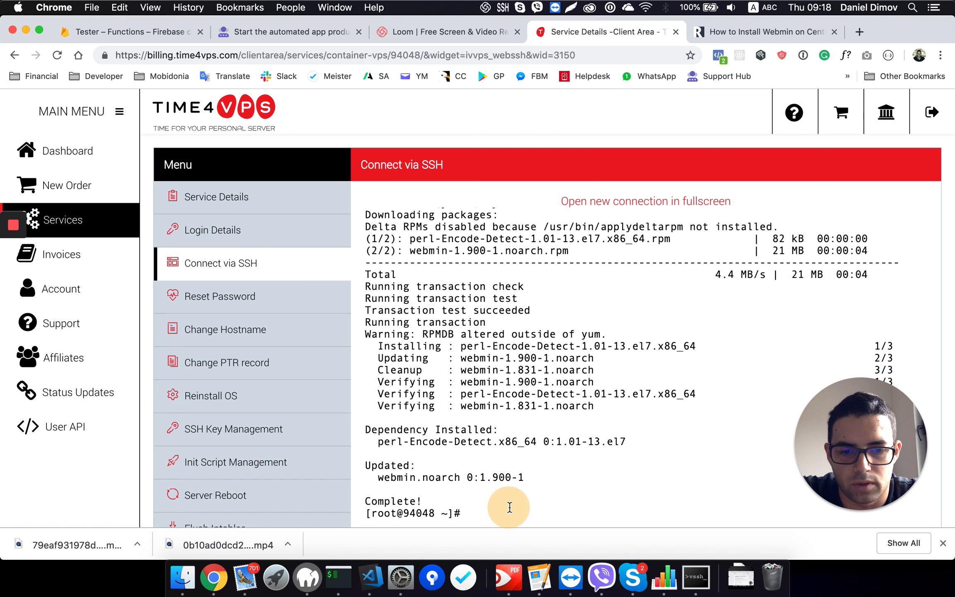
pyautogui.press('super+v')
pyautogui.press('Return')
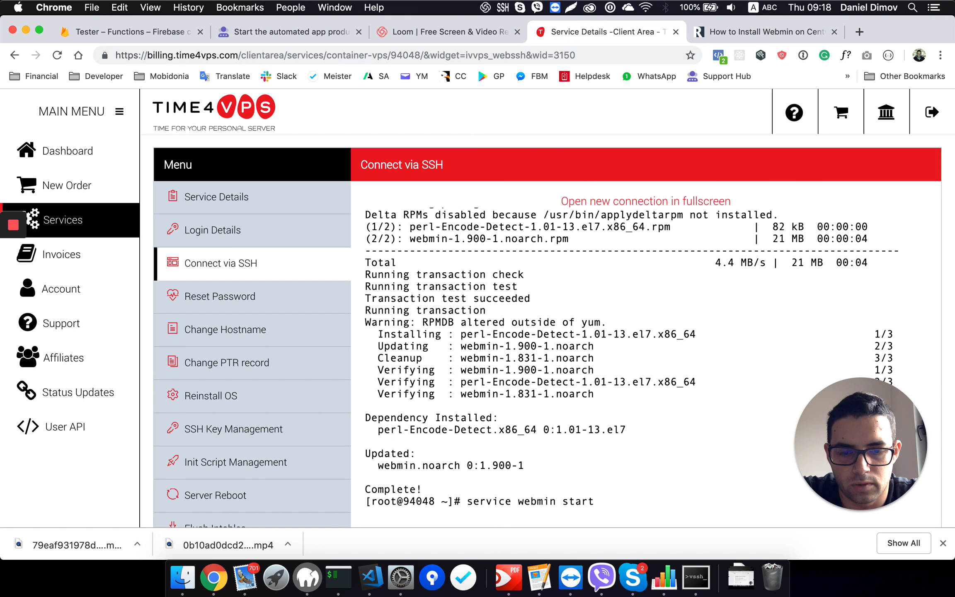
# Step: Enable Webmin on system boot with the tutorial's command chkconfig webmin on
pyautogui.click(732, 35)
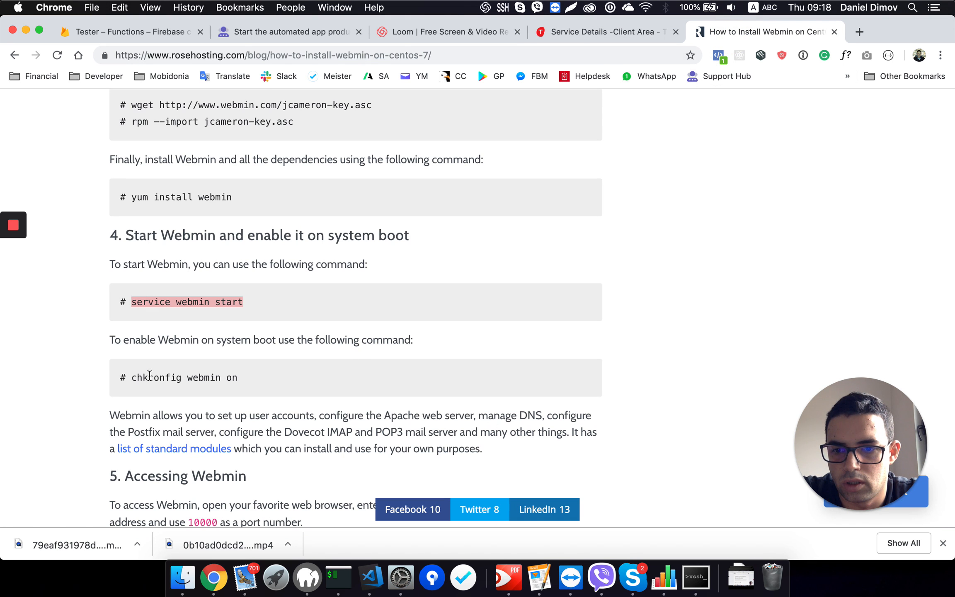
pyautogui.moveTo(132, 376); pyautogui.dragTo(203, 376)
pyautogui.press('super+c')
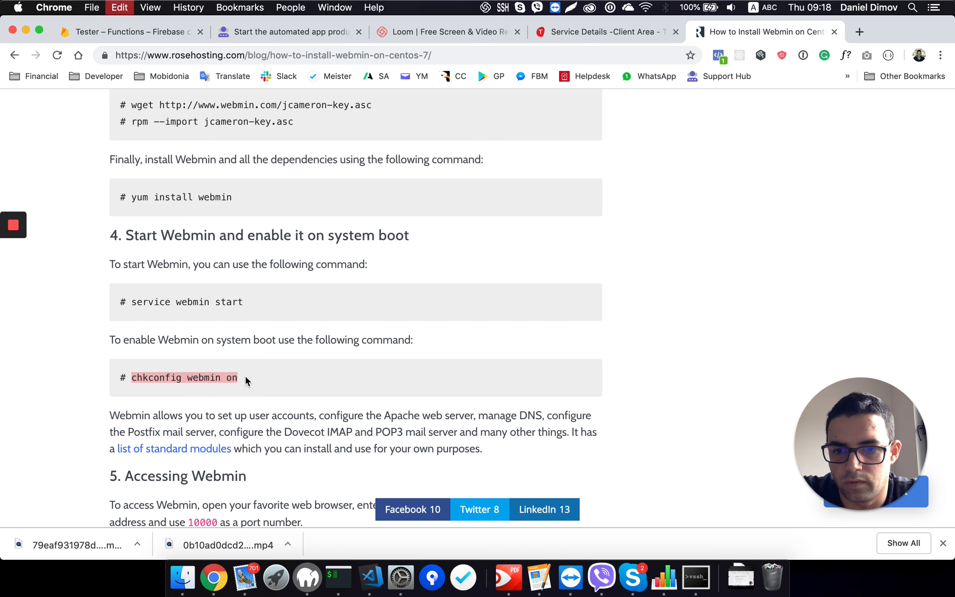
pyautogui.click(609, 32)
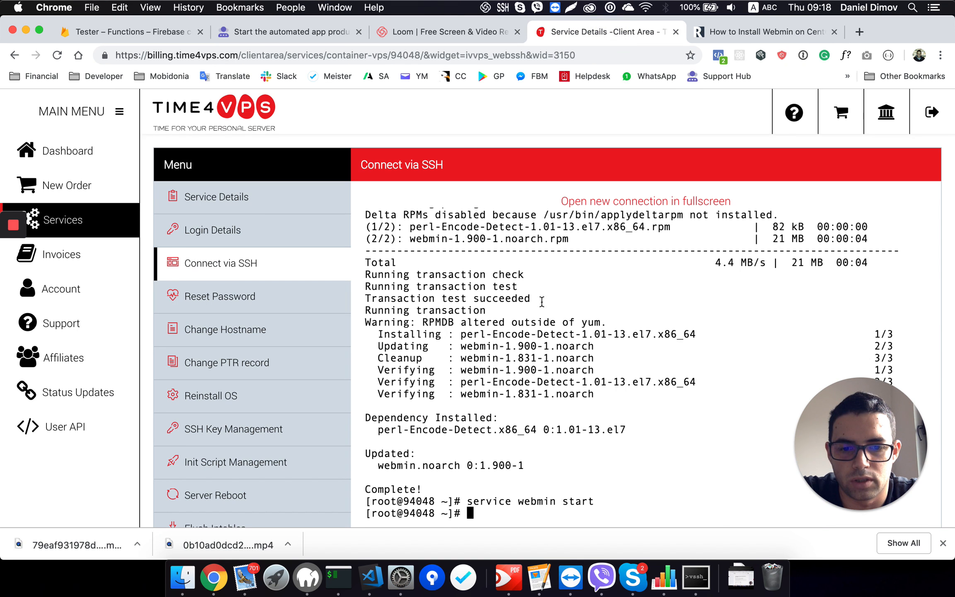
pyautogui.press('super+v')
pyautogui.press('Return')
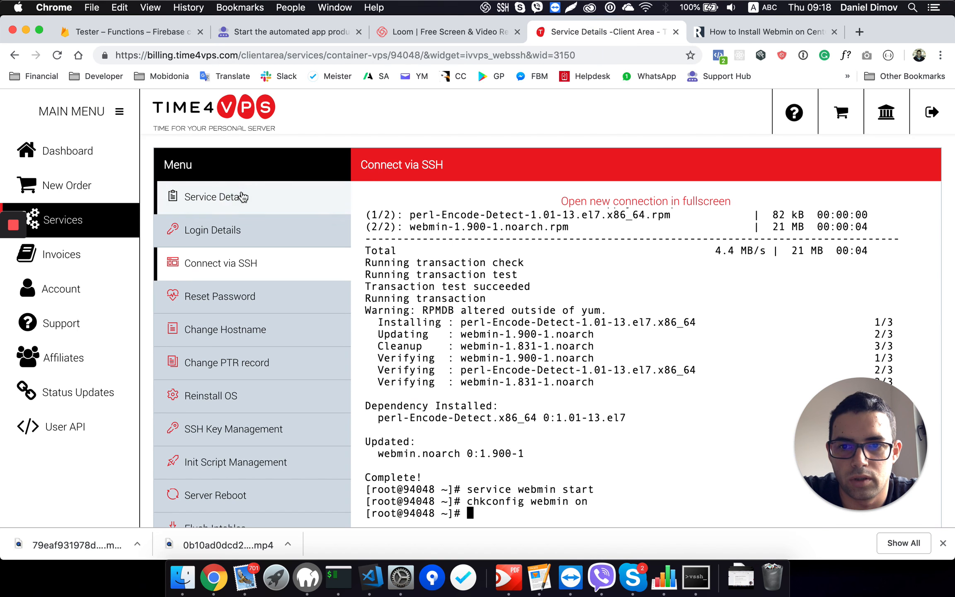
# Step: Leave the SSH session for the VPS's Service Details and copy its main IPv4 address
pyautogui.click(217, 196)
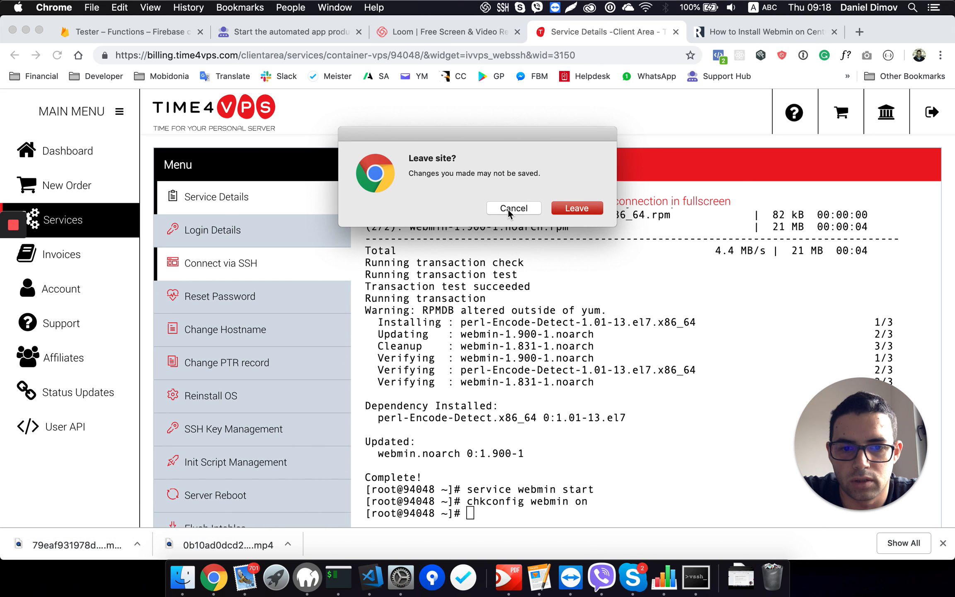
pyautogui.click(577, 209)
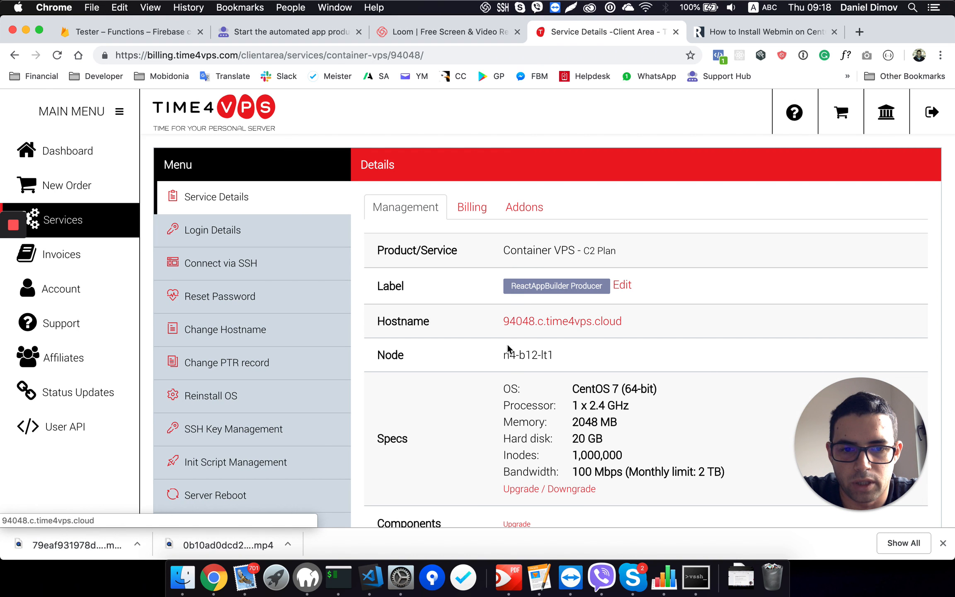
pyautogui.scroll(-2, 523, 410)
pyautogui.scroll(-6, 523, 413)
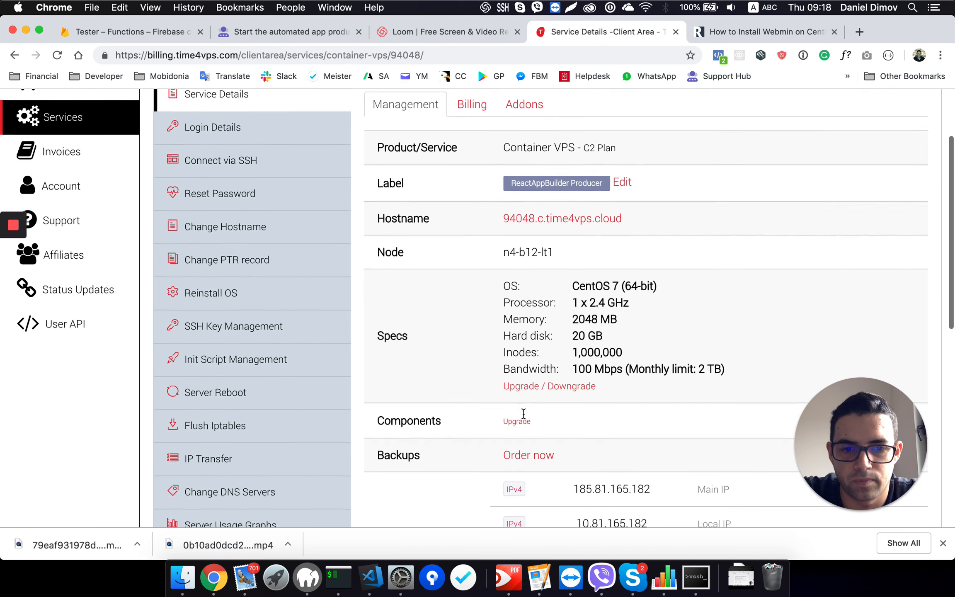
pyautogui.moveTo(574, 309); pyautogui.dragTo(652, 313)
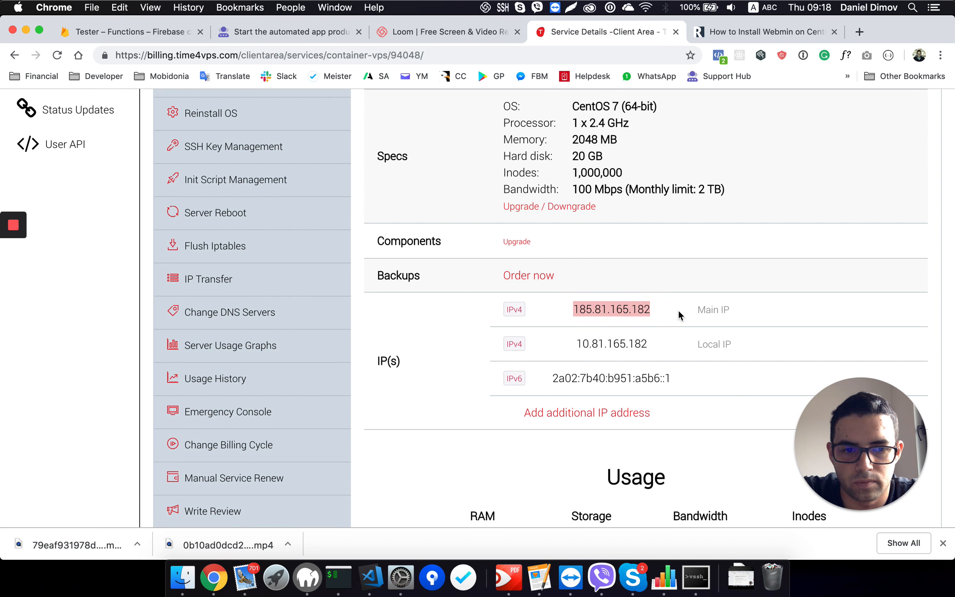
# Step: Check the tutorial's access URL format and load 185.81.165.182:10000 in a new browser tab
pyautogui.click(733, 34)
pyautogui.scroll(-4, 234, 400)
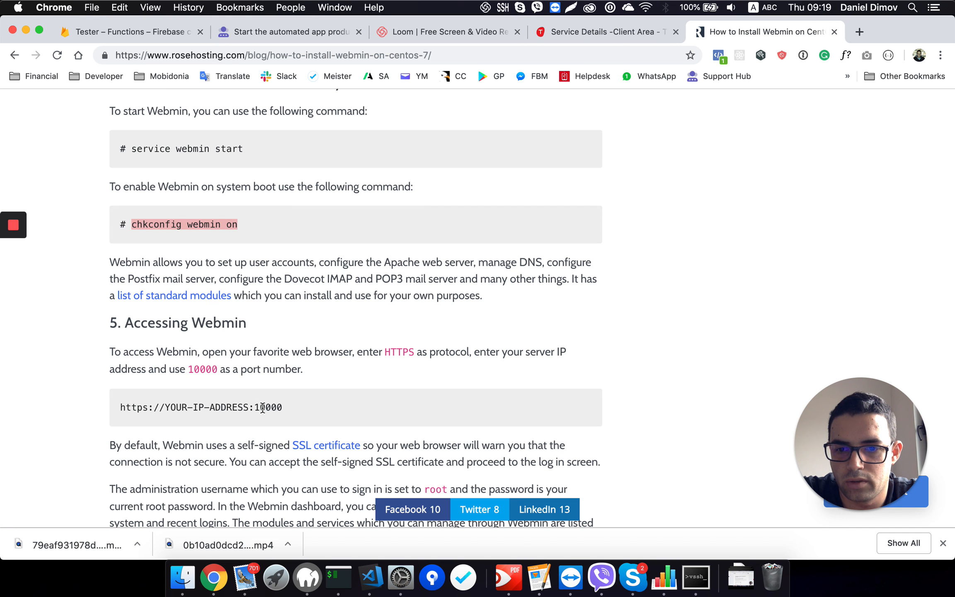
pyautogui.click(855, 32)
pyautogui.press('super+v')
pyautogui.write(':')
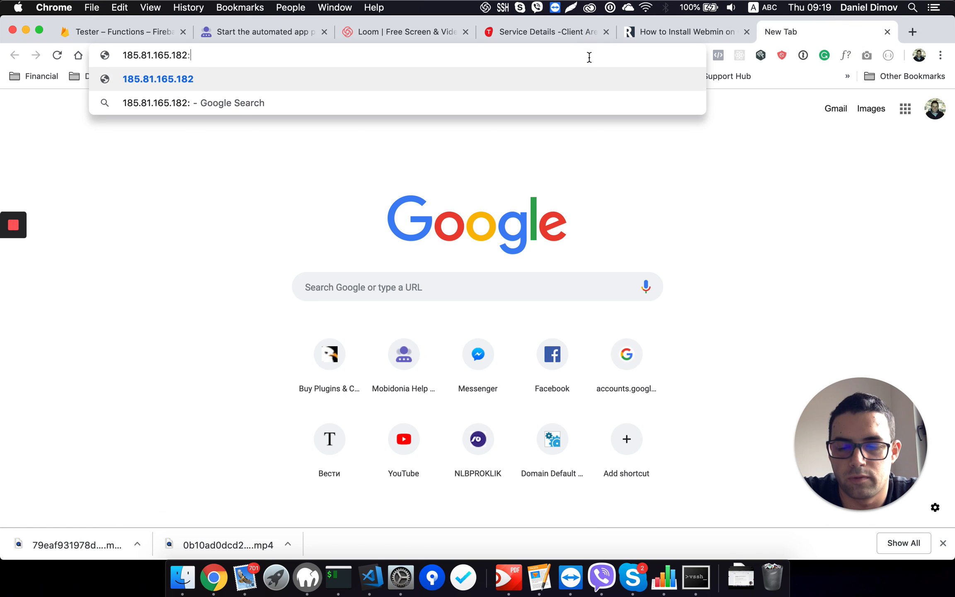
pyautogui.write('10000')
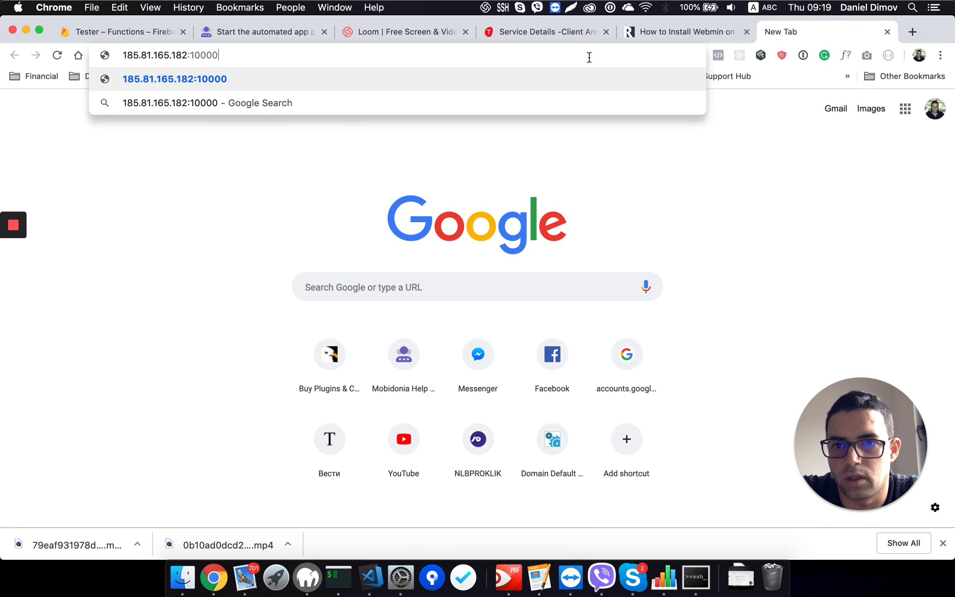
pyautogui.press('Return')
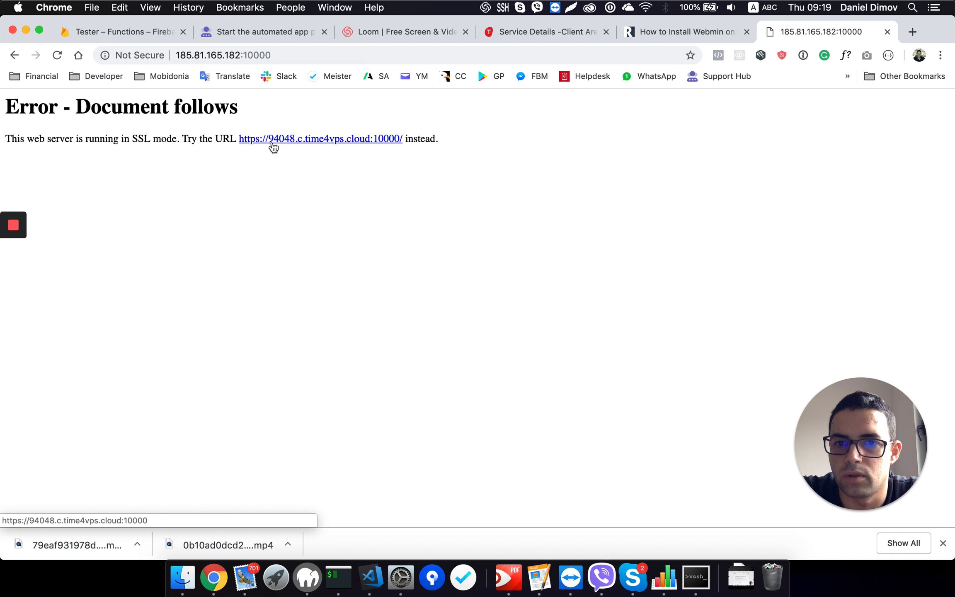
# Step: Follow the suggested HTTPS link on port 10000 and proceed past the certificate warning to the Webmin login page
pyautogui.click(290, 141)
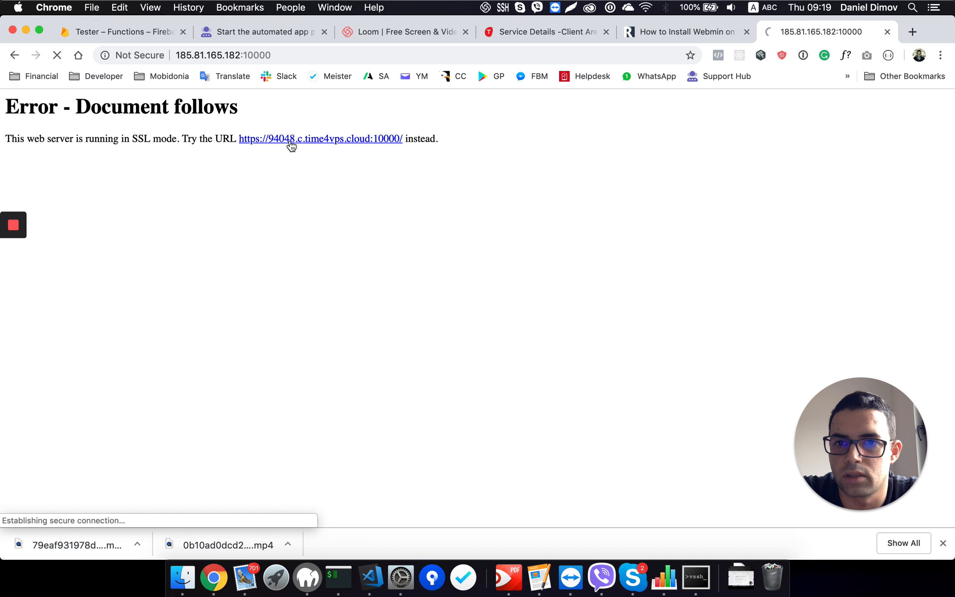
pyautogui.click(310, 412)
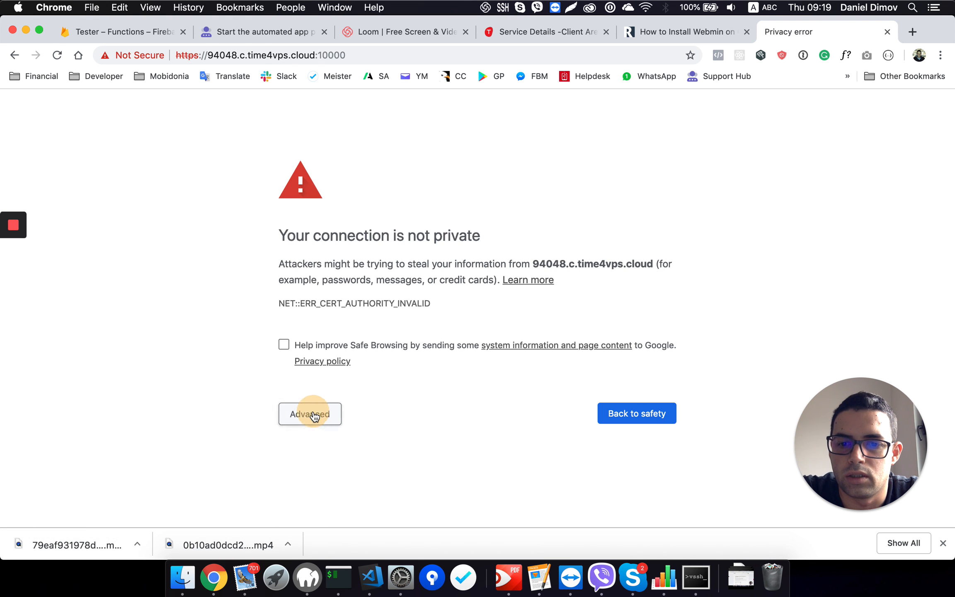
pyautogui.click(336, 522)
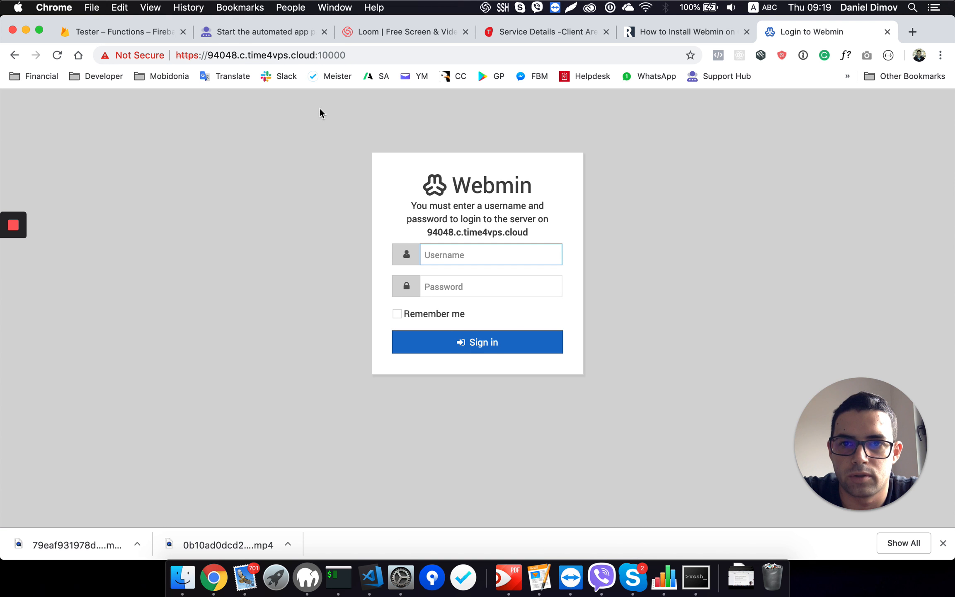
# Step: Compare the hostname in the VPS's Service Details with the Webmin login URL and its port 10000
pyautogui.click(658, 28)
pyautogui.click(557, 34)
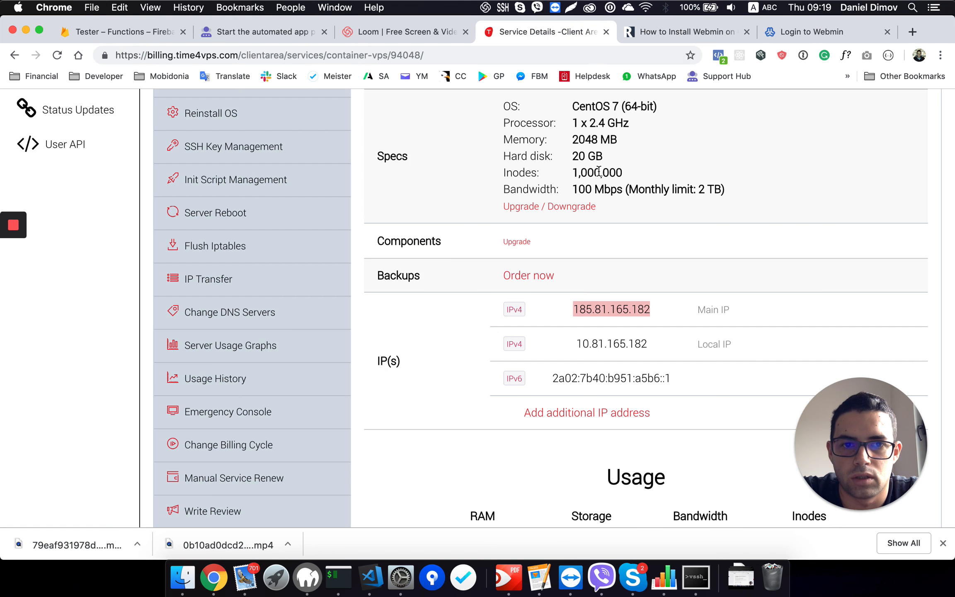
pyautogui.scroll(5, 598, 171)
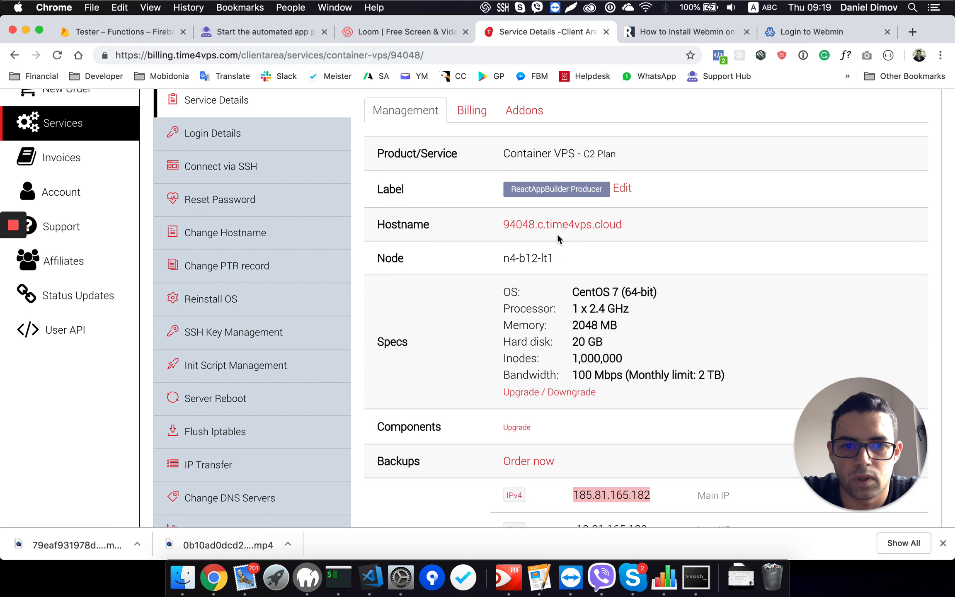
pyautogui.click(800, 32)
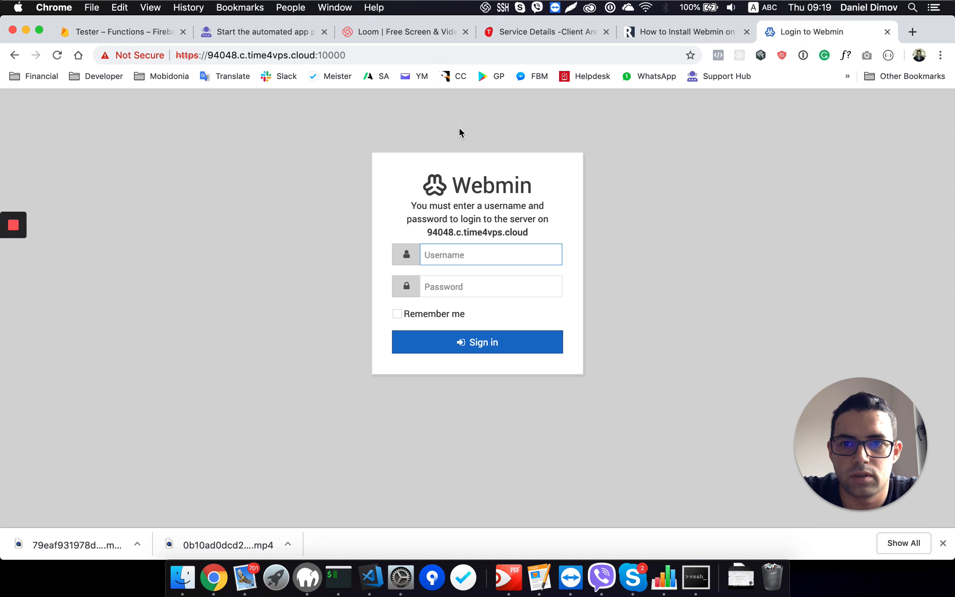
pyautogui.moveTo(315, 55); pyautogui.dragTo(370, 55)
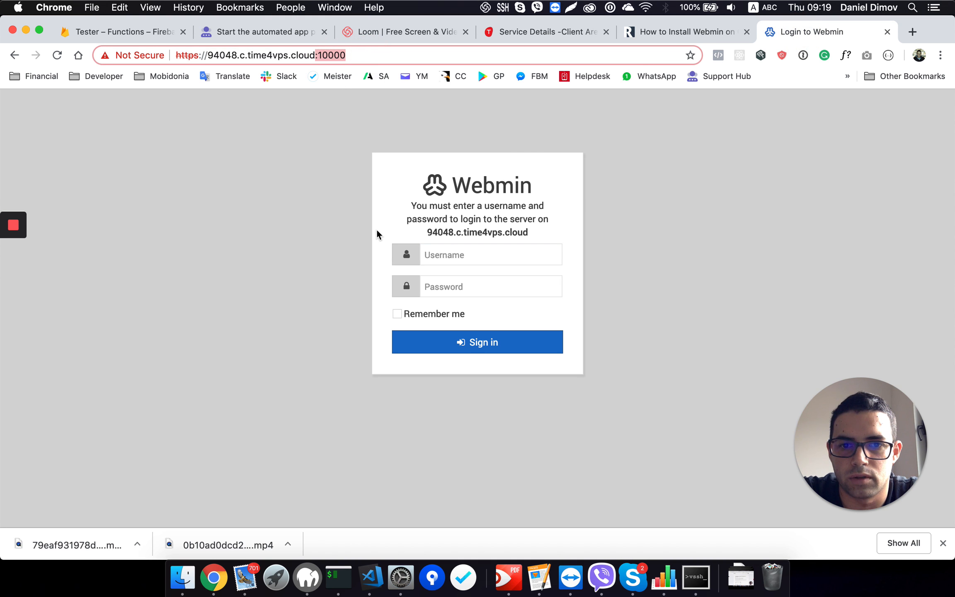
# Step: Fill in the Webmin login form with the username root and the server's root password
pyautogui.click(431, 255)
pyautogui.click(440, 258)
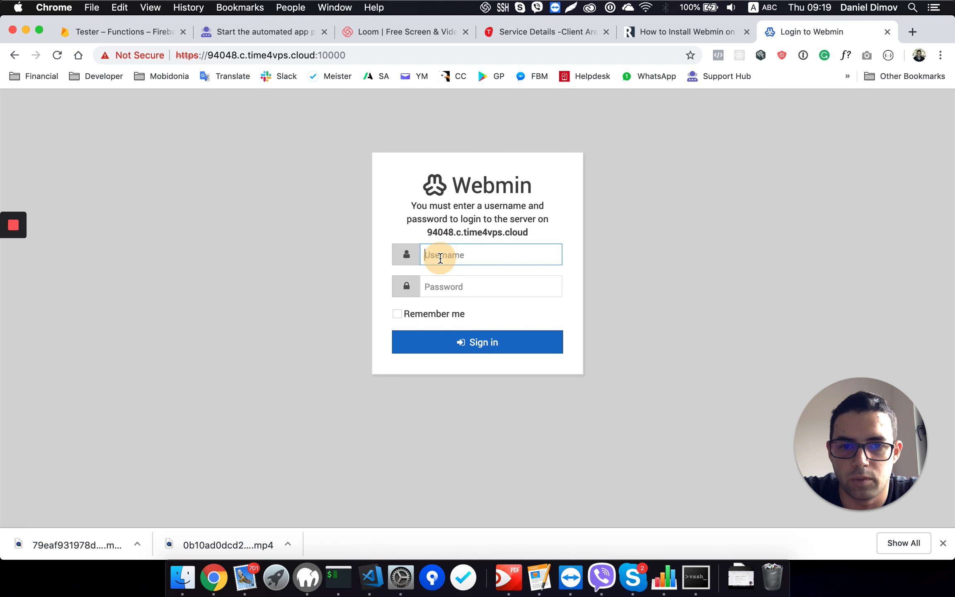
pyautogui.write('root')
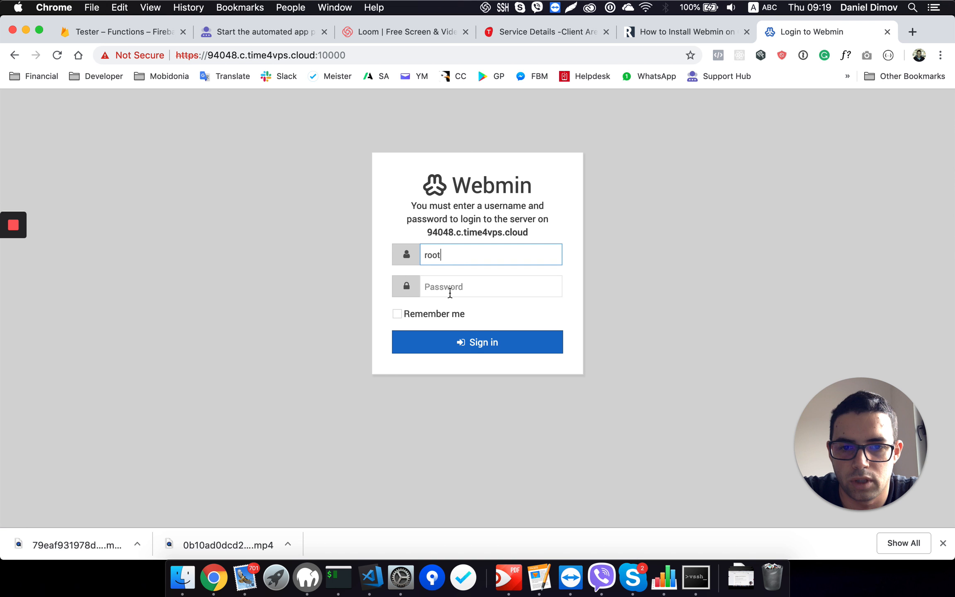
pyautogui.click(450, 292)
pyautogui.moveTo(10, 229)
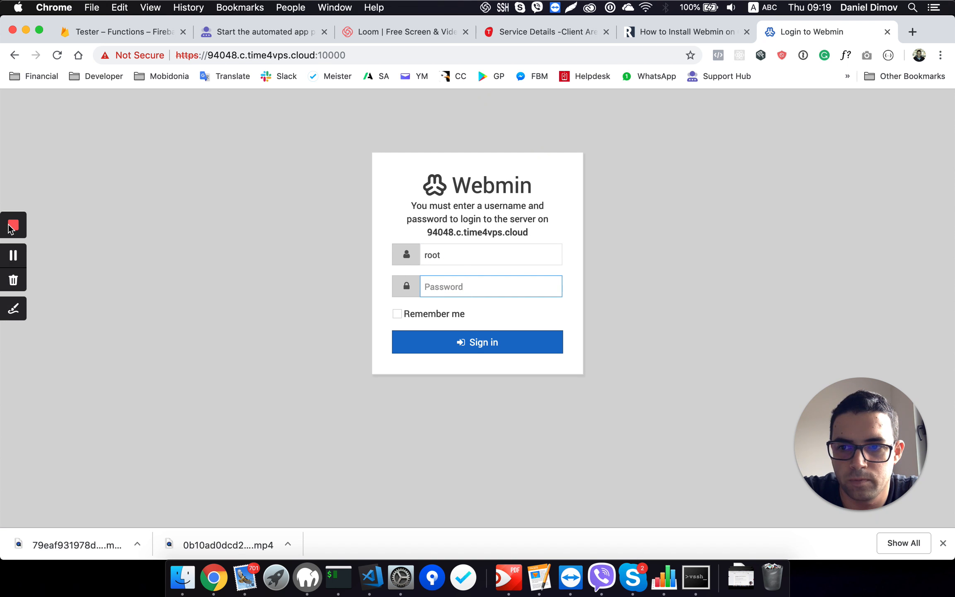
pyautogui.click(15, 253)
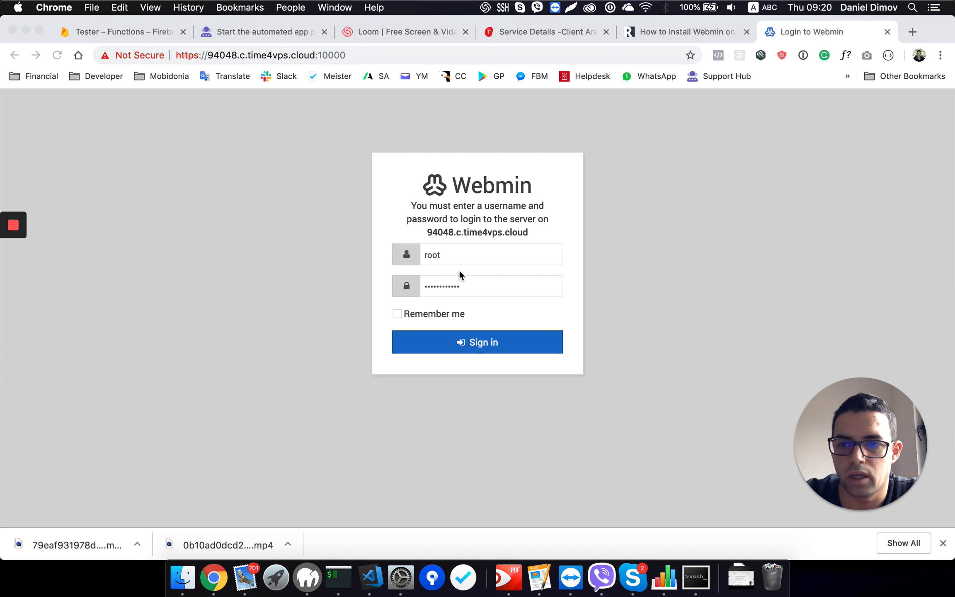
# Step: Enable Remember me, sign in to Webmin, and decline saving the login in 1Password
pyautogui.click(422, 314)
pyautogui.click(396, 314)
pyautogui.click(450, 344)
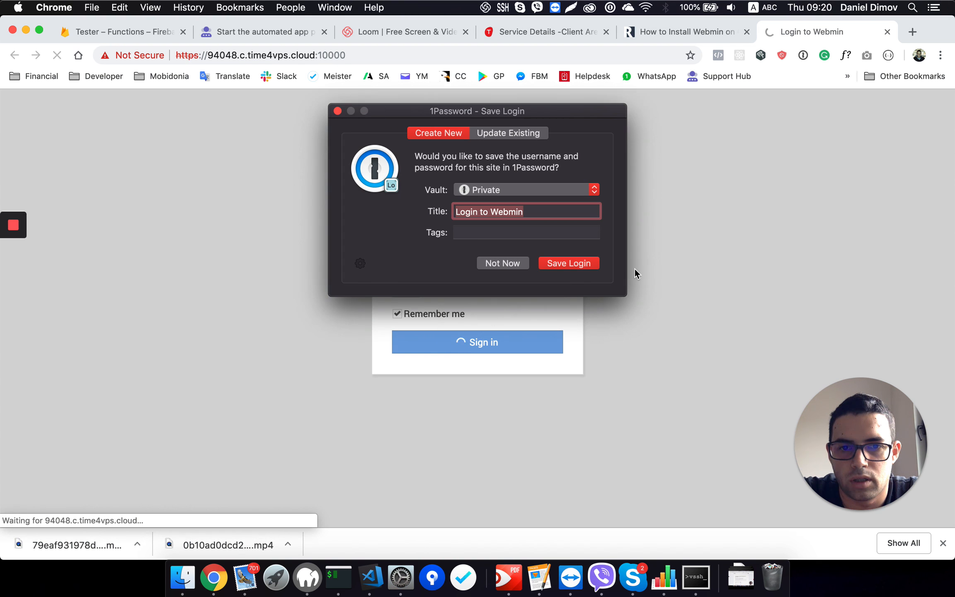
pyautogui.click(508, 266)
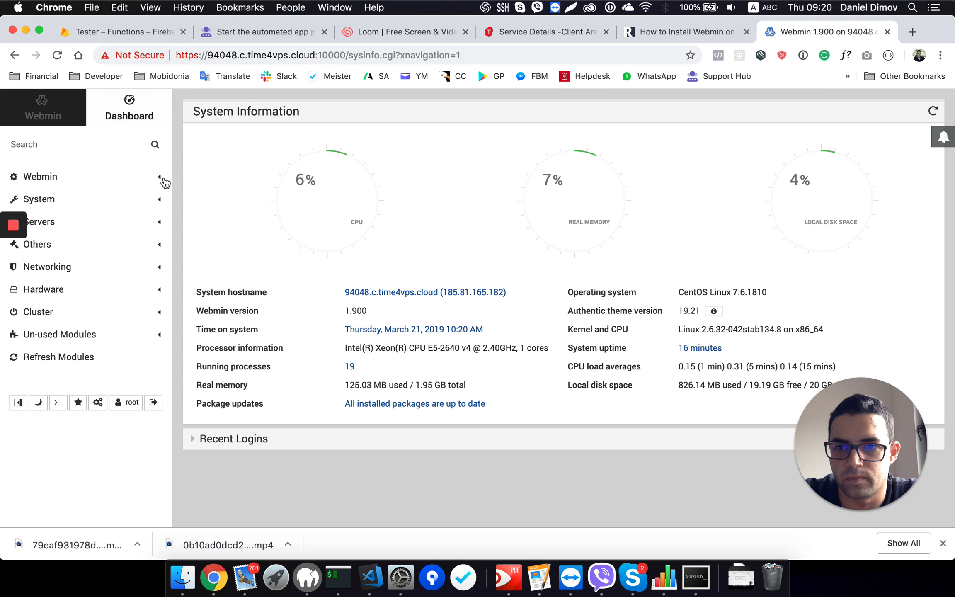
# Step: Open the File Manager from Webmin's Others modules and look through the server's root directory
pyautogui.click(161, 224)
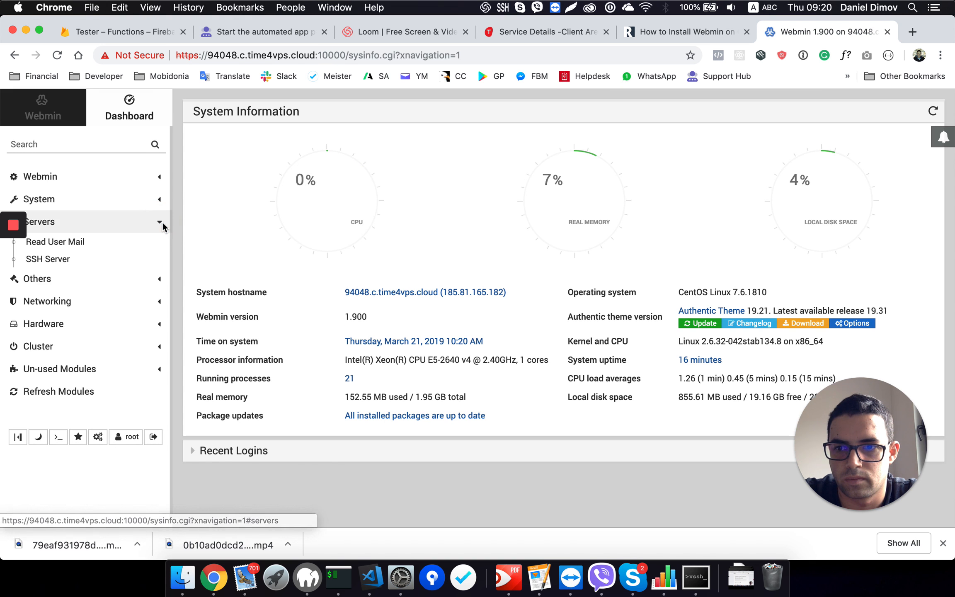
pyautogui.click(160, 274)
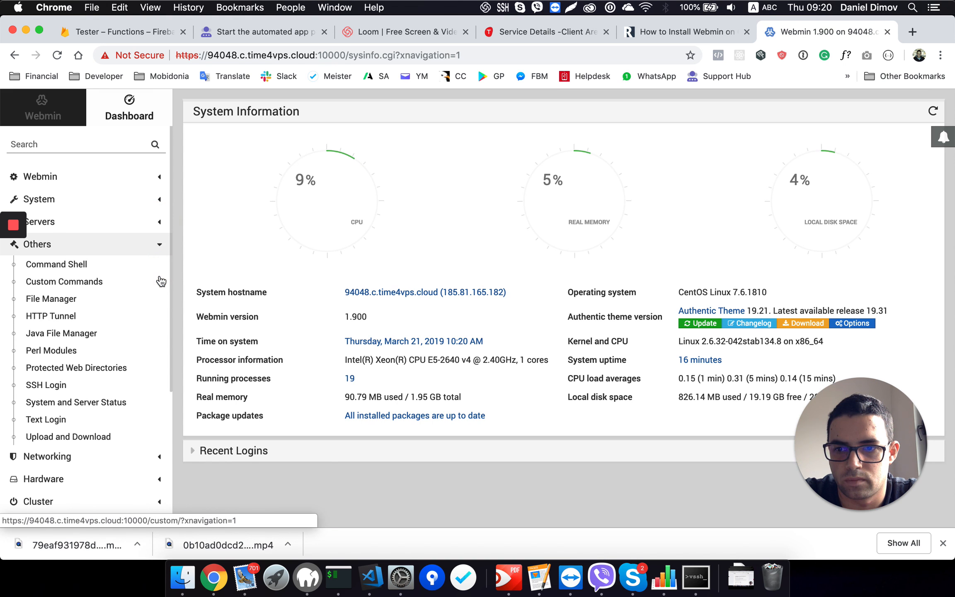
pyautogui.click(59, 304)
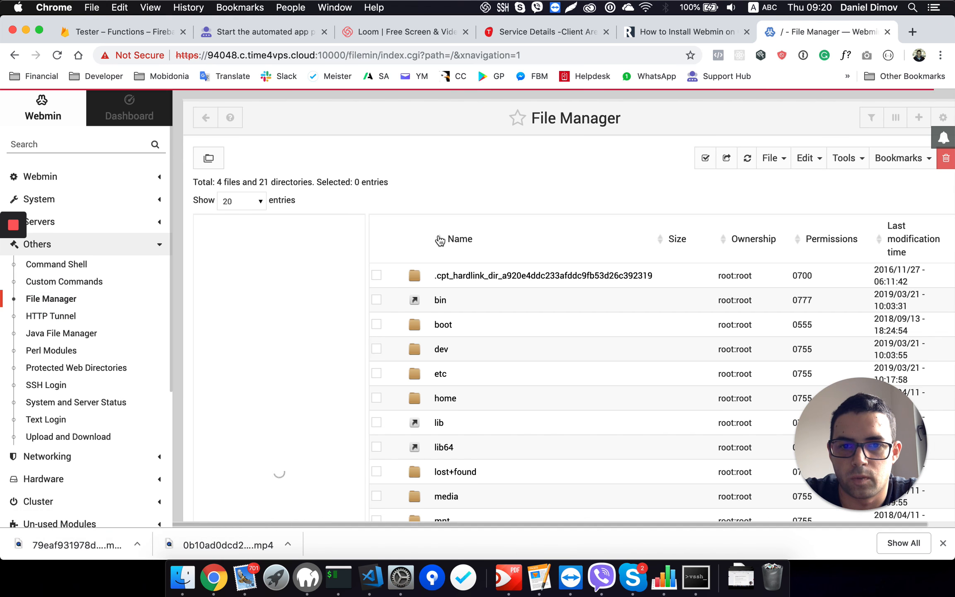
pyautogui.scroll(-5, 448, 345)
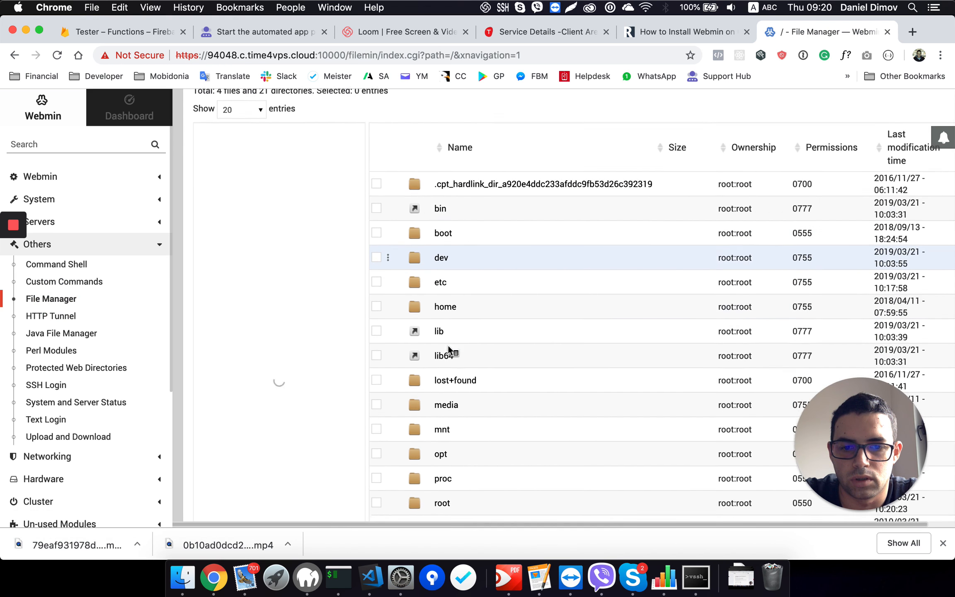
pyautogui.scroll(-2, 448, 348)
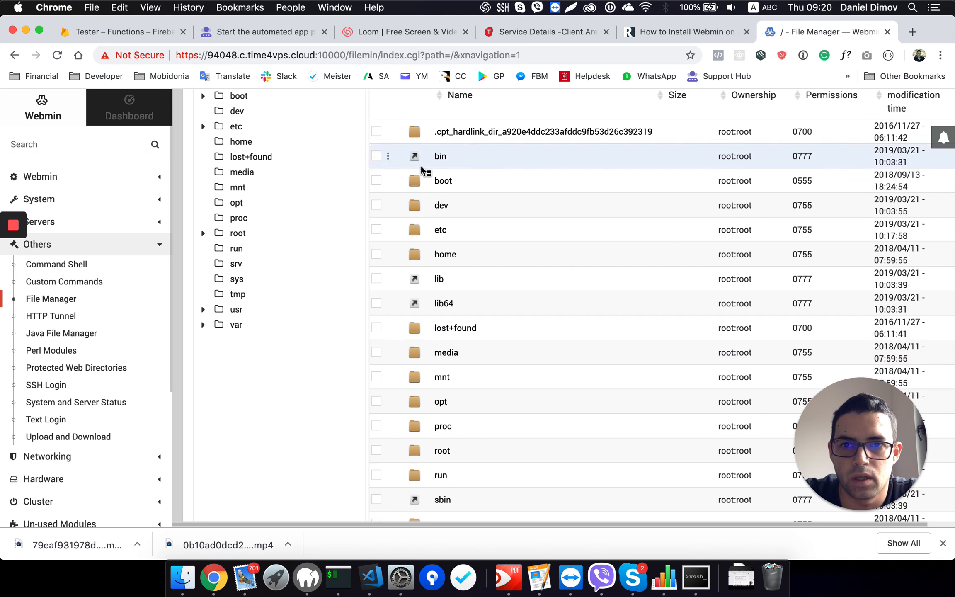
pyautogui.scroll(6, 427, 281)
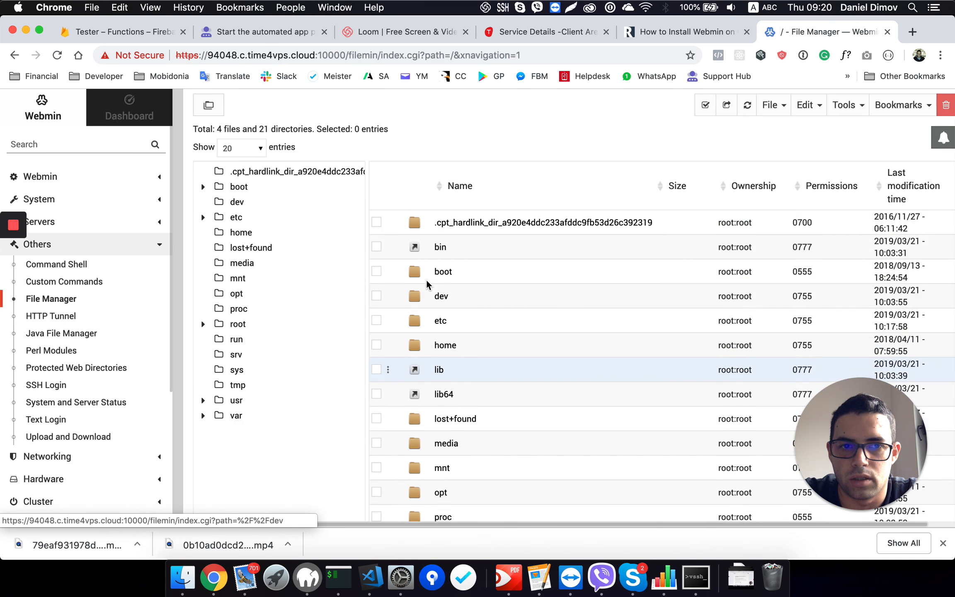